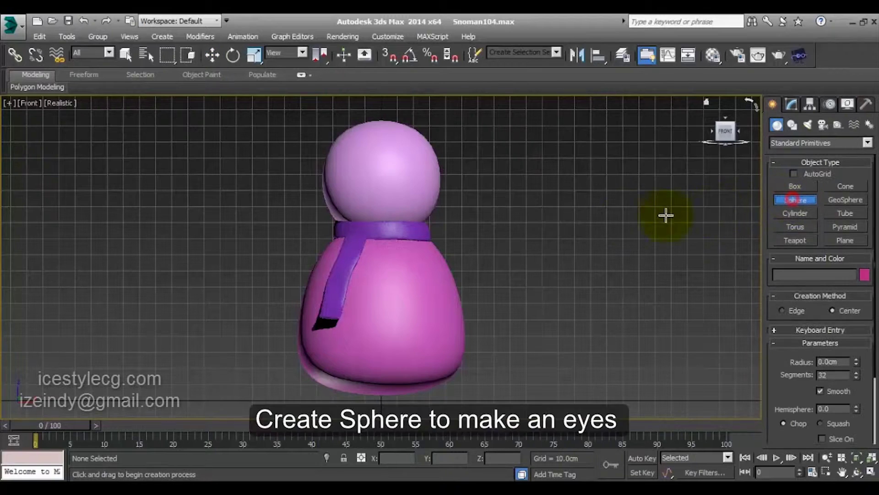
Step: Draw a small sphere beside the snowman's head and bring up its parameters
mouse_move(510, 206)
mouse_down()
mouse_move(578, 255)
mouse_move(536, 195)
mouse_up()
key(w)
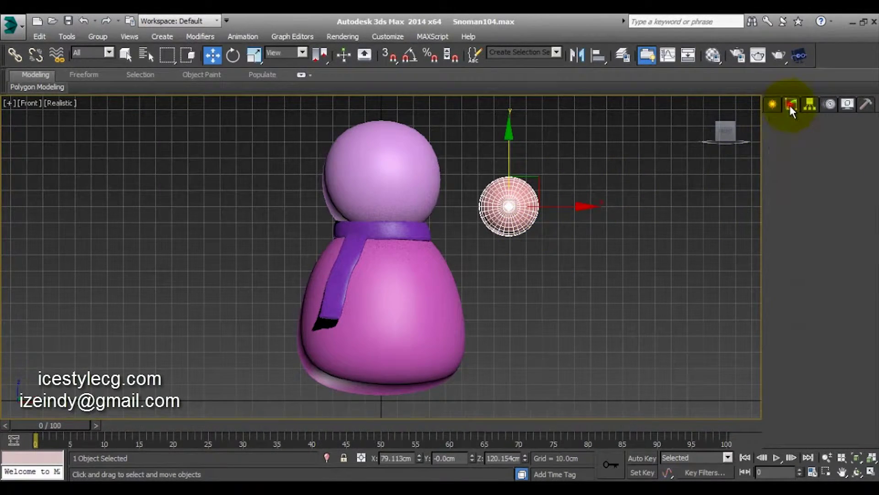
click(790, 105)
Step: Set the sphere to 8 segments and convert it to an Editable Poly
text(8)
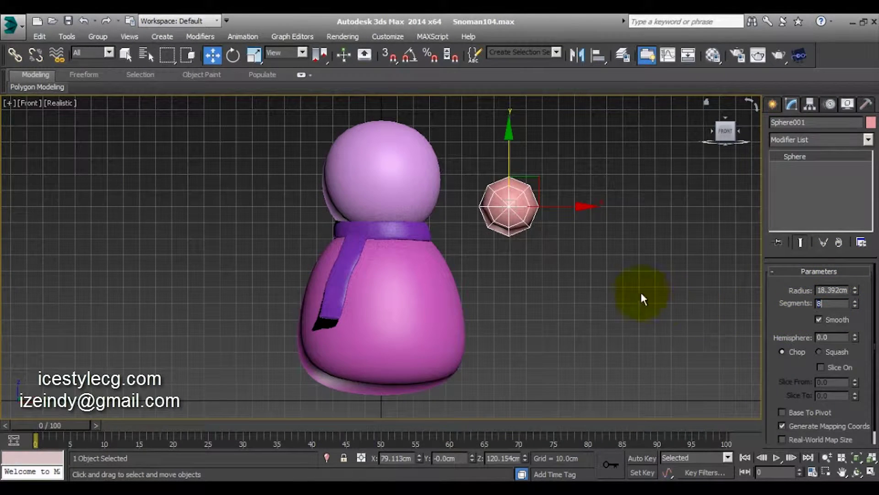
text(t)
right_click(381, 273)
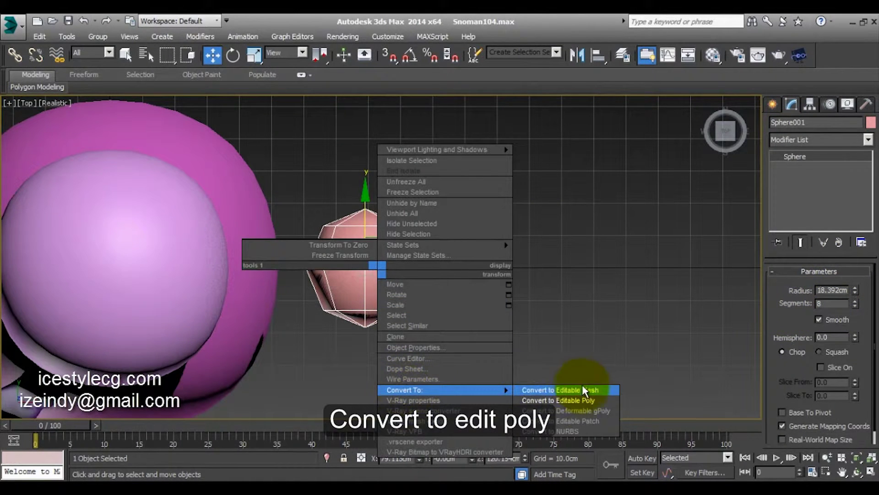
click(578, 400)
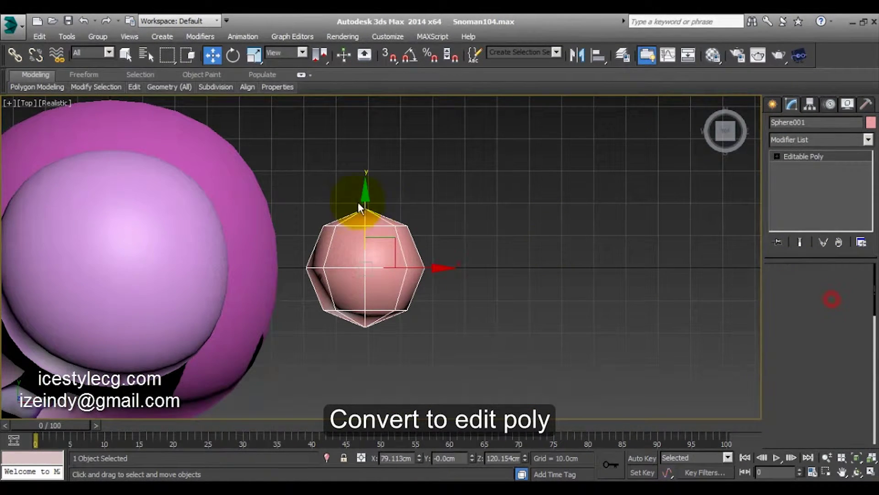
Step: Delete the top half of the sphere's polygons, leaving a hemisphere
key(4)
drag(284, 177, 443, 247)
key(Delete)
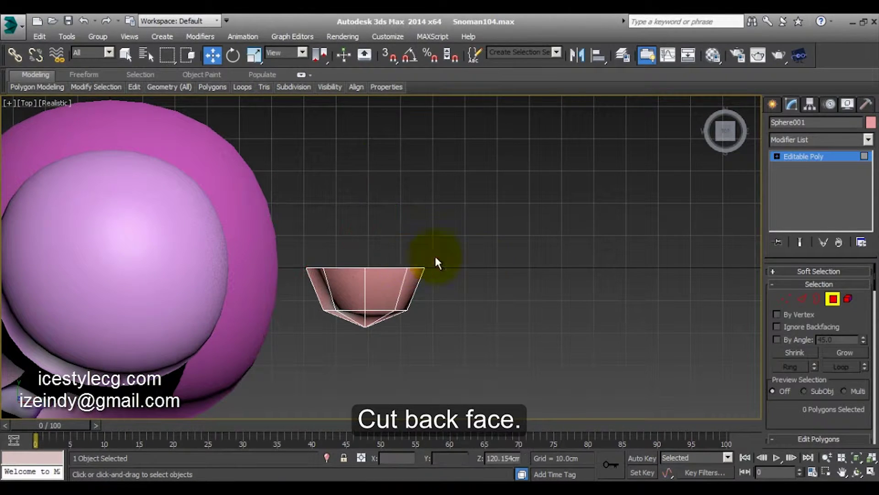
click(832, 299)
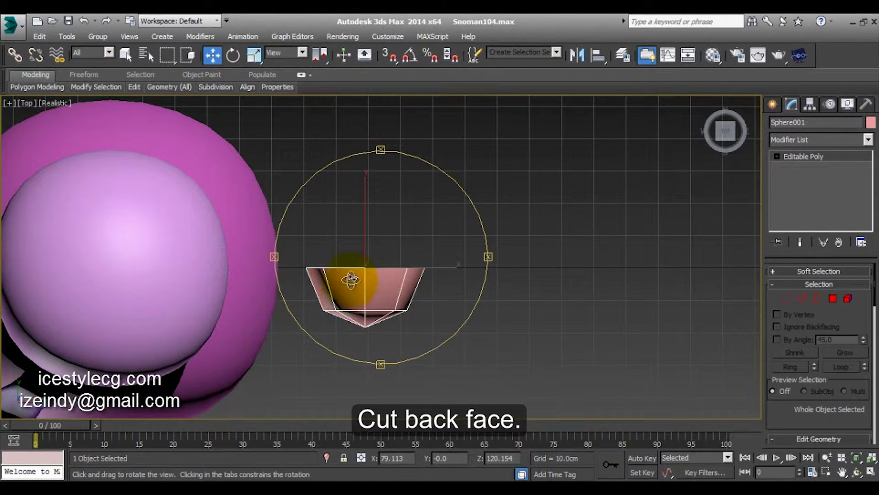
mouse_move(349, 278)
alt+middle_down()
mouse_move(408, 228)
mouse_move(410, 188)
alt+middle_up()
Step: Move the hemisphere up onto the head and scale it down
key(f)
key(w)
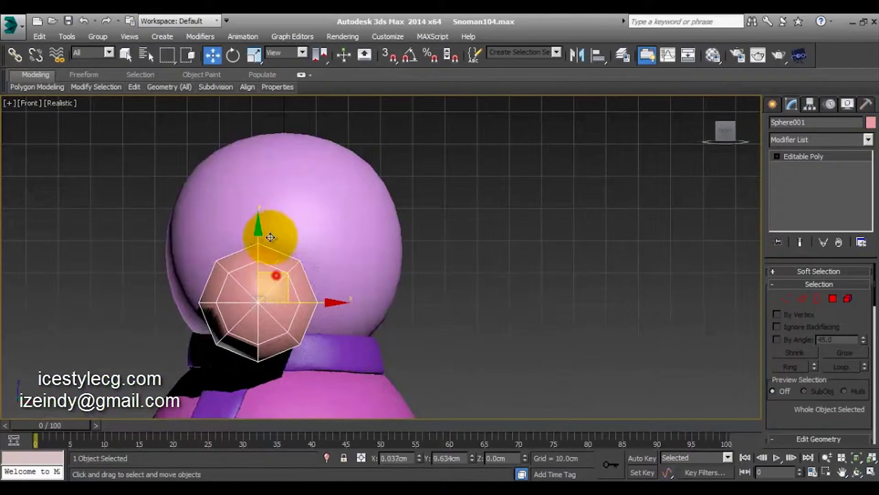
mouse_move(292, 276)
mouse_down()
mouse_move(262, 193)
mouse_move(193, 291)
mouse_move(255, 224)
mouse_up()
key(e)
key(r)
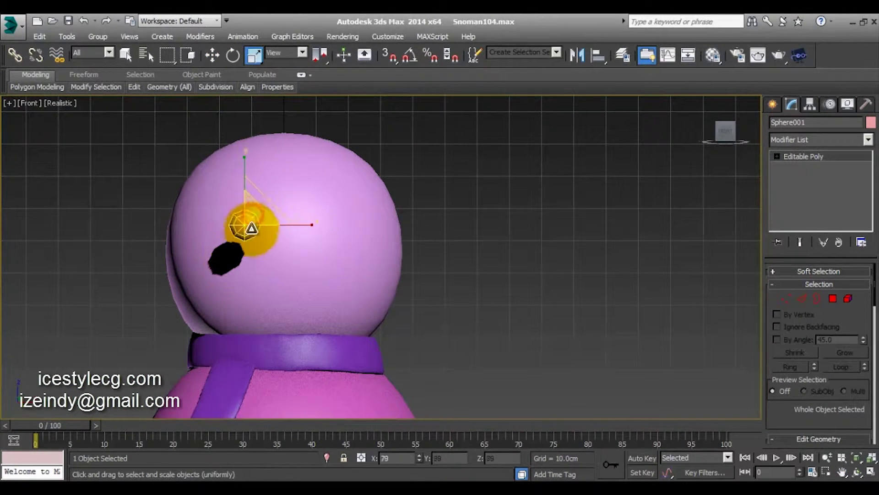
key(w)
mouse_move(236, 251)
alt+middle_down()
mouse_move(324, 246)
mouse_move(270, 255)
alt+middle_up()
drag(198, 220, 127, 213)
Step: In the Left view, rotate the hemisphere 90°, then tilt it about -9° in Local coordinates
key(l)
key(e)
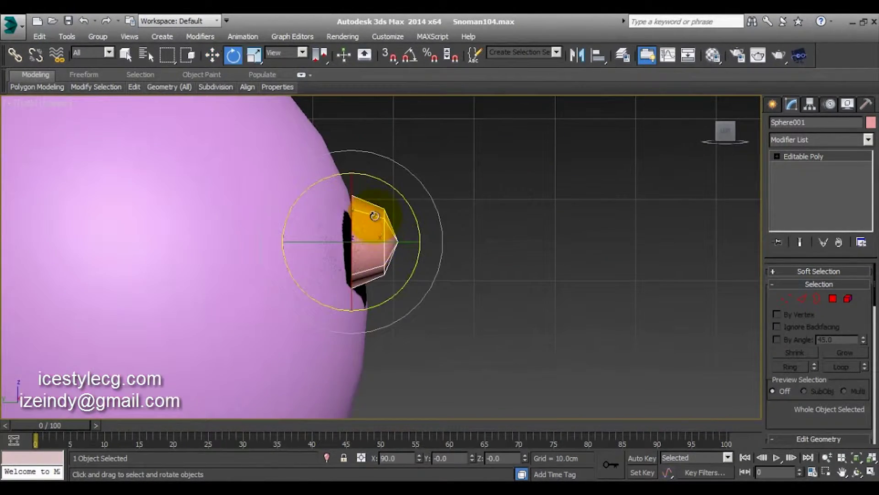
mouse_move(348, 215)
mouse_down()
mouse_move(346, 205)
mouse_move(347, 215)
mouse_up()
click(283, 52)
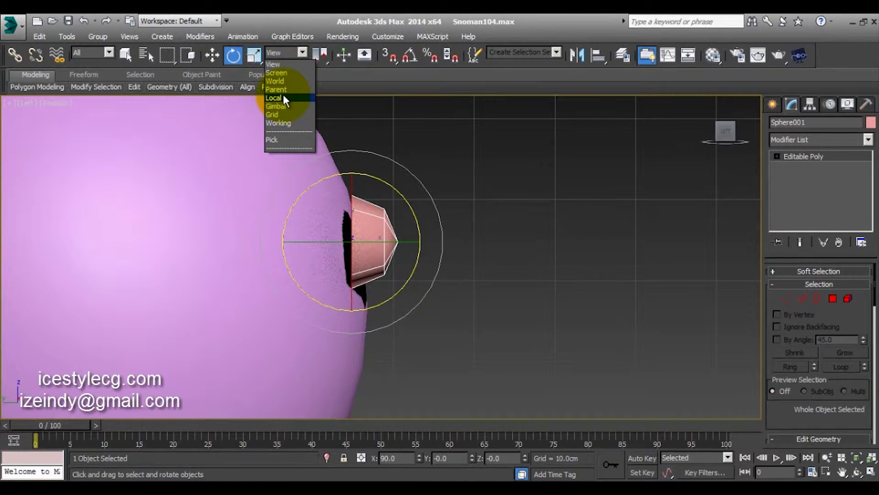
click(283, 98)
mouse_move(384, 241)
mouse_down()
mouse_move(386, 183)
mouse_move(287, 257)
mouse_move(314, 245)
mouse_up()
key(ctrl+r)
Step: Tilt the eye 5° on Y and about 2° on X
right_click(335, 236)
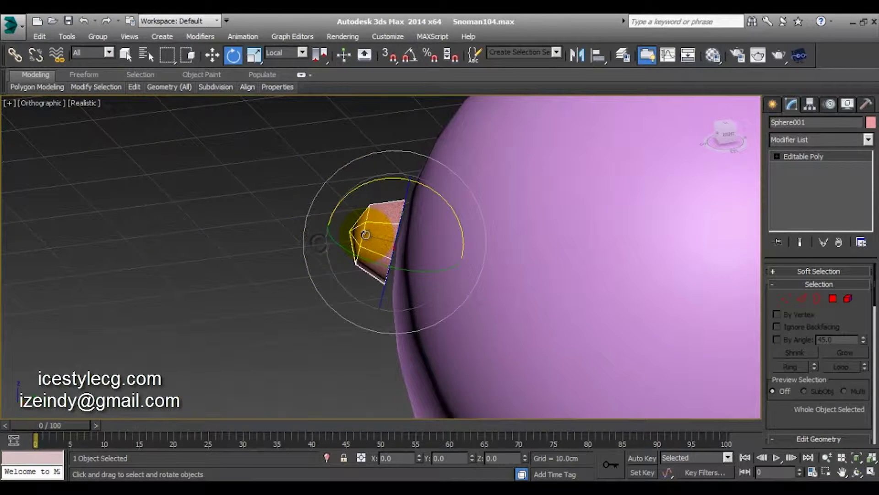
key(w)
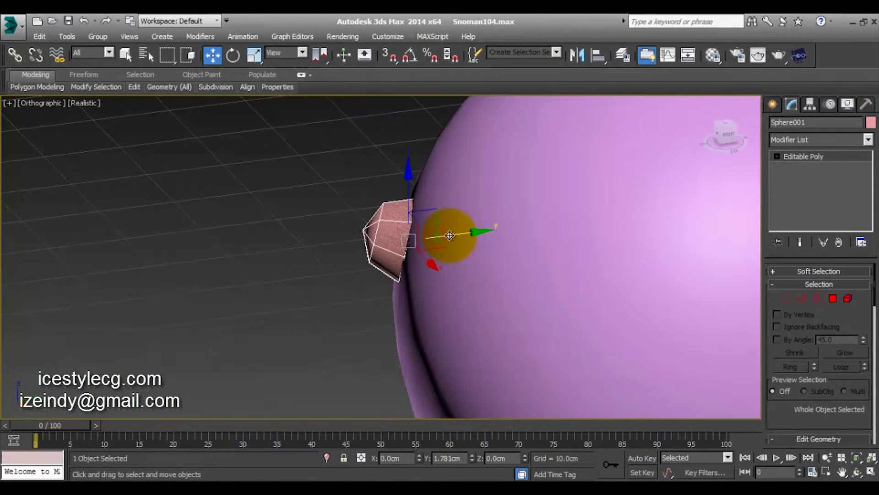
key(e)
drag(369, 254, 374, 259)
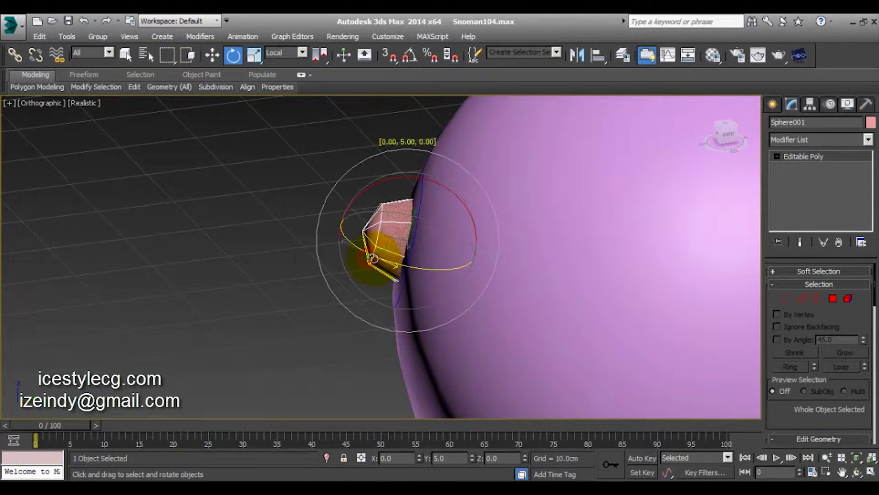
key(w)
key(e)
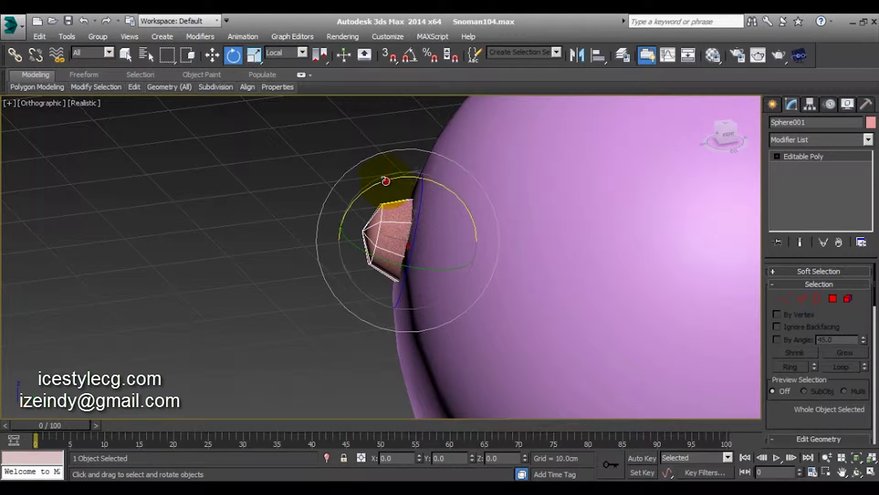
drag(386, 181, 385, 181)
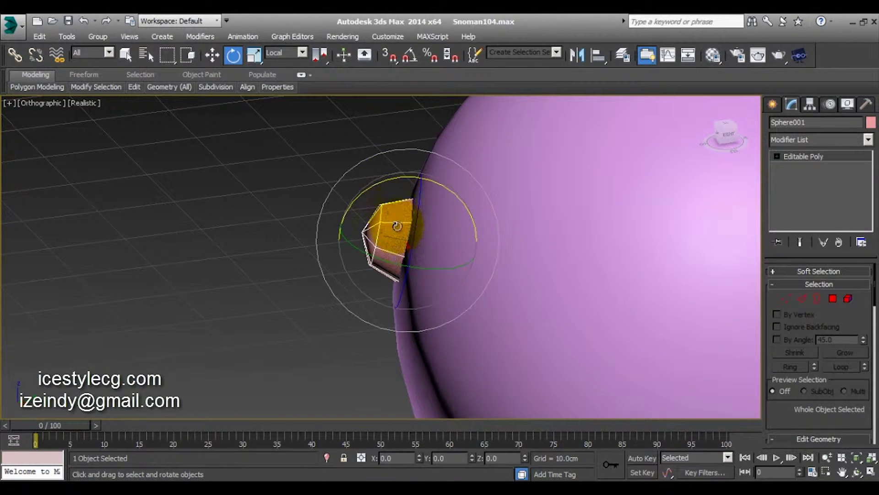
Step: Push the eye into the head surface and move it left across the face
key(w)
drag(402, 243, 429, 237)
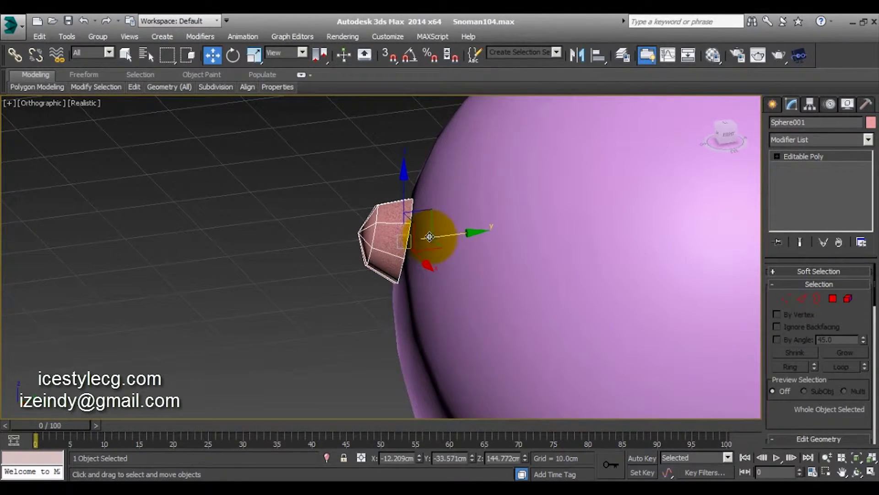
alt+middle_drag(424, 255, 617, 215)
mouse_move(617, 215)
mouse_down()
mouse_move(648, 275)
mouse_move(541, 281)
mouse_move(393, 245)
mouse_move(417, 246)
mouse_up()
right_click(417, 246)
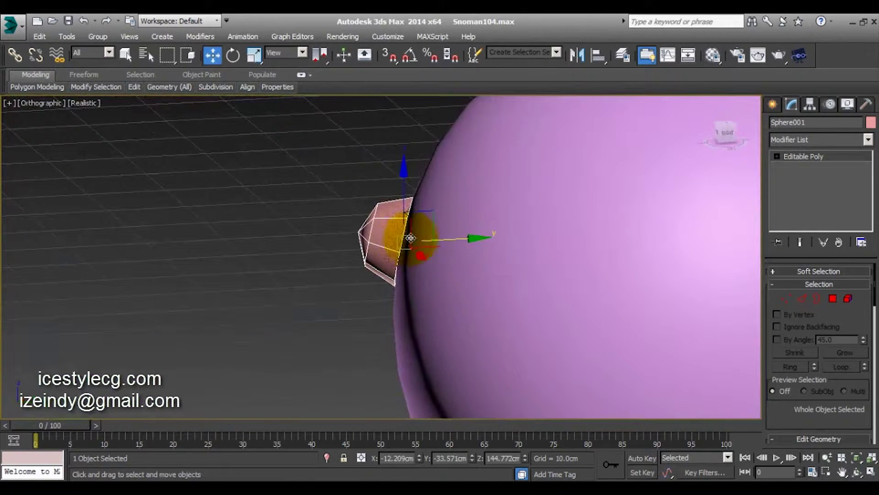
alt+middle_drag(368, 273, 447, 263)
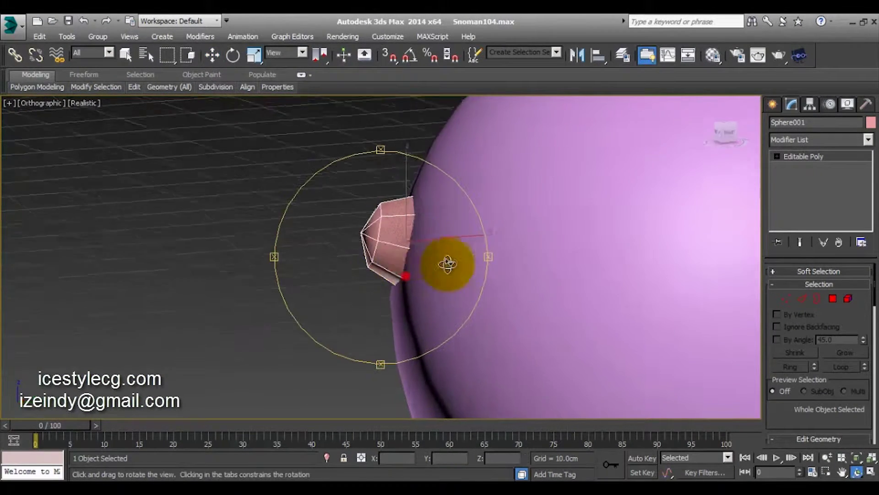
key(f)
mouse_move(284, 236)
mouse_down()
mouse_move(241, 186)
mouse_move(275, 225)
mouse_up()
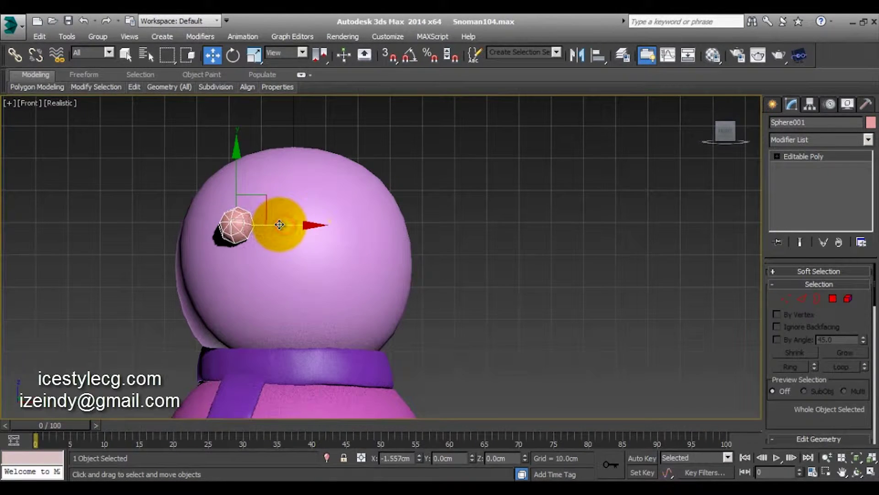
Step: In Perspective view, slide the eye sideways along Y and nudge it down
key(p)
key(z)
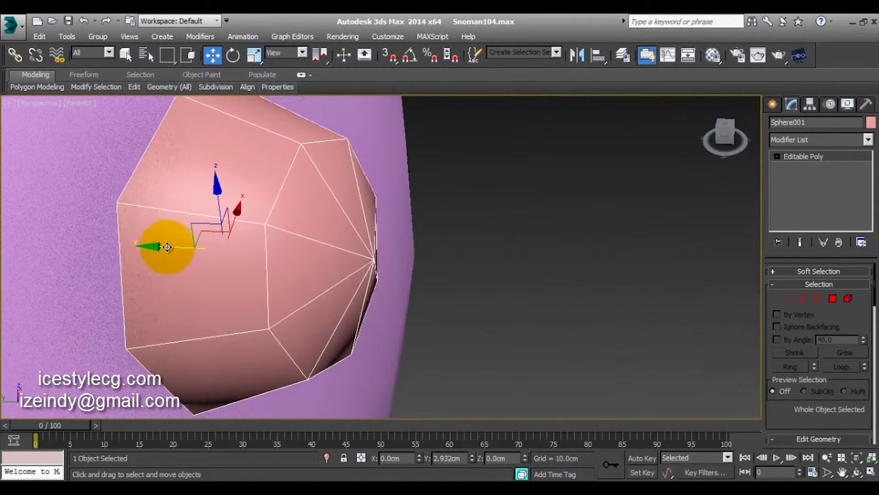
drag(207, 248, 120, 244)
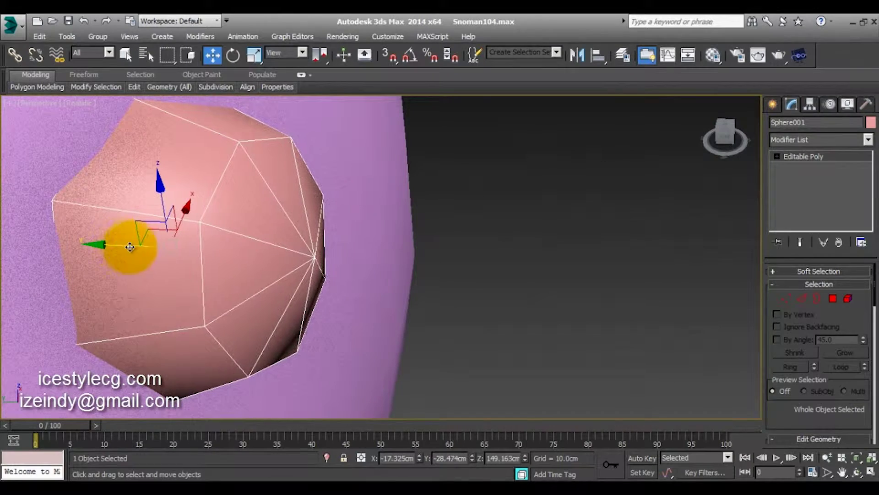
key(ctrl+r)
mouse_move(242, 231)
mouse_down()
mouse_move(257, 245)
mouse_move(261, 272)
mouse_move(191, 275)
mouse_move(290, 255)
mouse_move(359, 271)
mouse_move(346, 291)
mouse_move(304, 288)
mouse_up()
key(e)
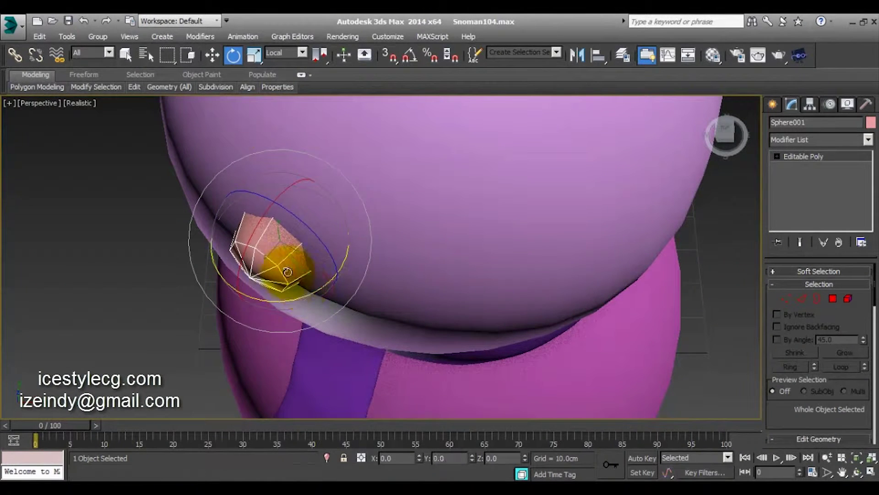
key(w)
mouse_move(283, 209)
mouse_down()
mouse_move(271, 230)
mouse_move(290, 183)
mouse_move(287, 109)
mouse_move(293, 176)
mouse_up()
Step: Tilt the eye about -10° on X and nudge it slightly lower
key(ctrl+r)
key(Escape)
key(e)
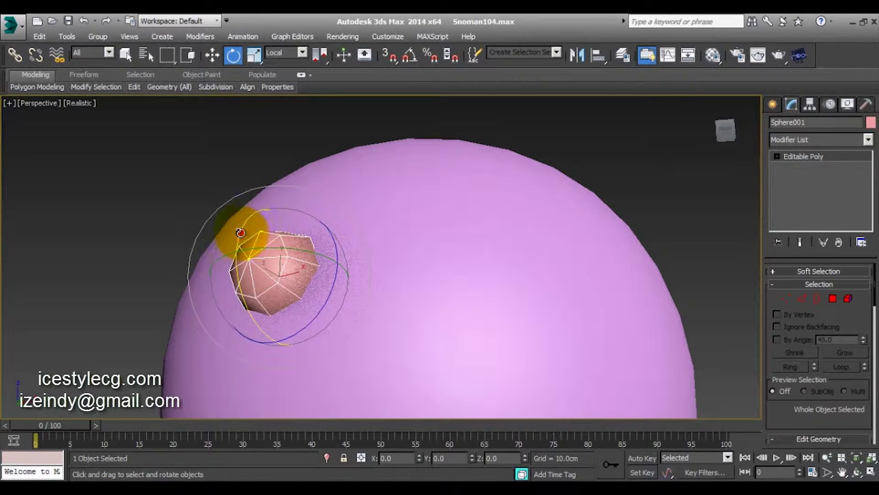
mouse_move(240, 232)
mouse_down()
mouse_move(244, 220)
mouse_move(284, 338)
mouse_up()
key(ctrl+r)
key(w)
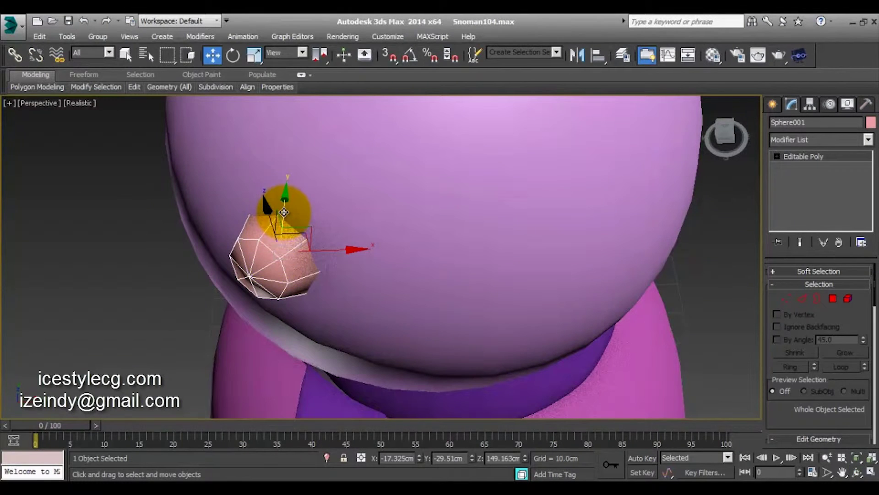
drag(284, 212, 283, 215)
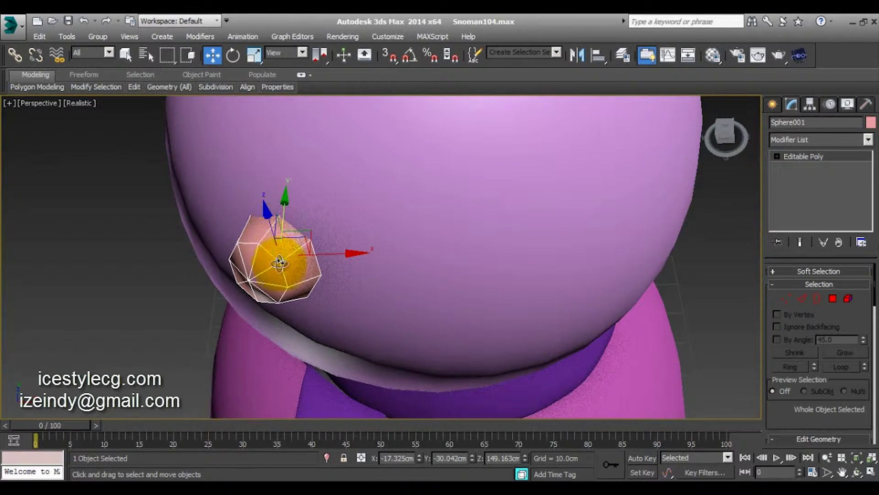
Step: Tilt the eye 1.5° on Y so it sits snugly on the head's curve
key(e)
key(ctrl+r)
drag(279, 263, 289, 177)
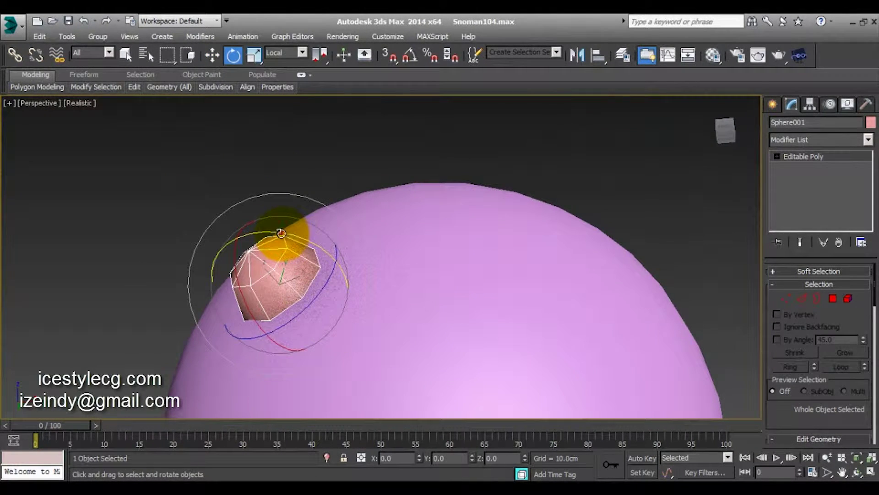
mouse_move(281, 233)
mouse_down()
mouse_move(243, 236)
mouse_move(274, 235)
mouse_up()
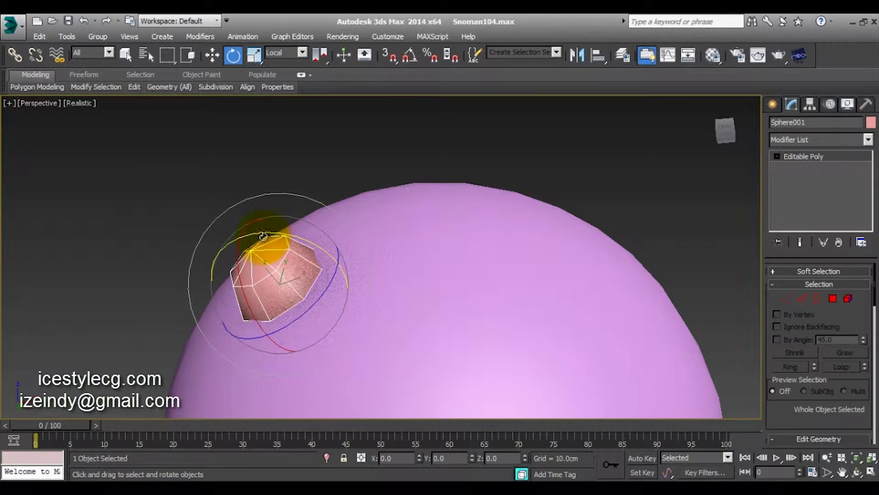
drag(262, 235, 262, 235)
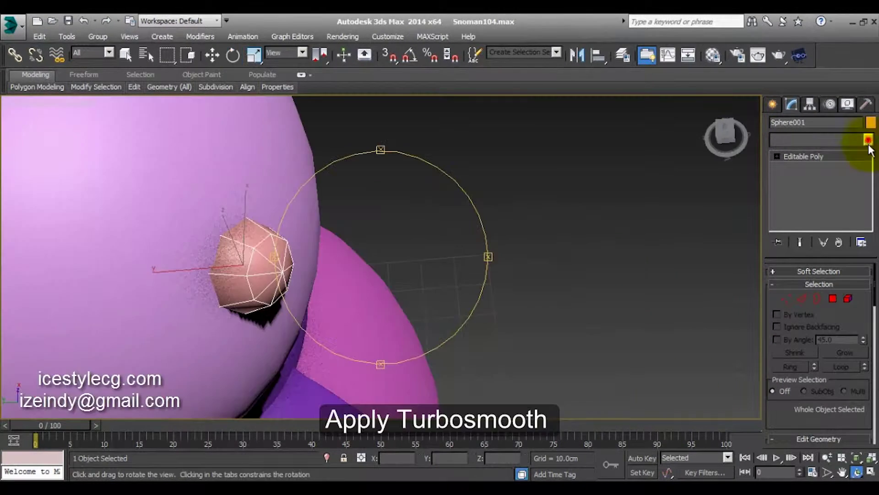
Step: Add TurboSmooth to the eyeball with 3 iterations and isoline display
click(869, 139)
drag(868, 158, 869, 366)
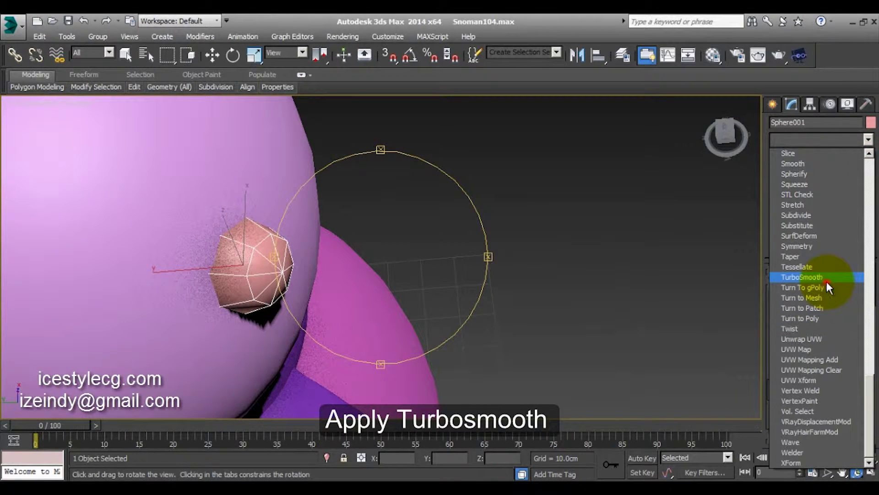
click(824, 277)
text(3)
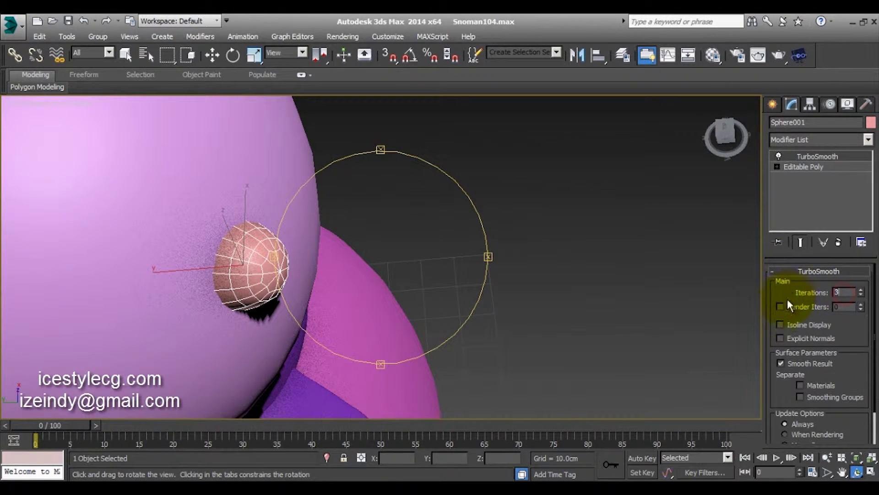
key(Return)
click(780, 325)
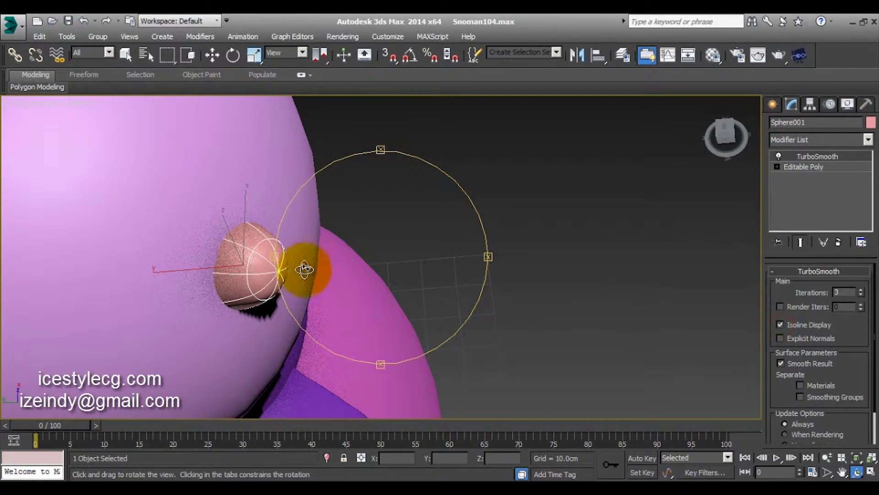
Step: Switch the reference coordinate system to Local while viewing the eyeball
right_click(287, 265)
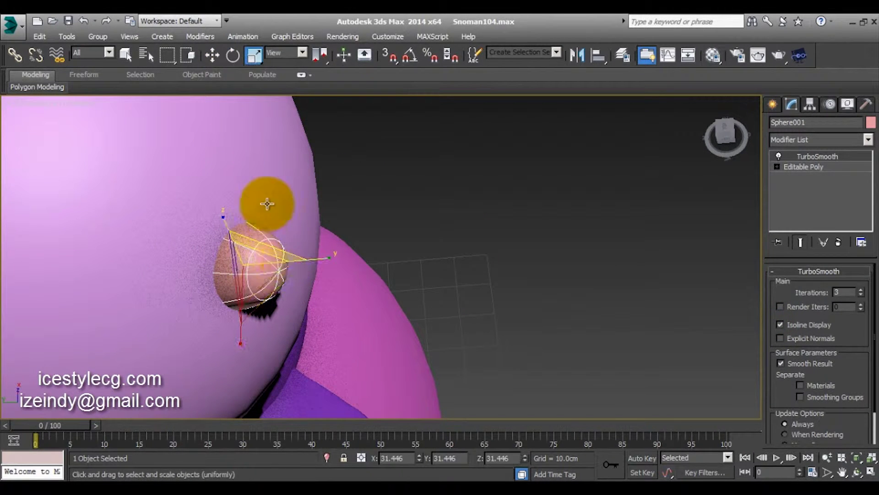
key(ctrl+r)
mouse_move(291, 244)
mouse_down()
mouse_move(379, 192)
mouse_move(265, 161)
mouse_move(249, 206)
mouse_move(348, 218)
mouse_up()
right_click(281, 218)
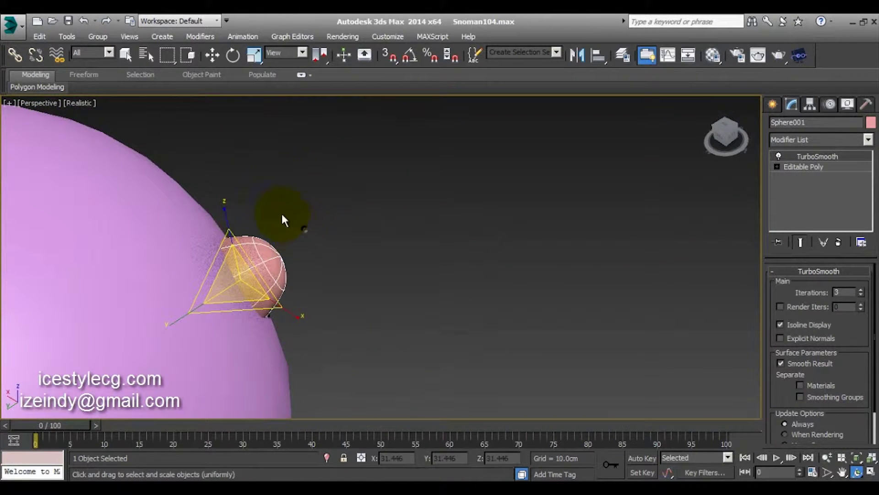
click(275, 100)
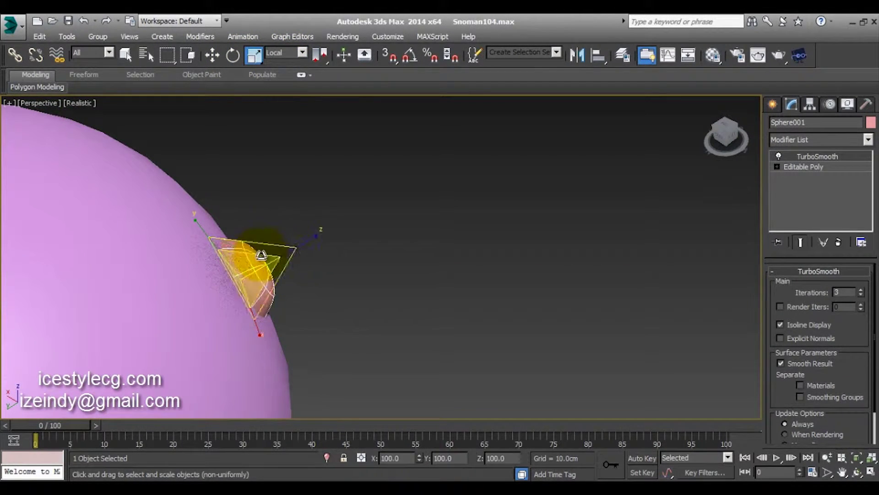
Step: In the Front view, scale the eyeball down to about 88 percent
key(ctrl+r)
mouse_move(281, 261)
mouse_down()
mouse_move(160, 252)
mouse_move(157, 236)
mouse_up()
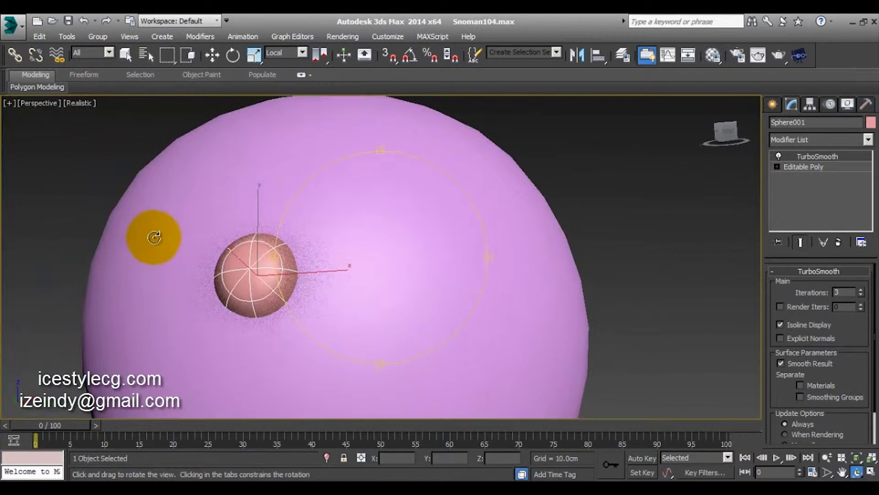
key(f)
key(e)
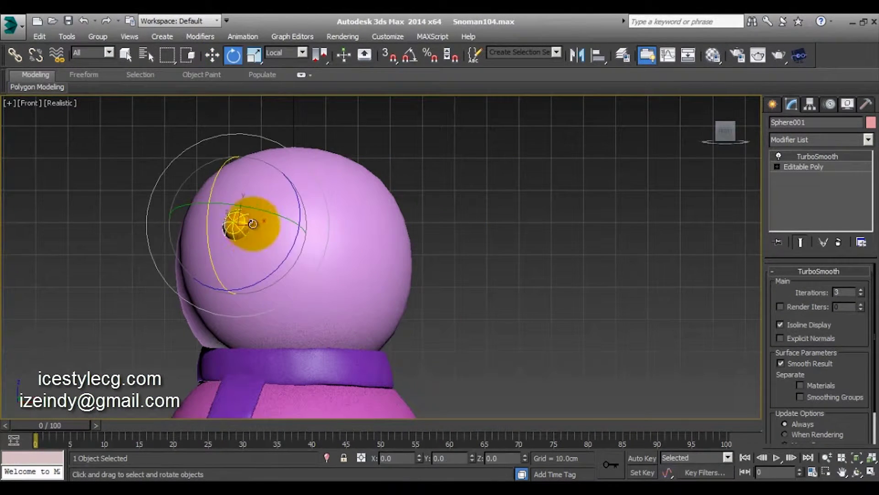
key(r)
drag(240, 235, 237, 239)
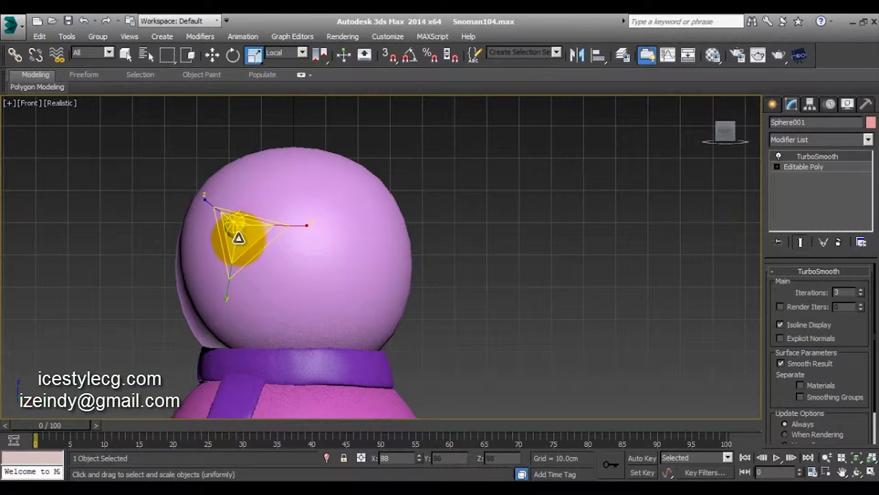
Step: Remove TurboSmooth from the eyeball and reset its transforms with Reset XForm
key(w)
click(804, 167)
click(866, 104)
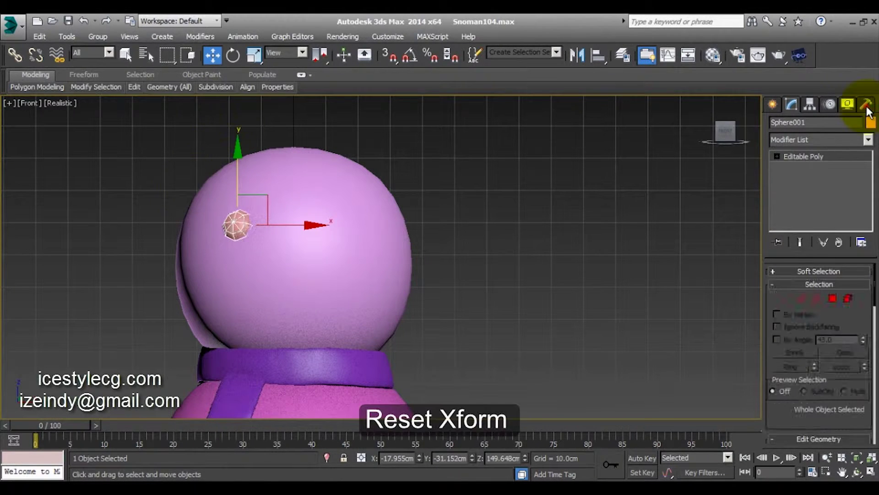
click(805, 263)
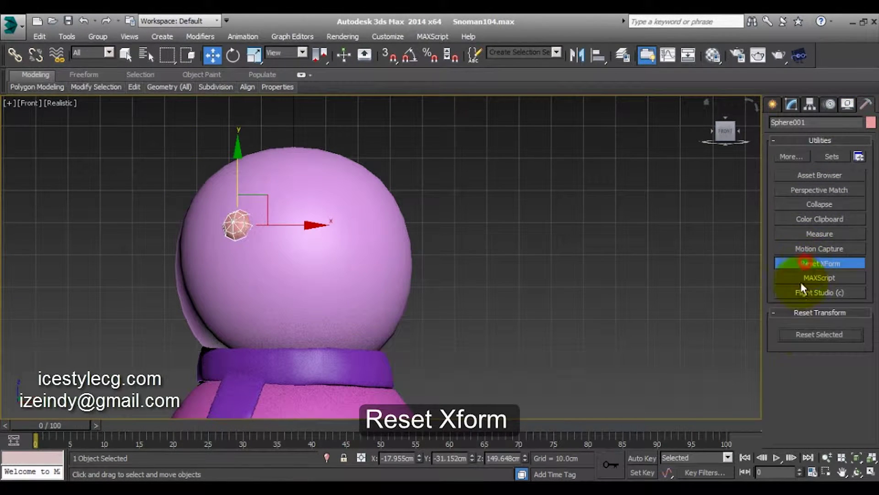
click(804, 335)
Step: Collapse the eyeball's stack to Modifier Stack Result and show its Hierarchy pivot settings
click(803, 219)
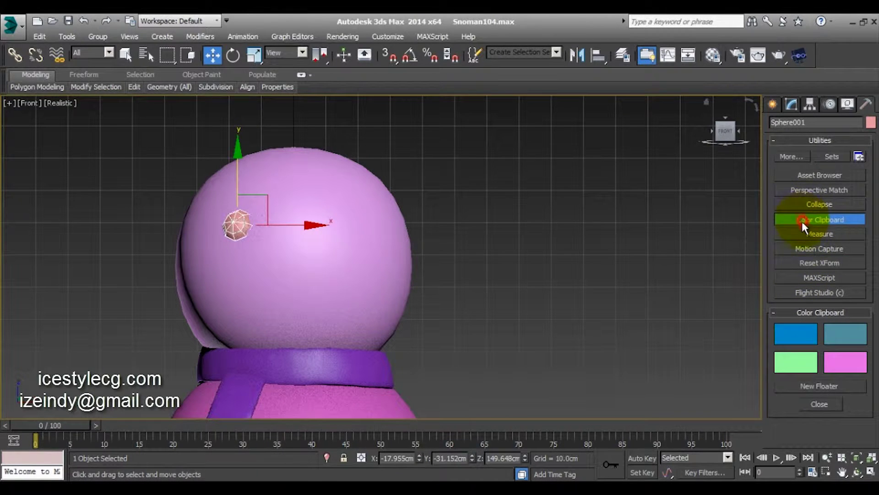
click(803, 205)
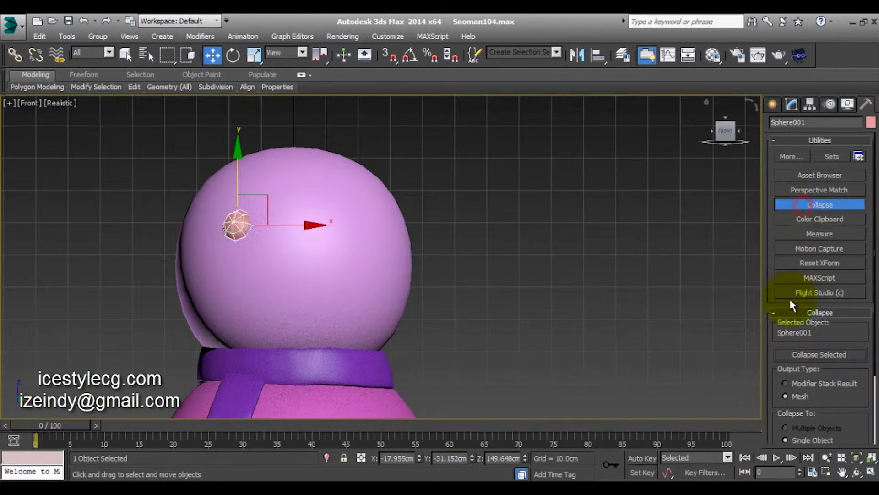
click(786, 382)
click(801, 354)
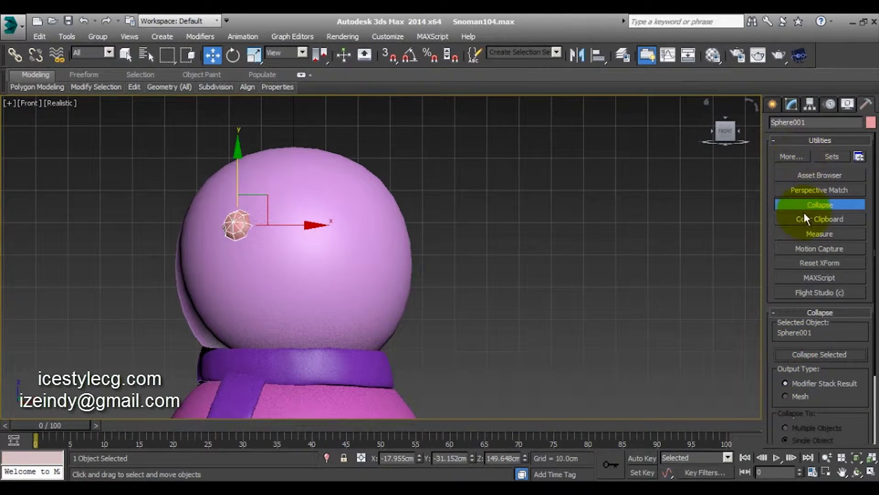
click(791, 104)
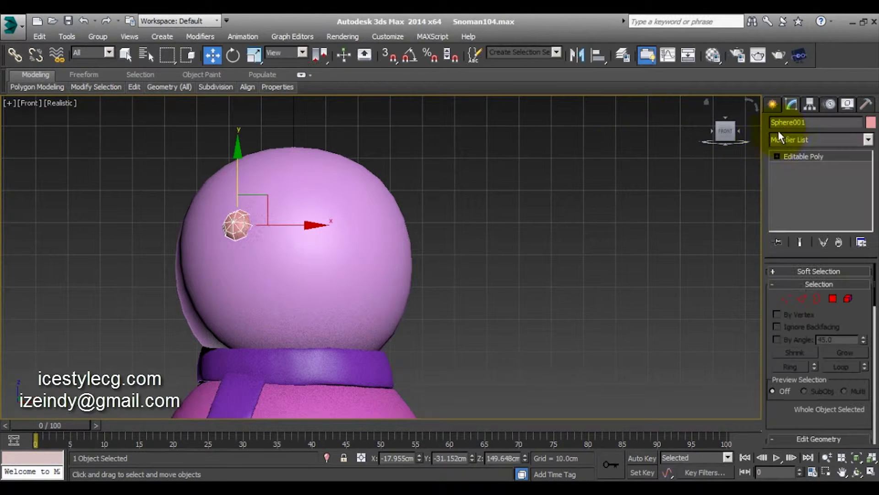
click(810, 107)
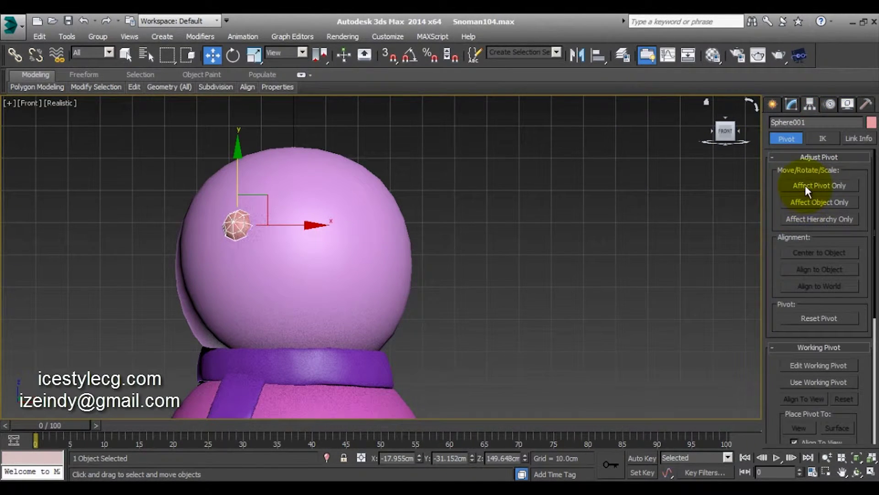
Step: With Affect Pivot Only, set the eyeball's pivot X to 0 on the head's centre line
click(806, 186)
click(806, 185)
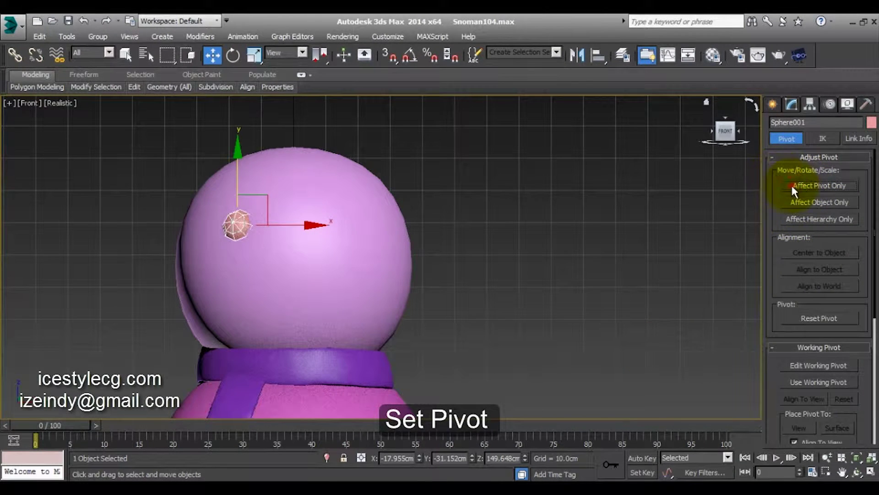
click(793, 186)
right_click(420, 457)
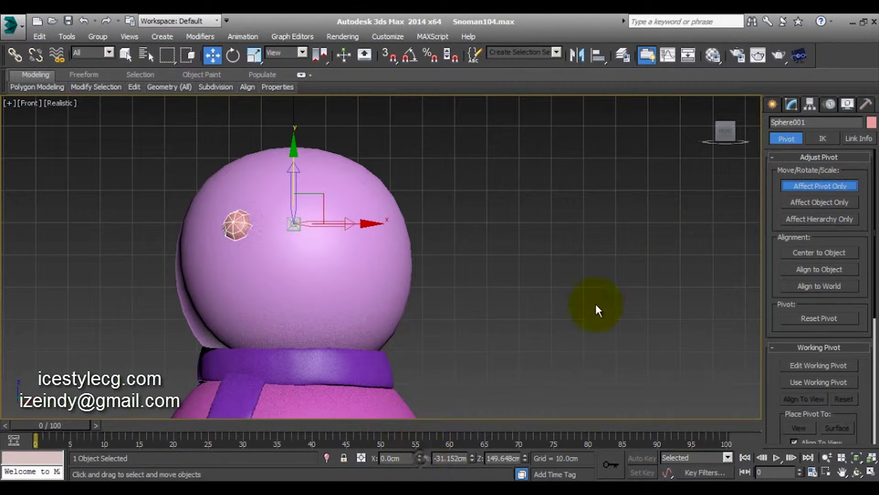
click(805, 185)
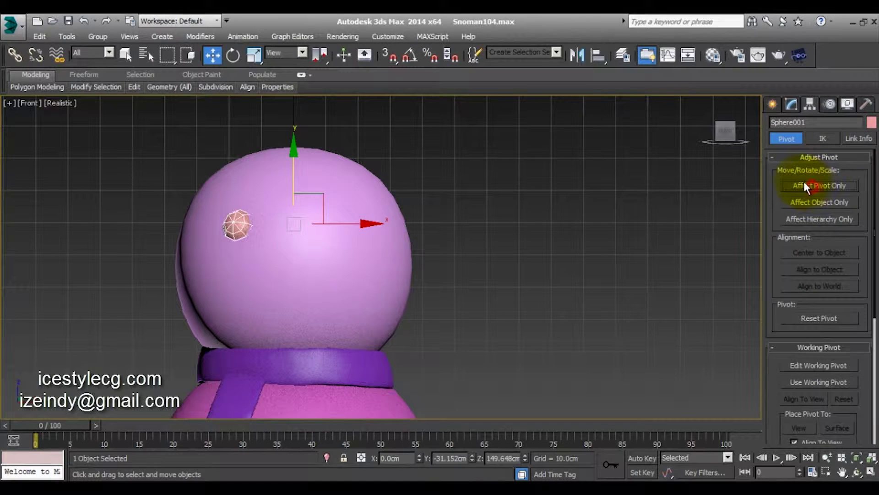
Step: Mirror the eyeball on X as an Instance to create the second eye
click(577, 55)
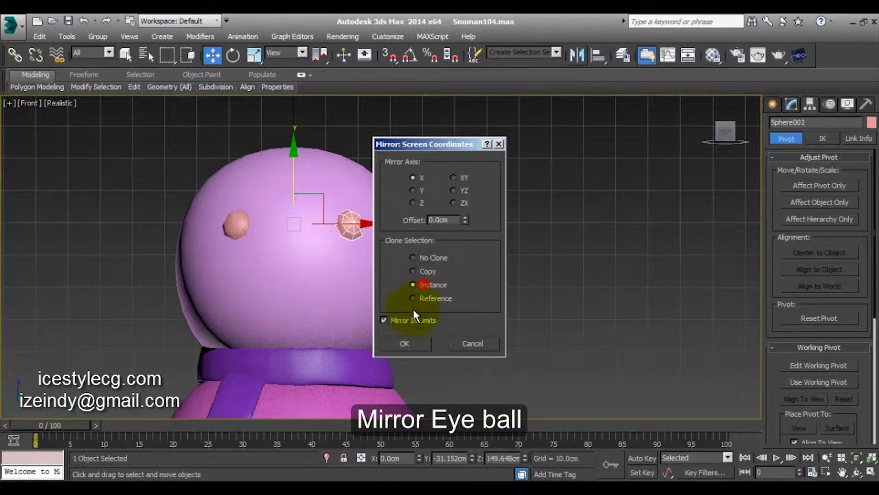
click(412, 343)
click(500, 334)
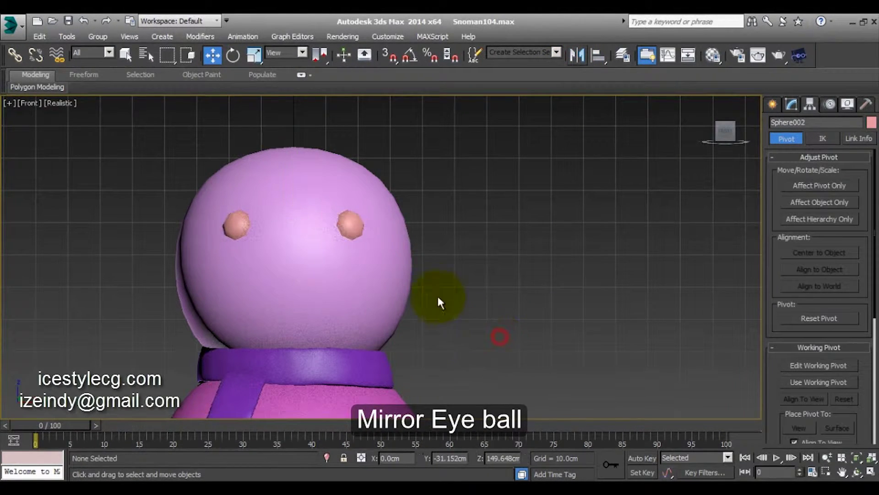
click(355, 216)
click(792, 105)
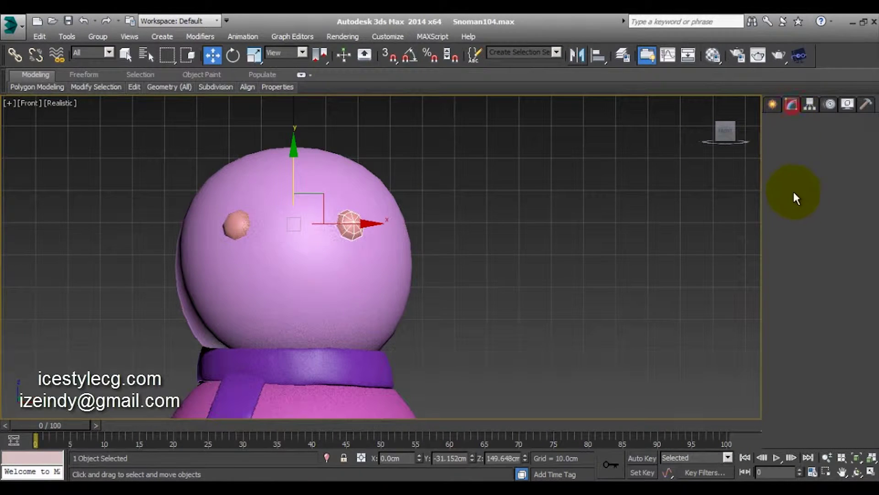
Step: Add TurboSmooth with 3 iterations to the mirrored eye
click(867, 140)
drag(869, 171, 864, 383)
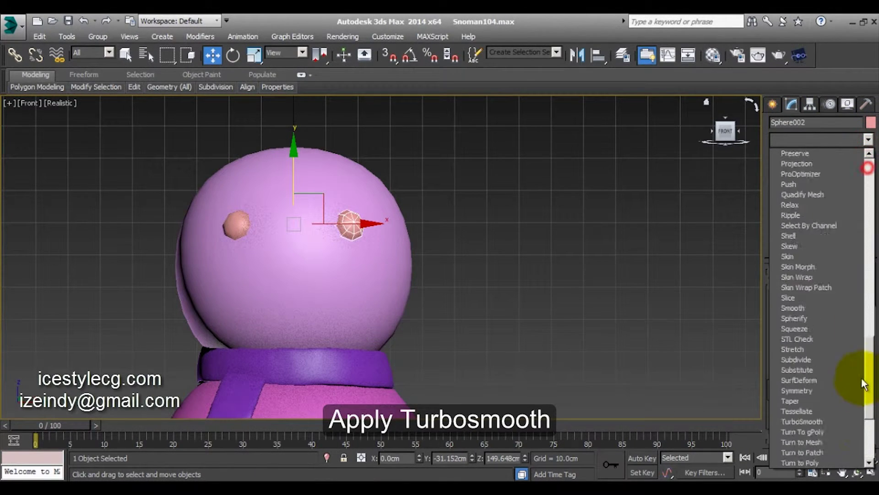
click(800, 277)
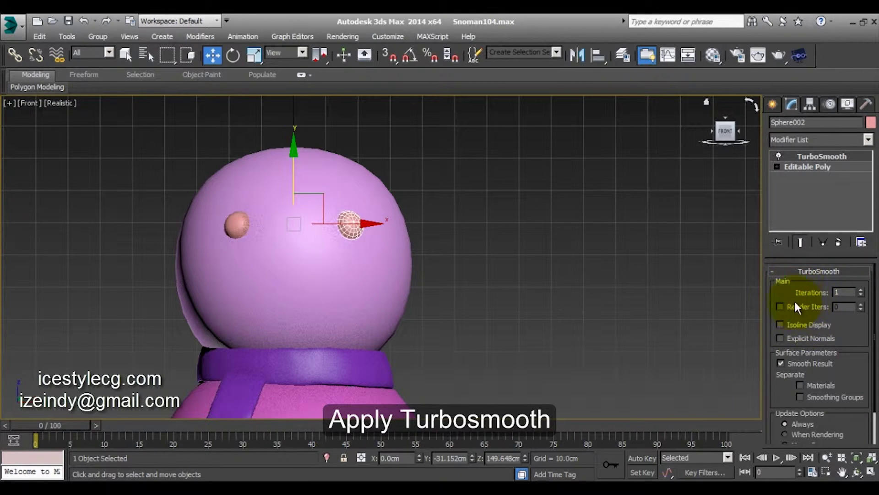
text(3)
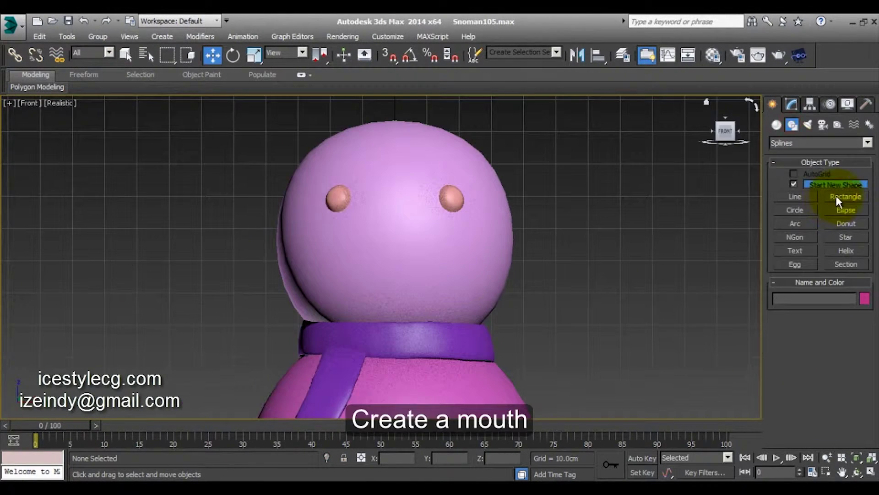
Step: Draw an arc and a small circle beside the snowman's head
click(794, 210)
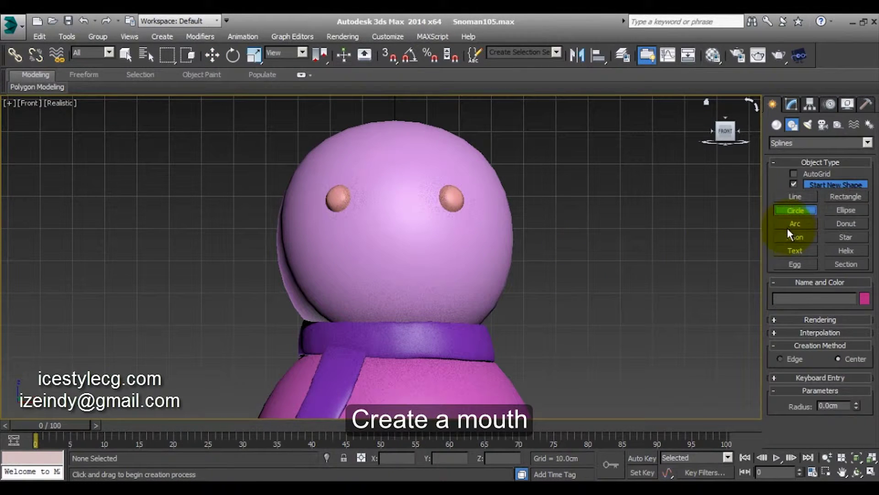
click(791, 223)
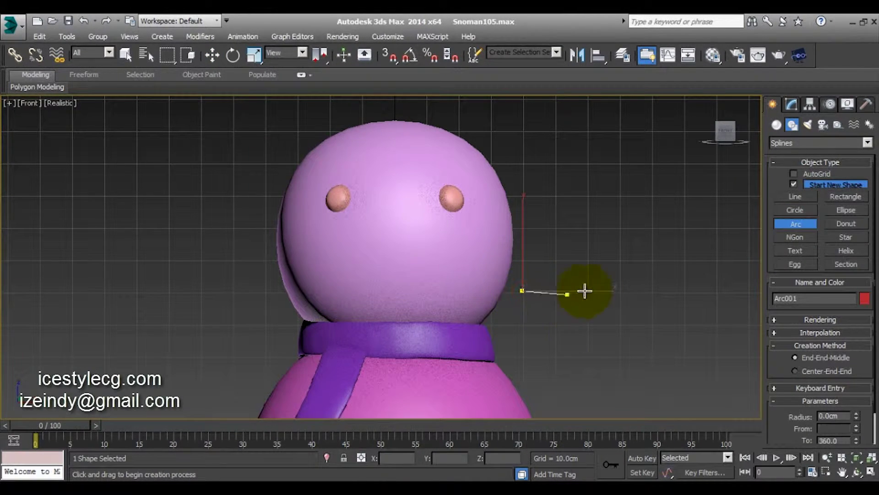
mouse_move(527, 304)
mouse_down()
mouse_move(692, 291)
mouse_move(682, 305)
mouse_up()
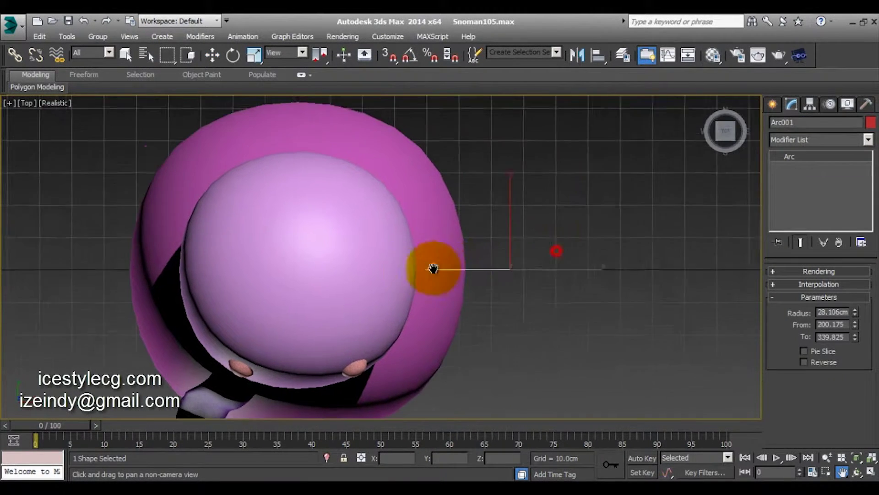
click(796, 211)
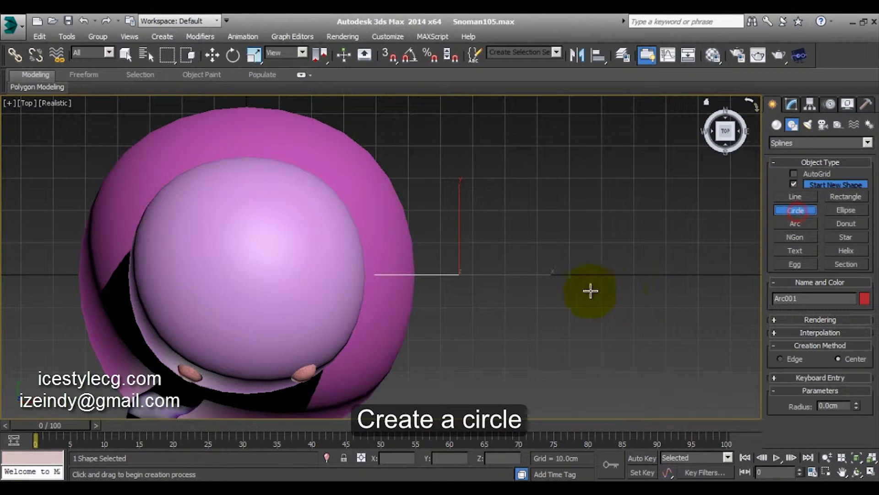
drag(609, 292, 617, 307)
right_click(537, 296)
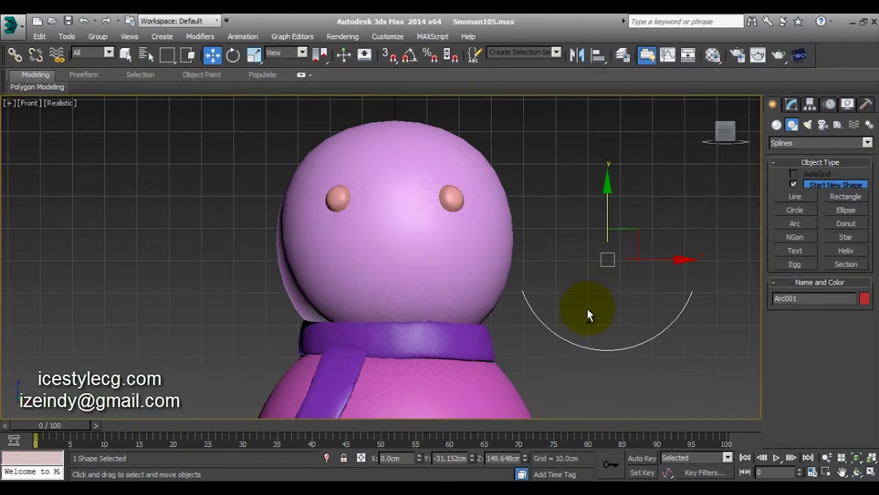
Step: In Perspective view, raise the circle along Z, then select only Arc001 and show its parameters
mouse_move(587, 309)
middle_down()
mouse_move(540, 284)
mouse_move(391, 279)
mouse_move(440, 302)
mouse_move(451, 334)
mouse_move(435, 326)
mouse_move(443, 347)
mouse_move(406, 314)
mouse_move(436, 355)
mouse_move(378, 267)
middle_up()
key(p)
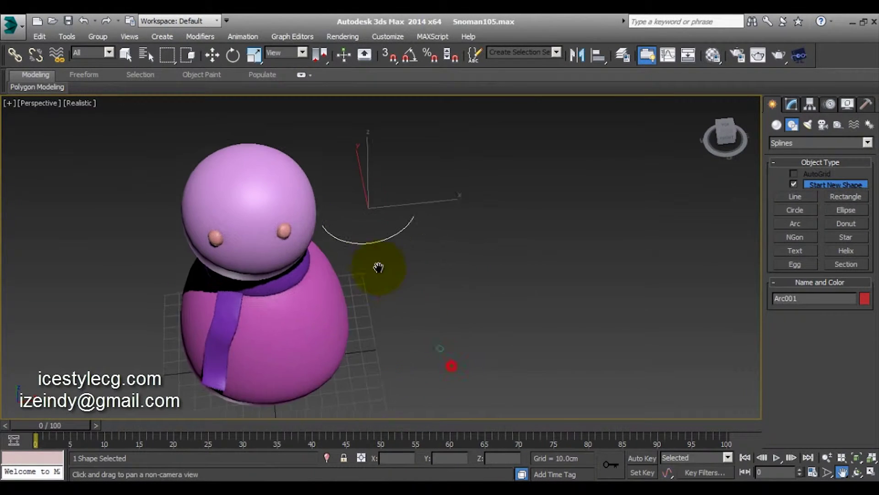
key(w)
drag(438, 339, 432, 179)
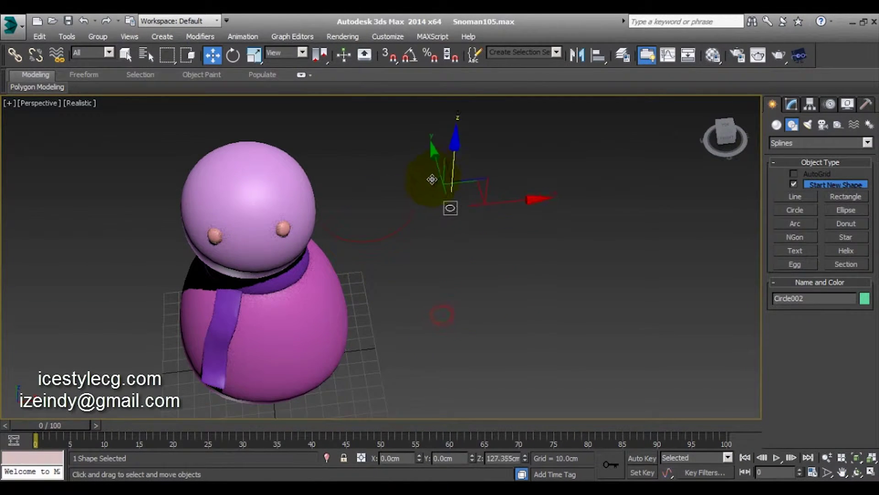
ctrl+click(401, 232)
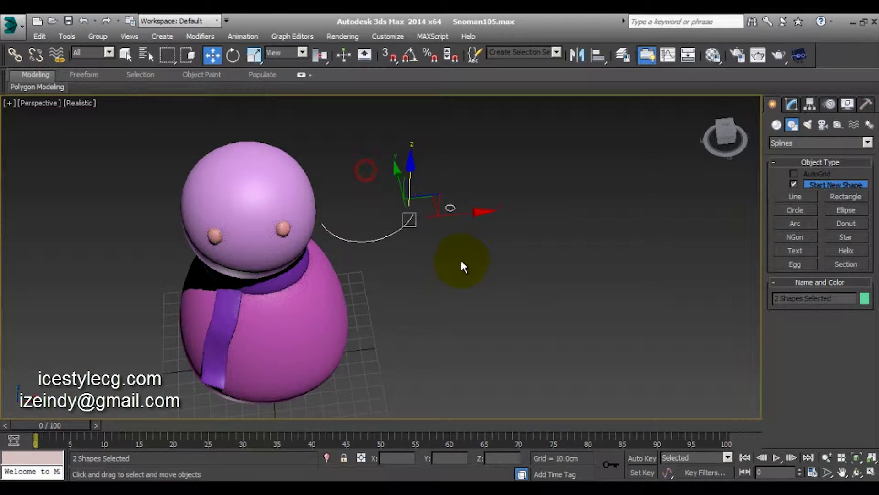
scroll(460, 258, up, 3)
click(416, 226)
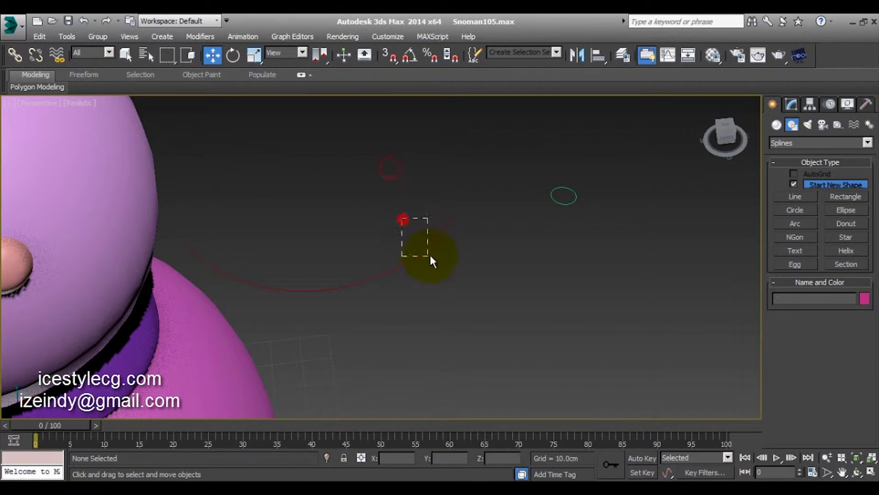
drag(430, 254, 433, 254)
click(792, 105)
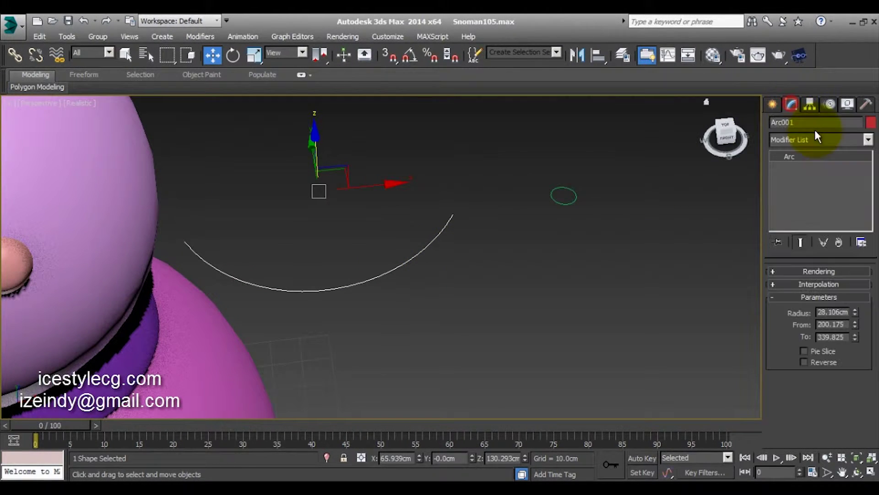
Step: Loft the small circle along Arc001 to create Loft001, then show its Deformations rollout
click(774, 104)
click(776, 125)
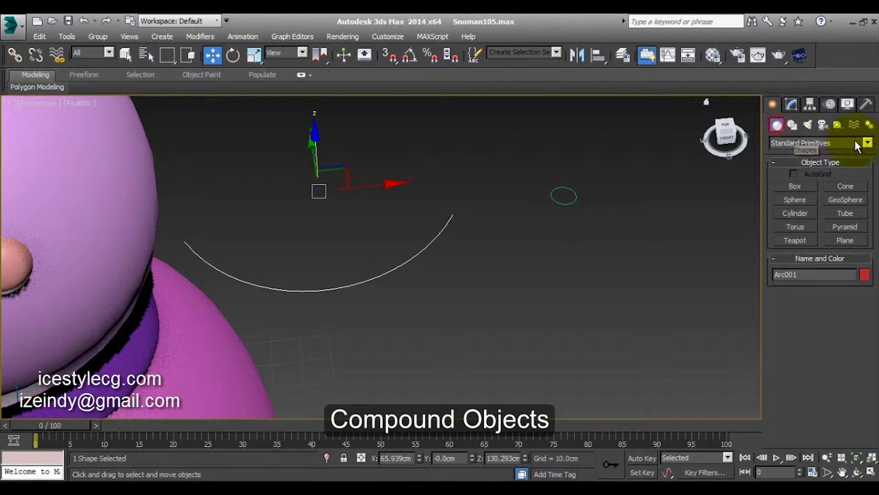
click(867, 142)
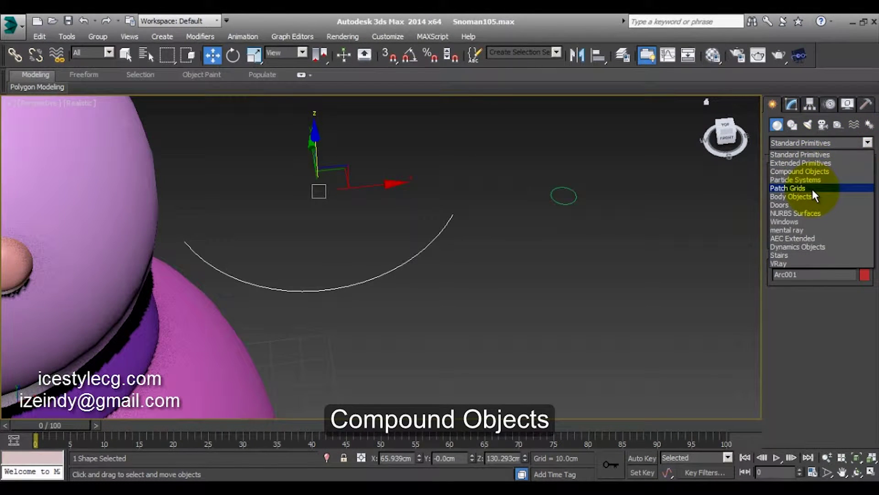
click(809, 172)
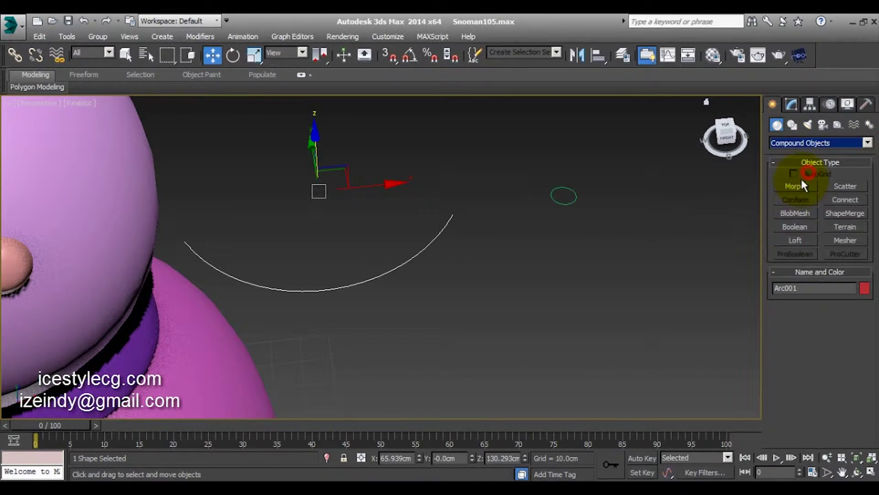
click(797, 240)
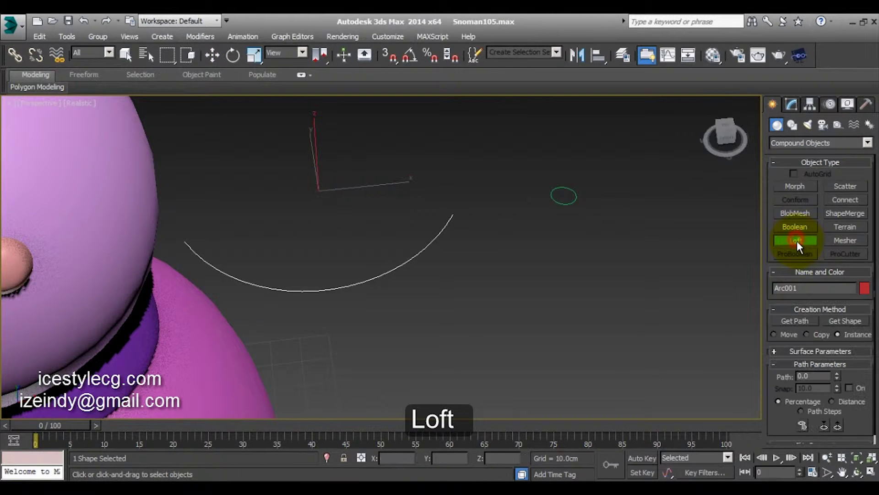
click(843, 321)
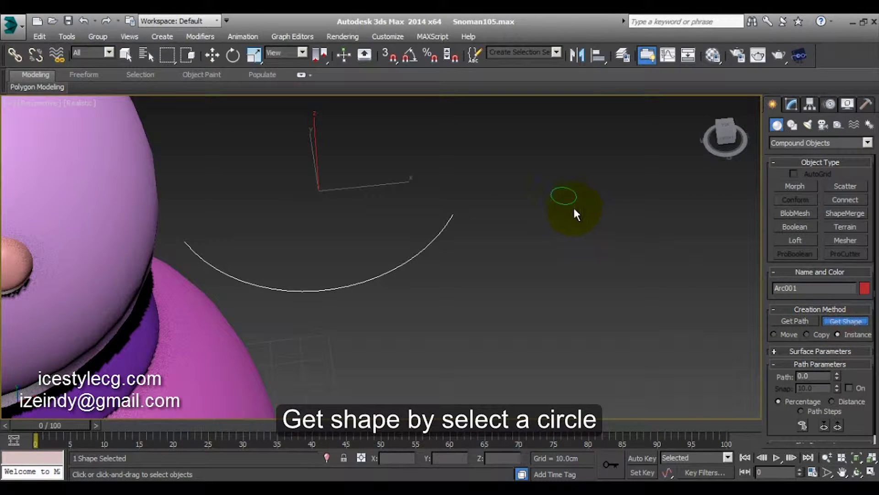
click(788, 103)
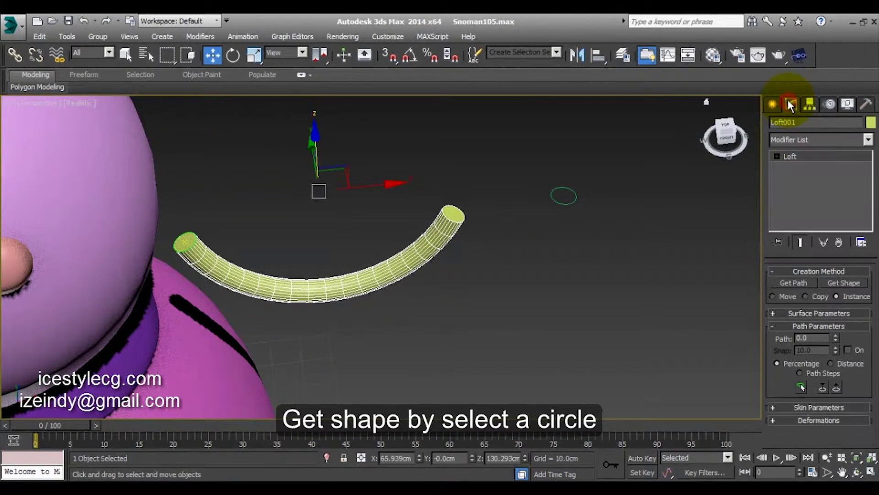
click(773, 420)
Step: Insert a middle point on Loft001's scale curve and drag both end points down toward zero
click(811, 367)
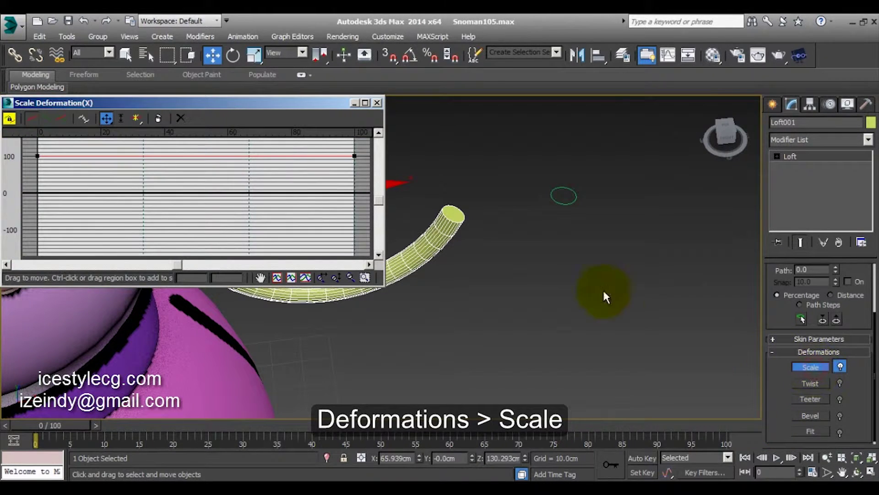
drag(266, 107, 685, 293)
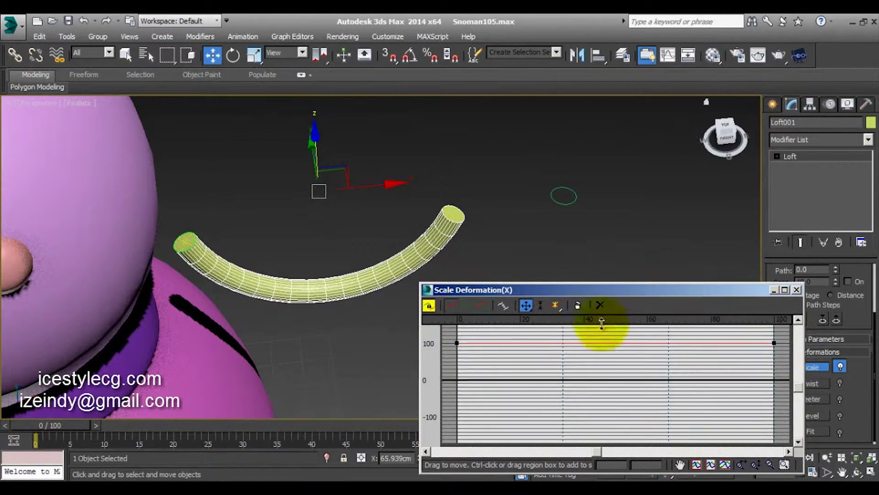
click(555, 305)
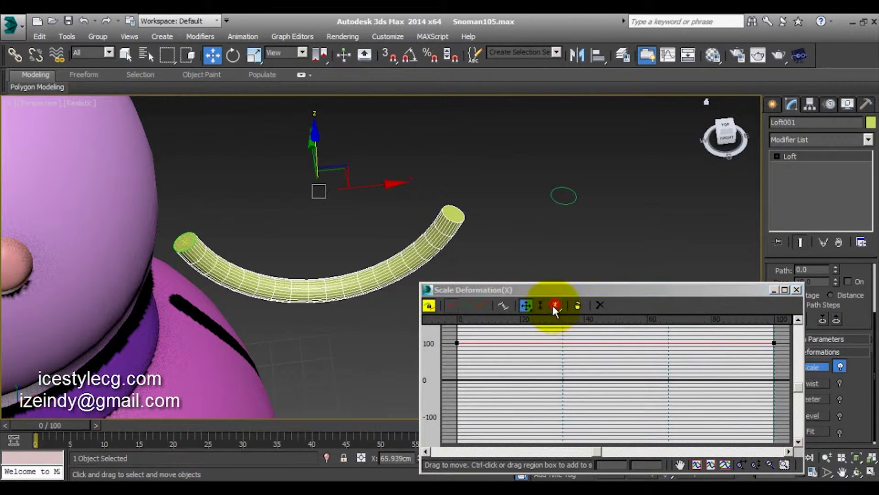
click(615, 343)
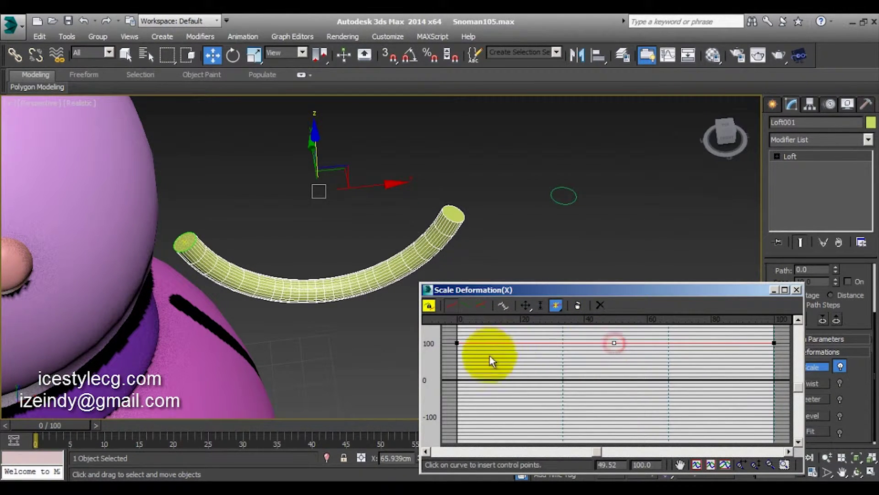
drag(456, 343, 457, 376)
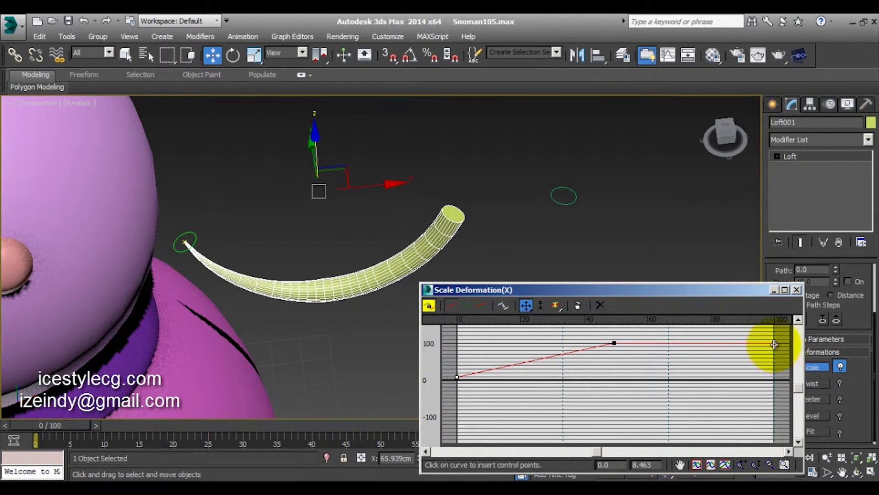
drag(774, 343, 773, 375)
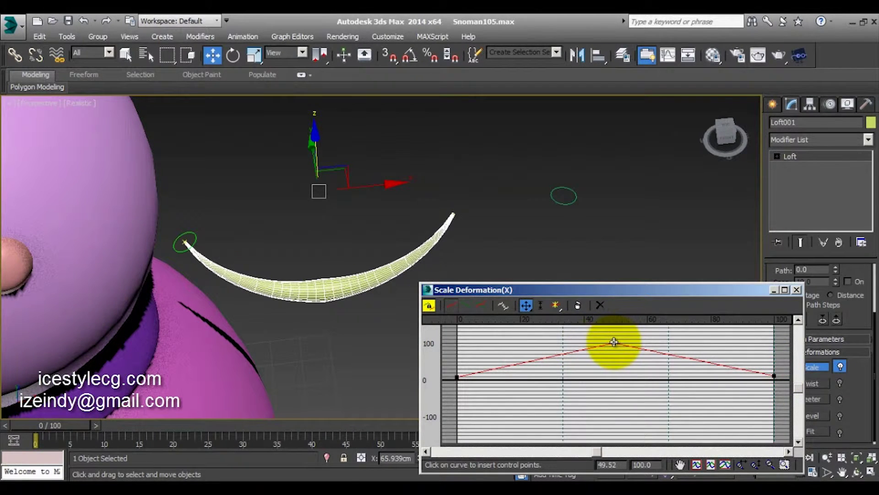
Step: Make the middle point Bezier-Smooth, widen its handles, and set the right end point to 0
right_click(614, 343)
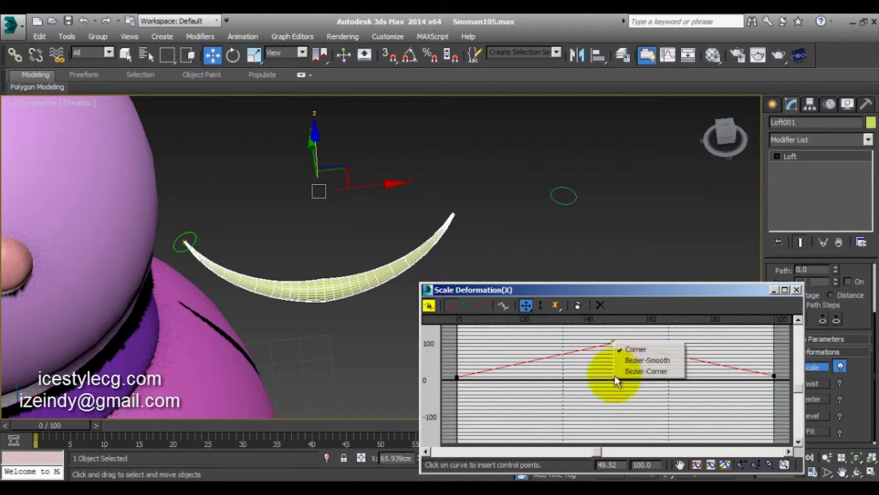
click(625, 360)
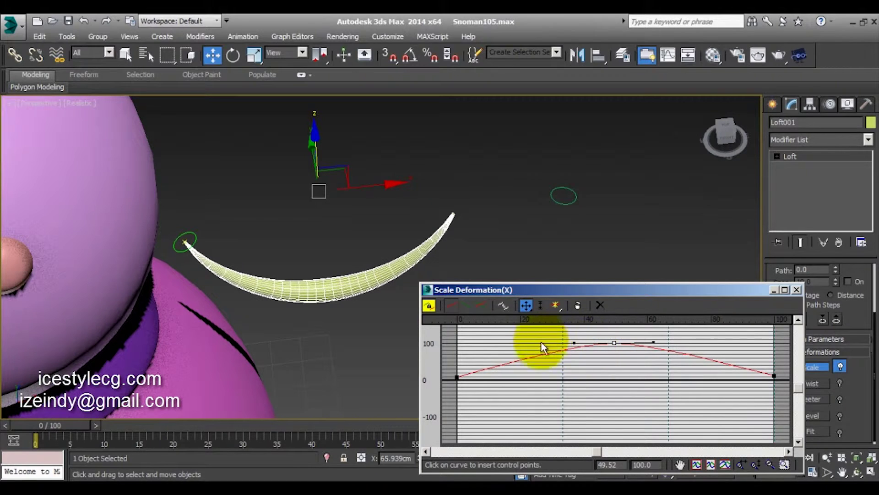
drag(575, 342, 534, 343)
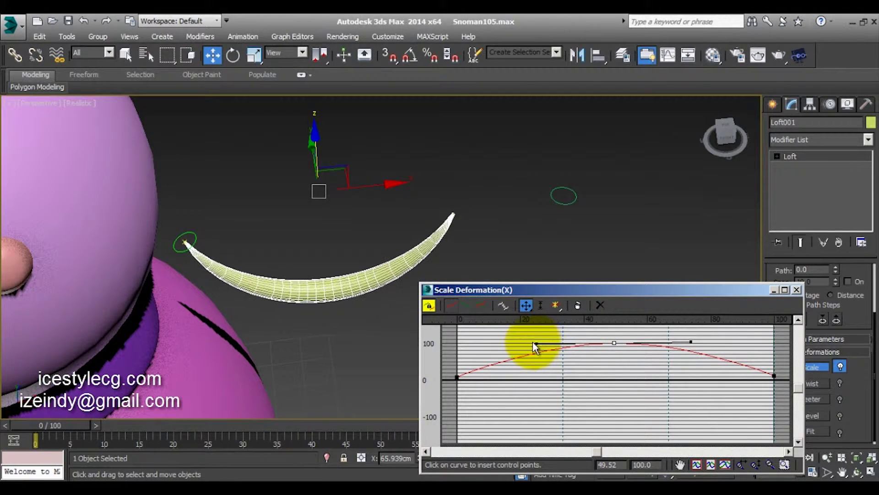
click(691, 341)
click(604, 331)
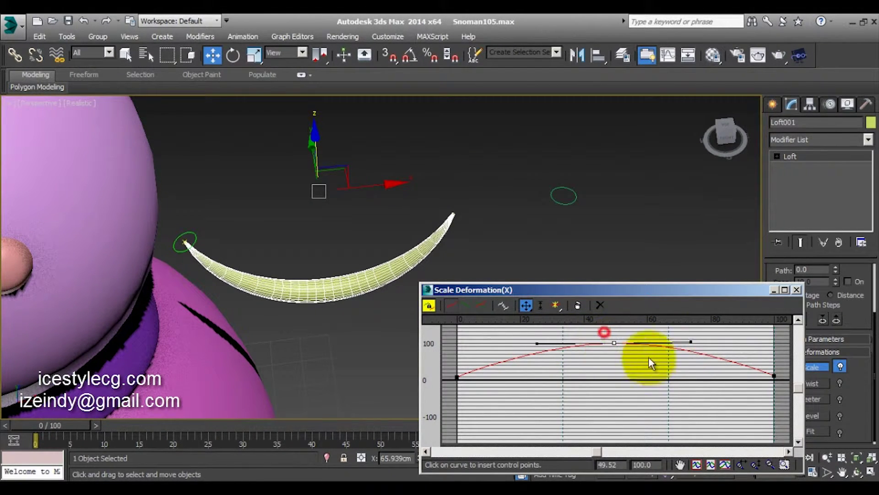
drag(691, 341, 700, 342)
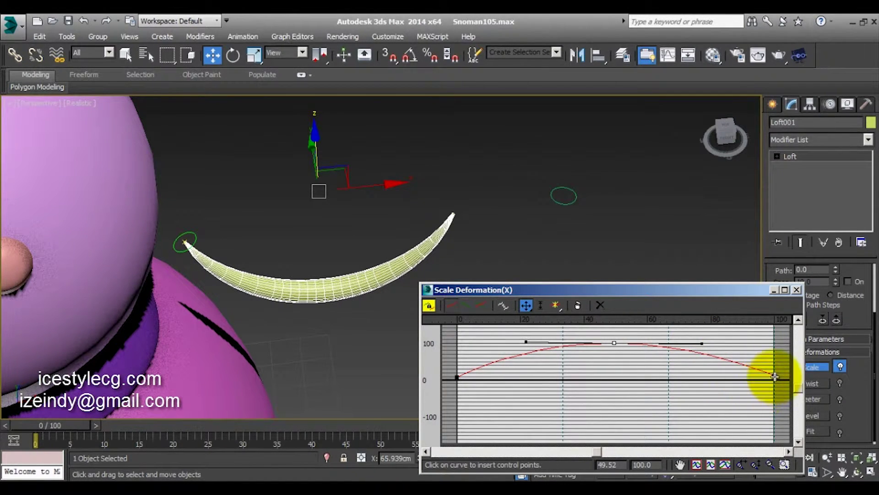
drag(774, 376, 774, 381)
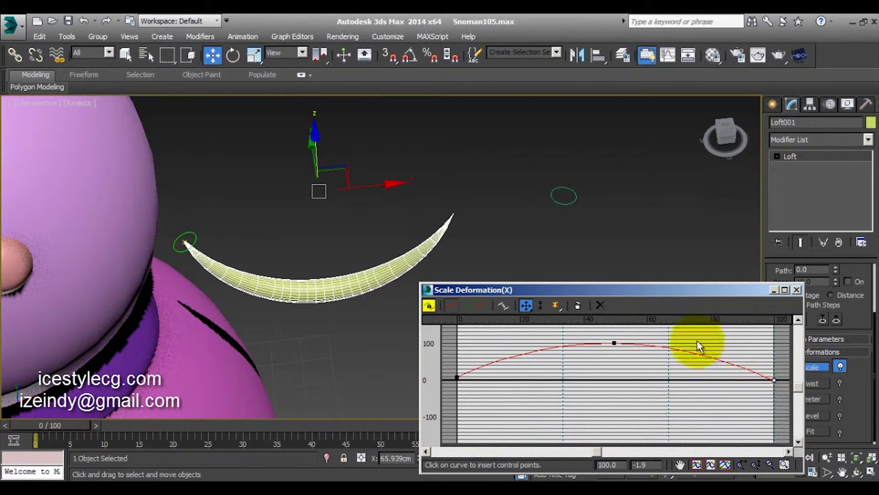
click(648, 464)
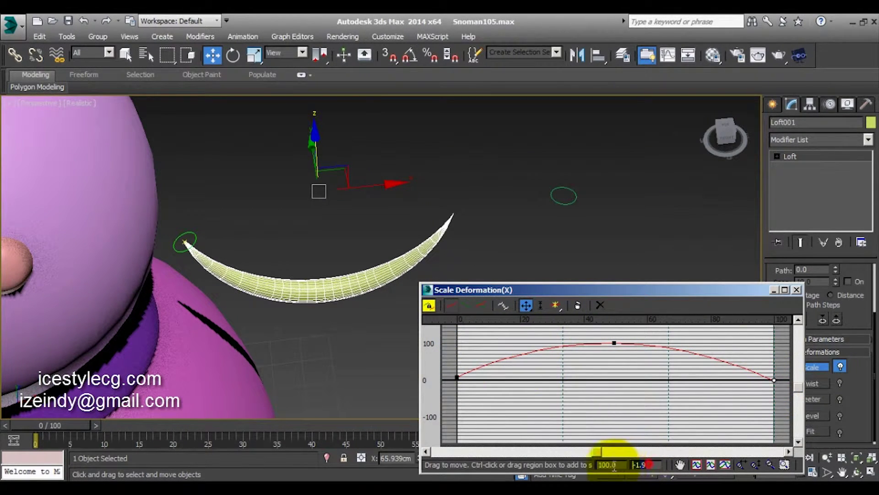
text(0)
key(Return)
Step: Set the start point's scale to 0, close the graph, and view the crescent in Front view
drag(450, 368, 468, 390)
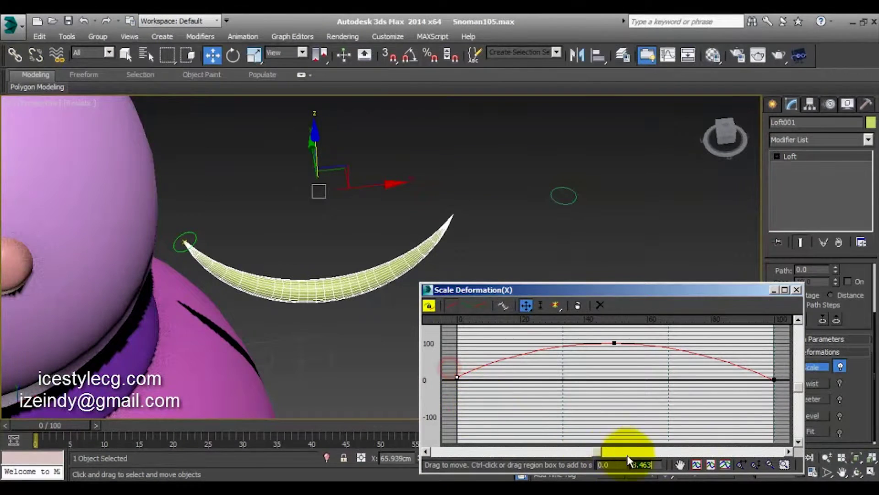
click(649, 464)
text(0)
key(Return)
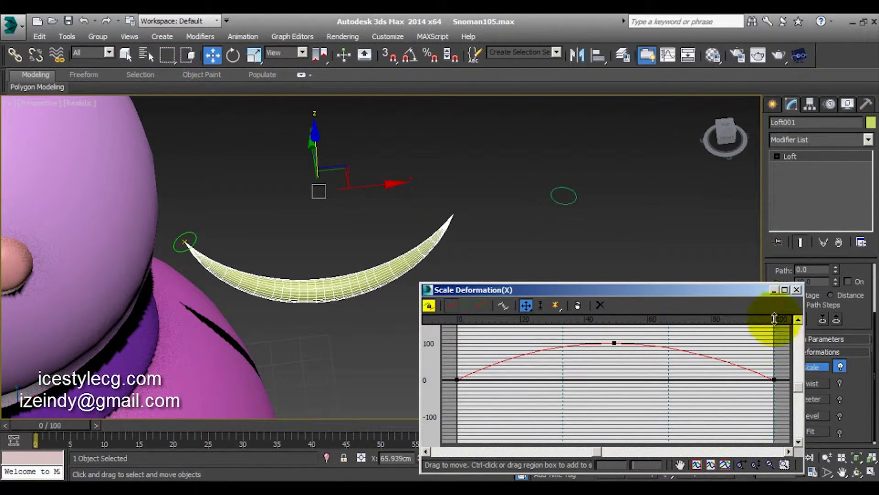
click(796, 290)
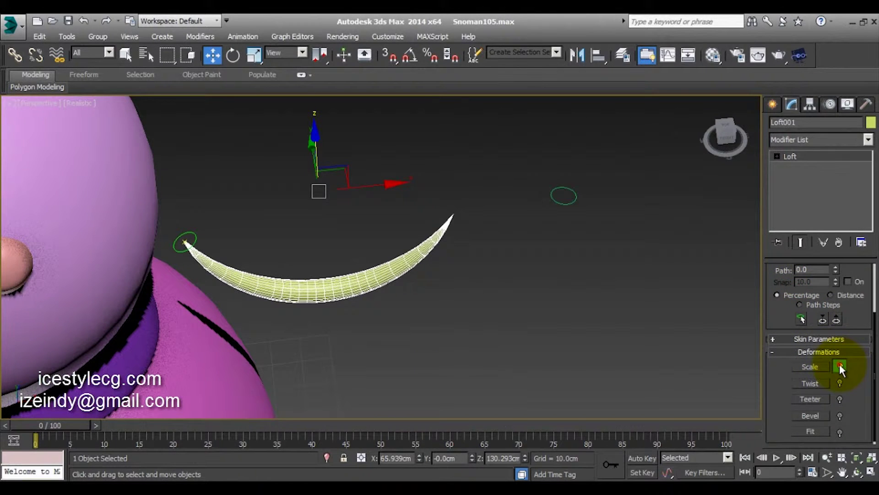
click(840, 365)
click(409, 344)
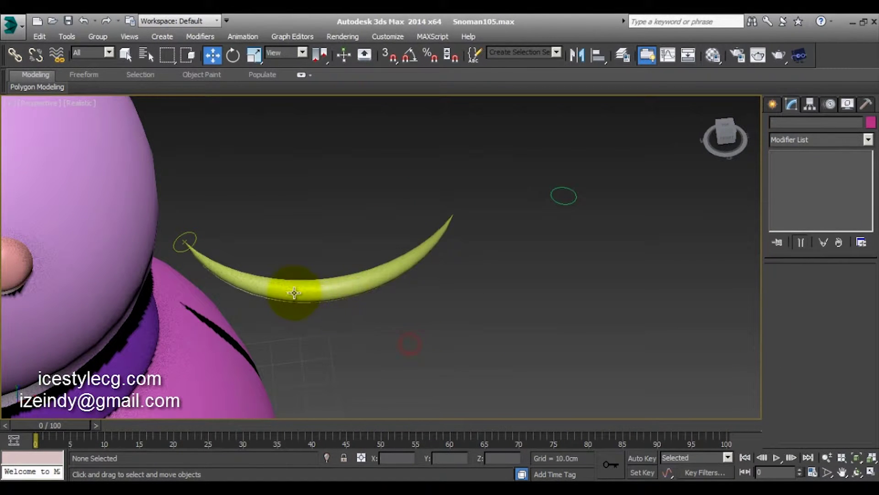
key(f)
click(411, 341)
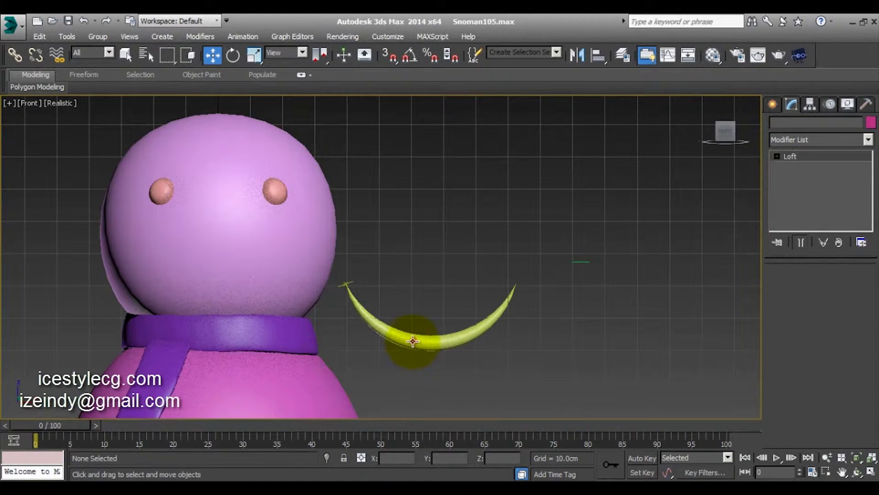
scroll(405, 334, up, 3)
Step: Centre the Front view on the crescent and select Loft001
scroll(379, 314, up, 2)
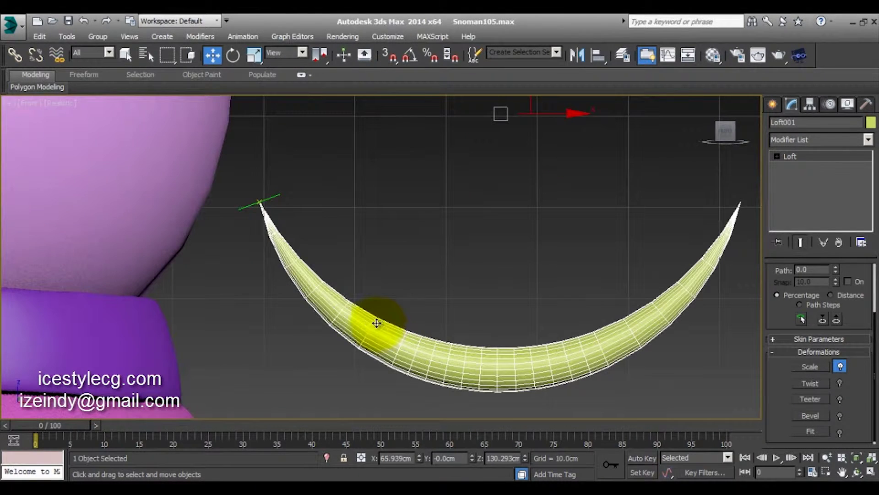
key(ctrl+p)
drag(440, 273, 291, 269)
scroll(307, 280, down, 1)
scroll(339, 280, down, 2)
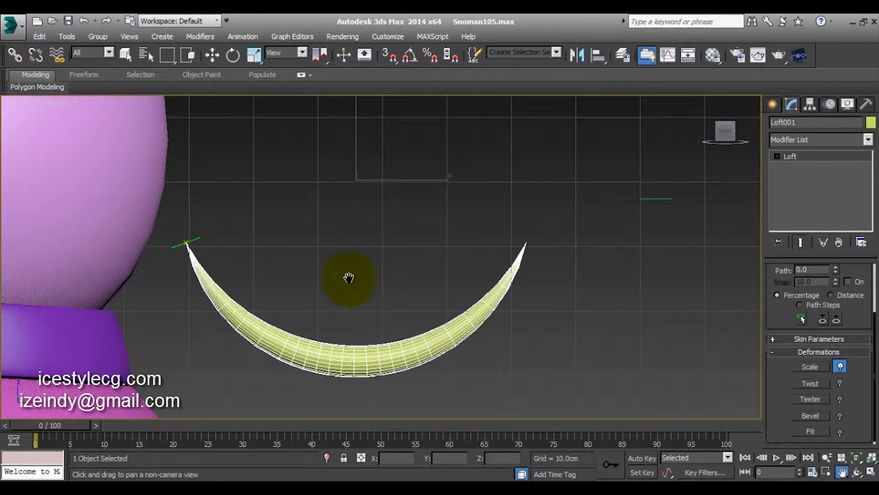
key(w)
click(370, 297)
click(379, 357)
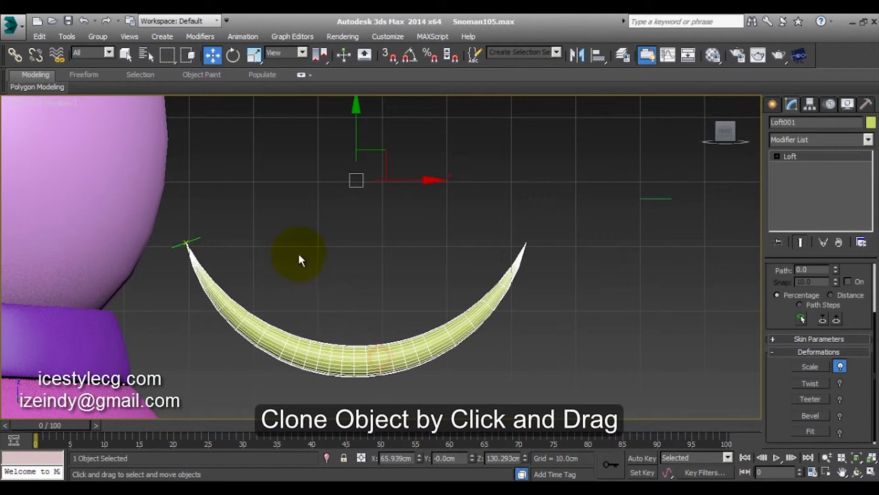
Step: Copy the crescent upward as Loft002 and scale the copy down uniformly to about 64%
shift+drag(346, 163, 346, 125)
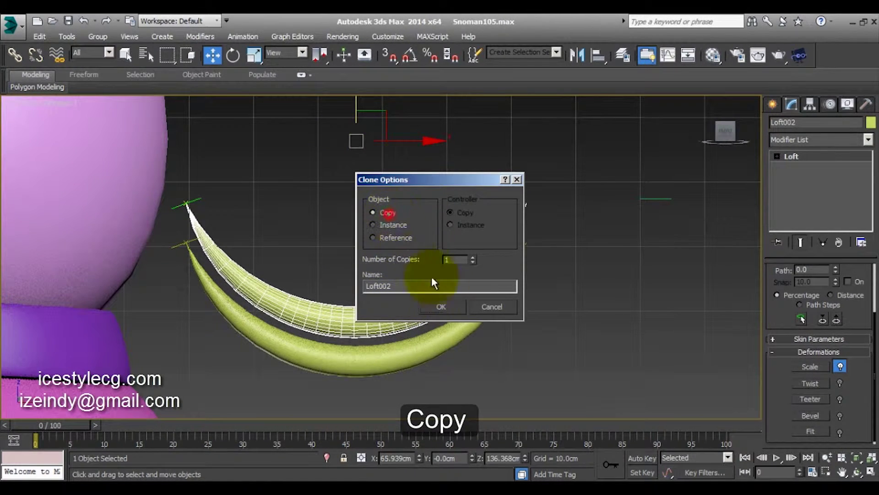
click(440, 307)
key(r)
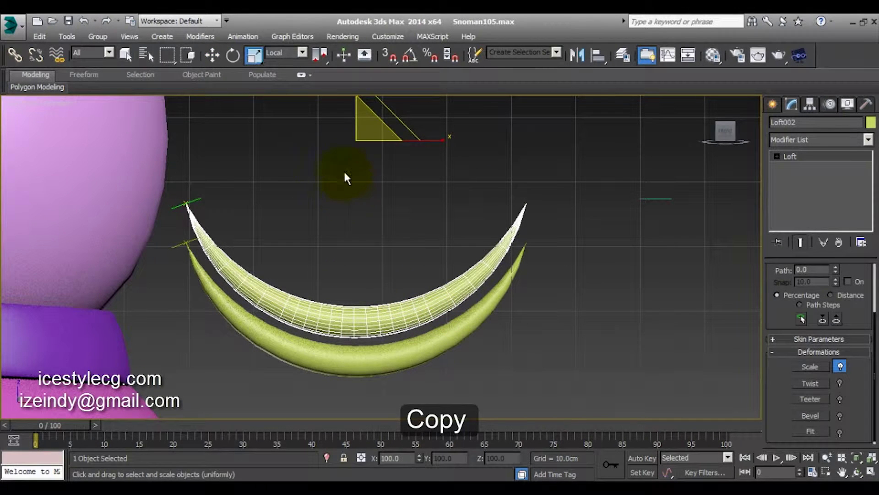
drag(366, 129, 348, 166)
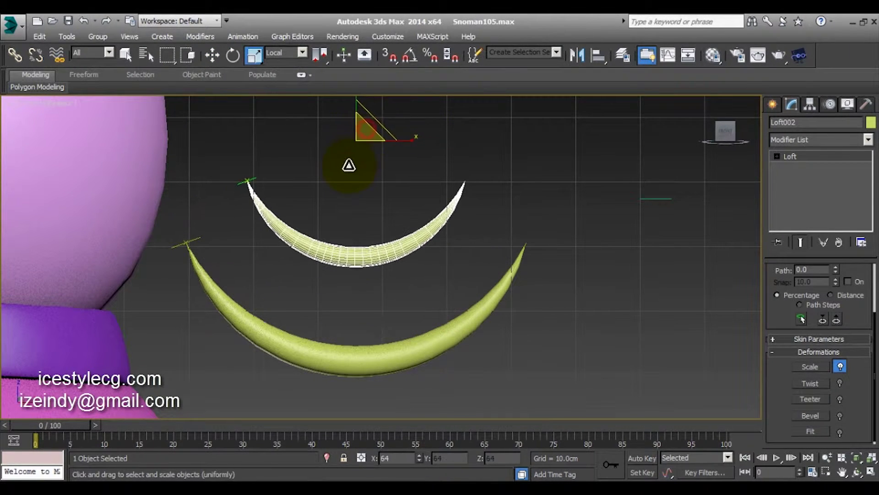
Step: Centre Loft002's pivot on the object using Affect Pivot Only, then shrink it slightly
click(810, 104)
click(803, 186)
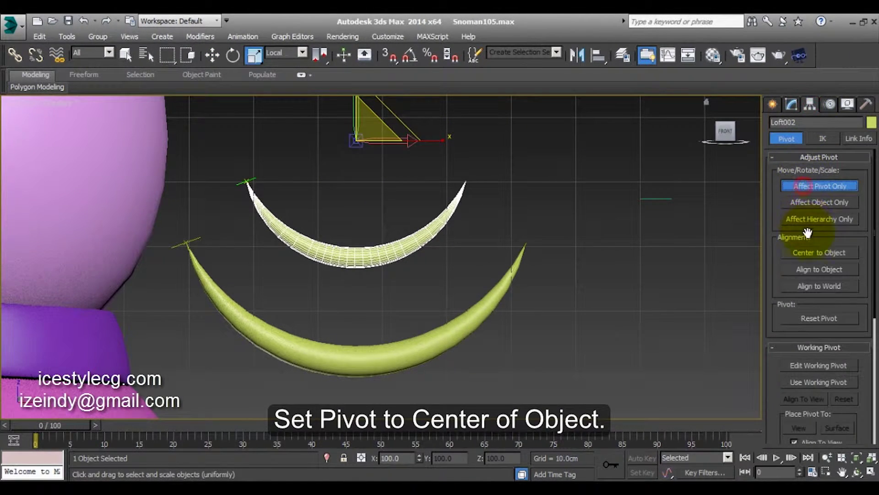
click(813, 252)
click(802, 187)
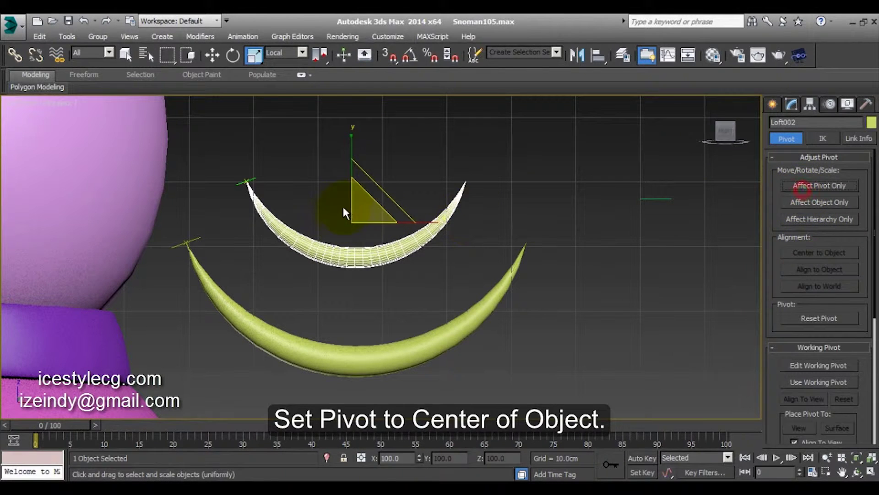
mouse_move(342, 205)
mouse_down()
mouse_move(359, 216)
mouse_move(339, 243)
mouse_up()
Step: Rotate the small crescent about 90°, move it right toward the tip, and tilt it about 17°
key(w)
key(e)
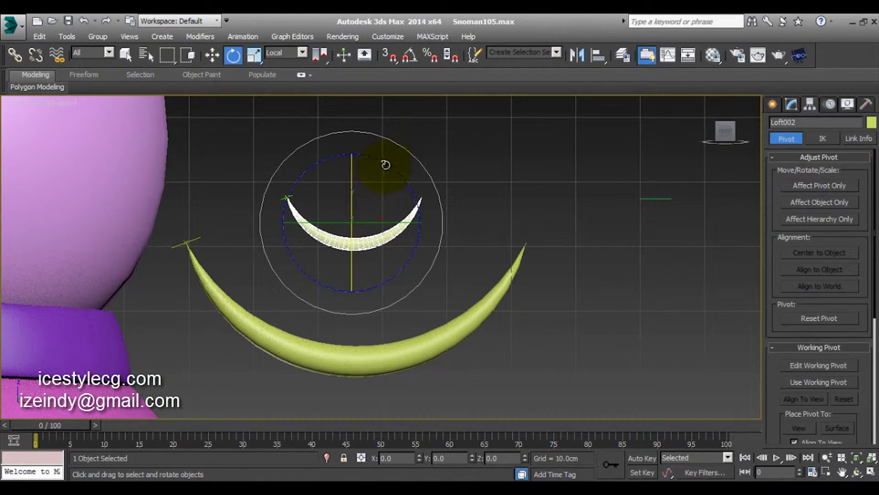
drag(387, 165, 451, 195)
key(w)
drag(371, 204, 559, 216)
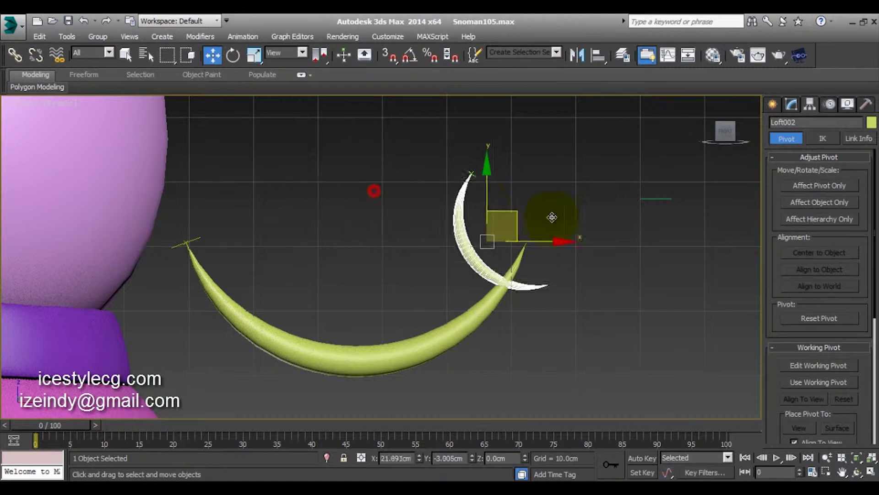
key(e)
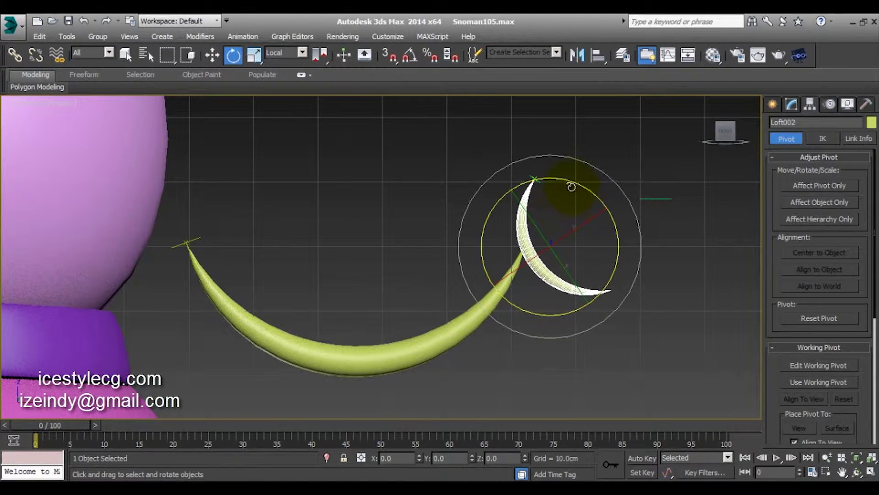
drag(576, 180, 377, 128)
Step: Rotate the crescent further in View coordinates and move it onto the smile's right tip
click(302, 54)
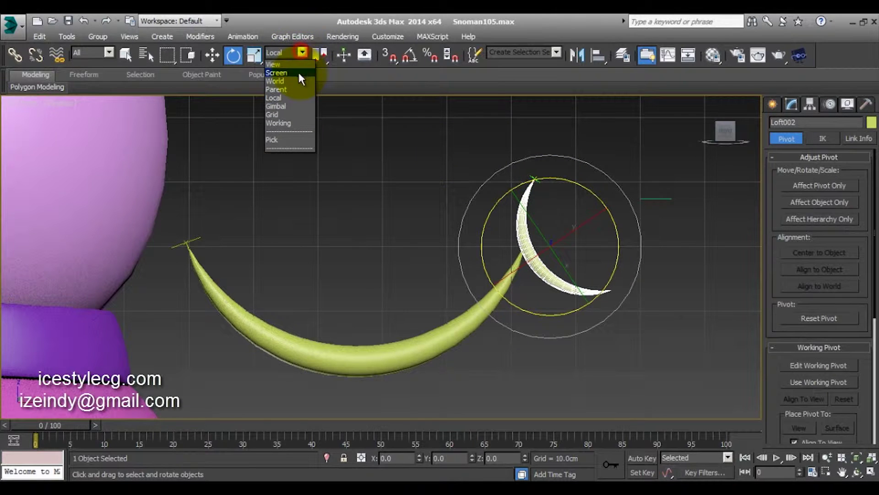
click(285, 65)
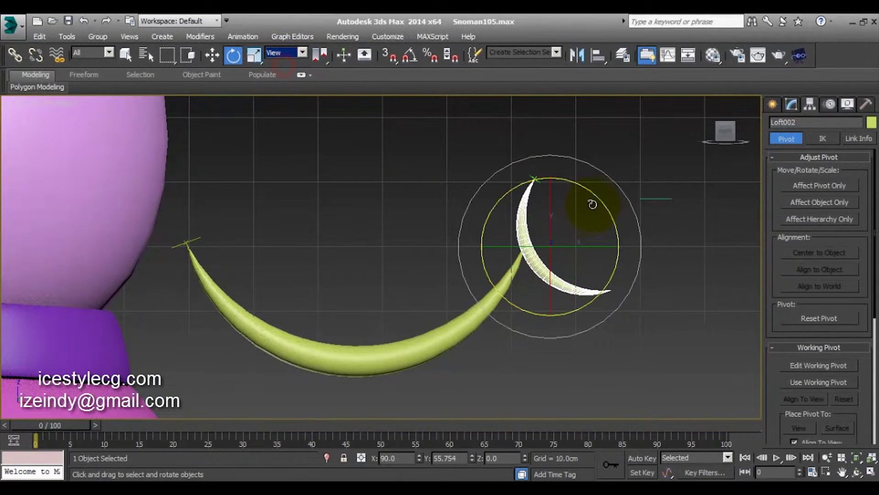
drag(592, 204, 580, 186)
key(w)
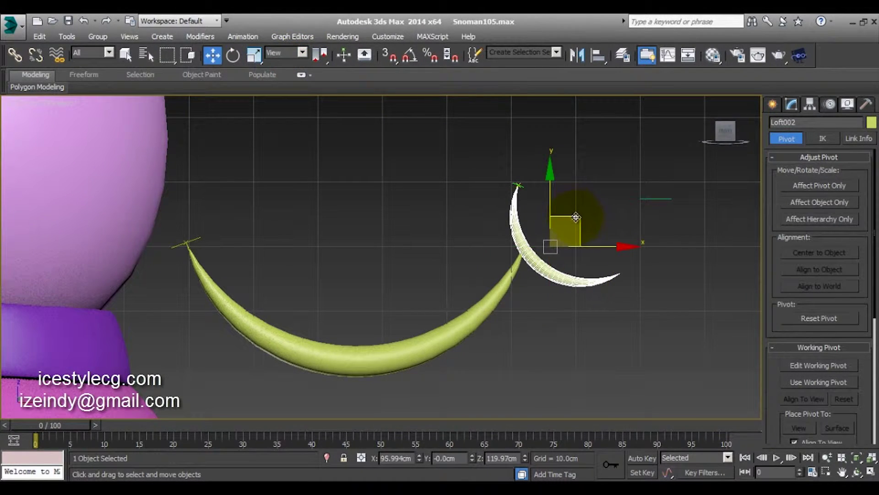
mouse_move(576, 217)
mouse_down()
mouse_move(565, 216)
mouse_move(564, 201)
mouse_move(549, 235)
mouse_move(465, 294)
mouse_move(485, 269)
mouse_move(513, 256)
mouse_up()
key(e)
key(r)
key(w)
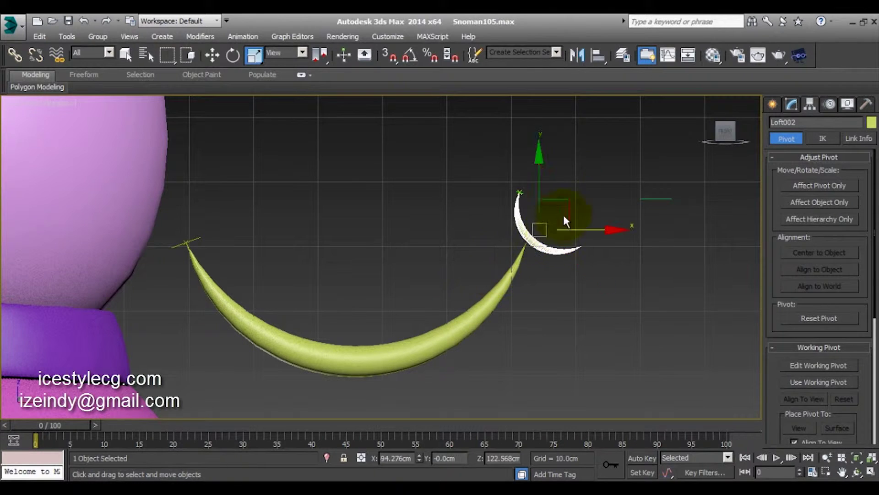
mouse_move(562, 203)
mouse_down()
mouse_move(628, 191)
mouse_move(614, 206)
mouse_move(650, 157)
mouse_move(612, 204)
mouse_up()
scroll(540, 214, up, 2)
scroll(525, 271, up, 3)
Step: Open Loft001's Scale Deformation graph and raise the curve's right end point
click(527, 321)
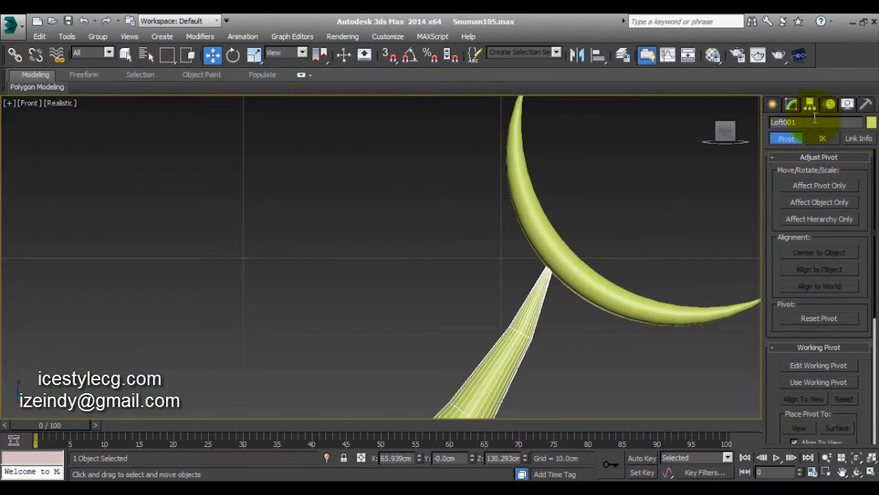
click(791, 104)
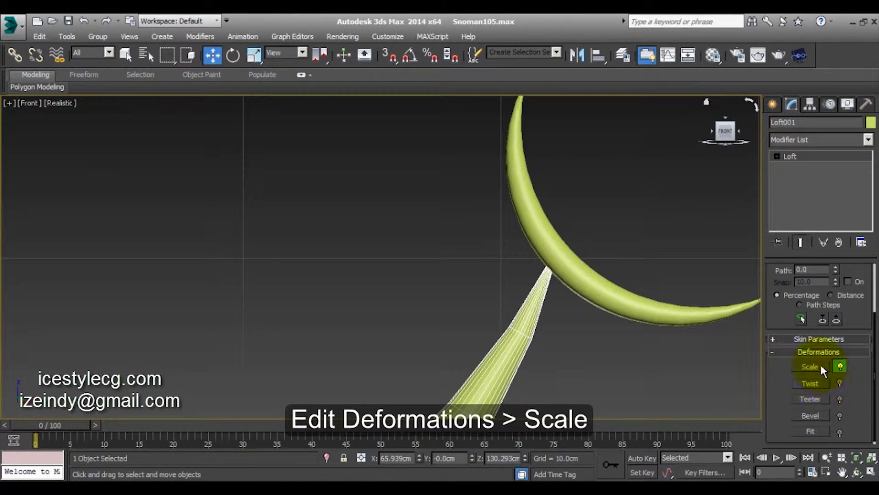
click(819, 368)
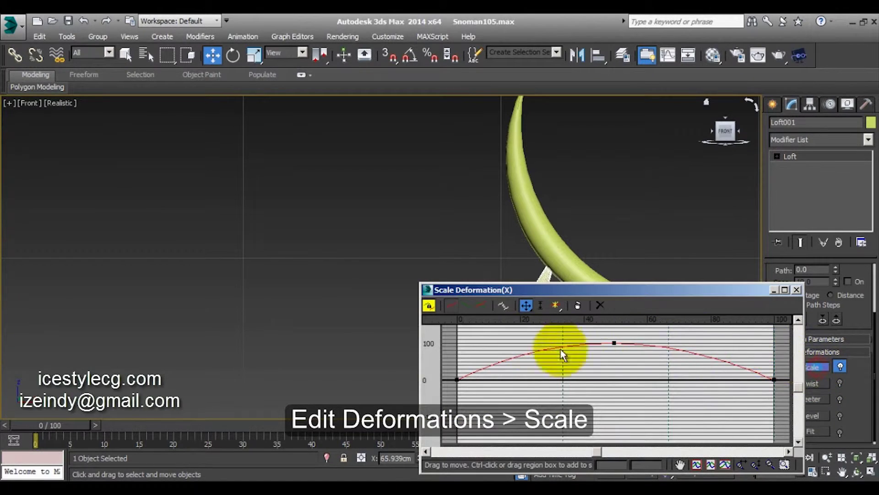
click(774, 379)
drag(774, 379, 774, 373)
drag(663, 289, 237, 178)
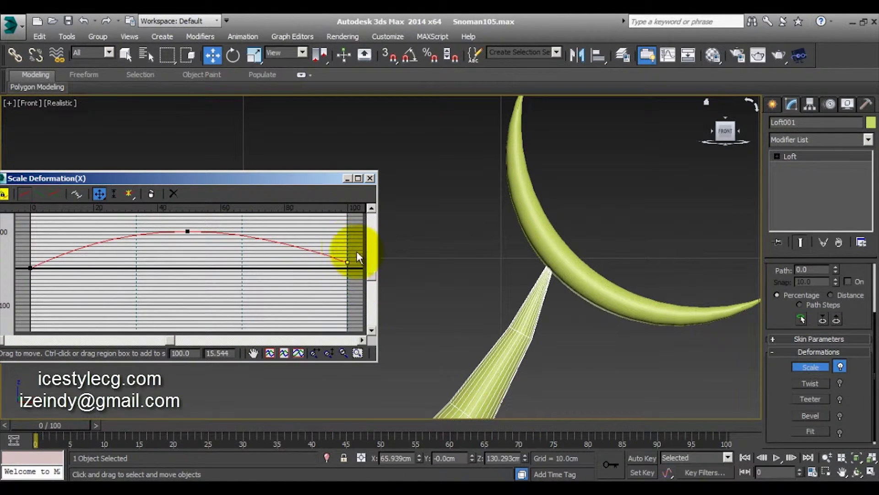
drag(347, 260, 348, 261)
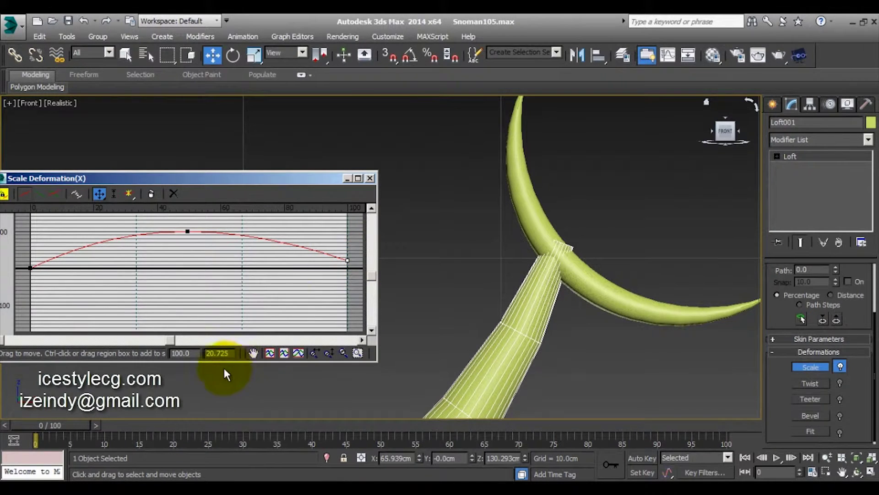
Step: Set both the right and left end points of the scale curve to 15
click(216, 354)
key(Return)
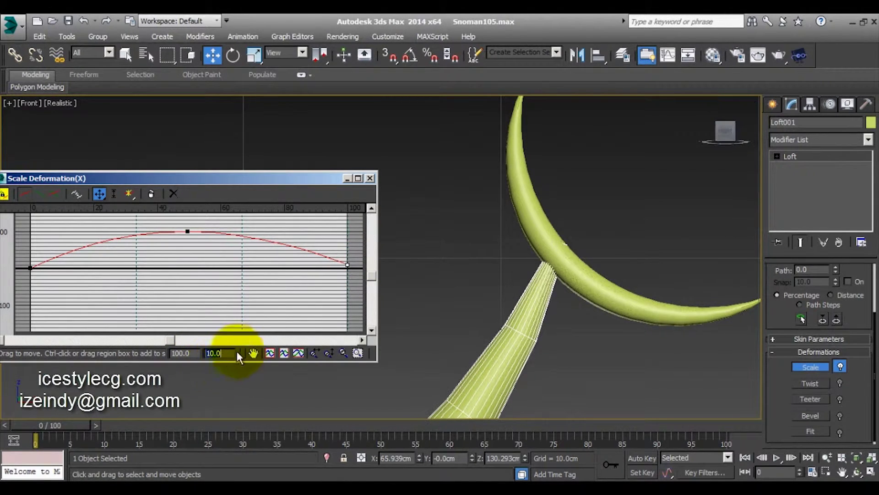
text(15)
key(Return)
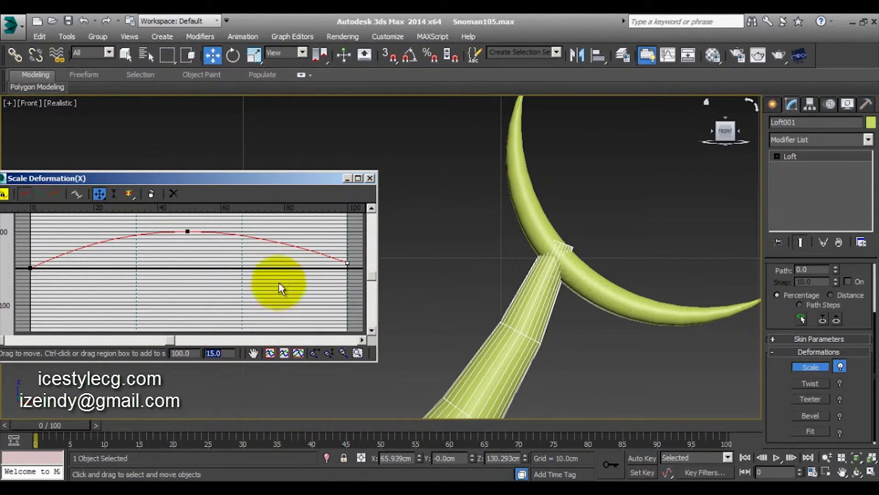
drag(23, 255, 50, 275)
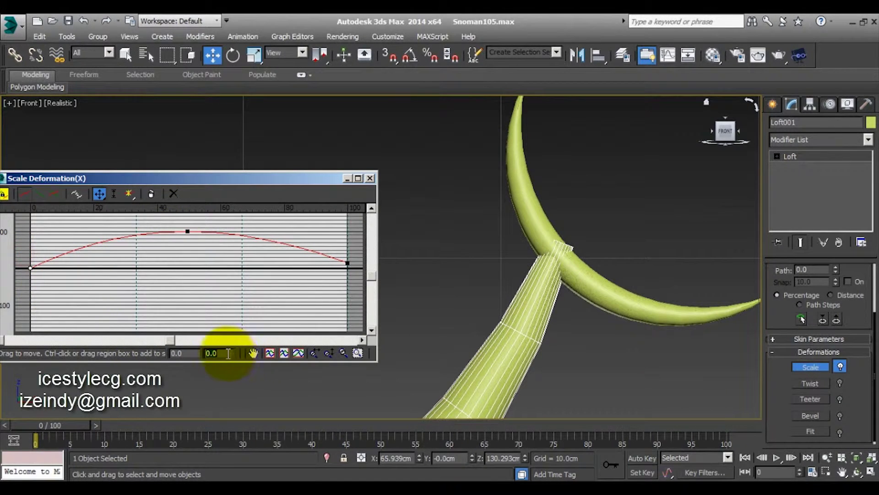
text(5)
key(Return)
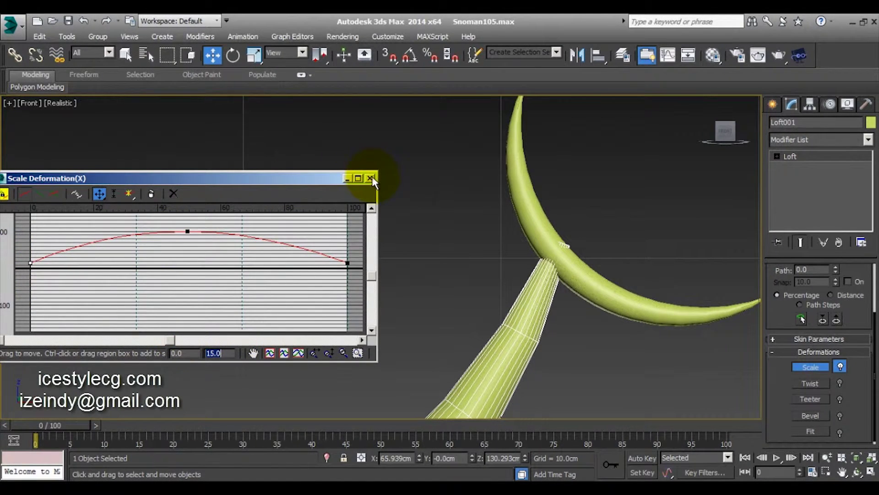
click(371, 178)
click(406, 243)
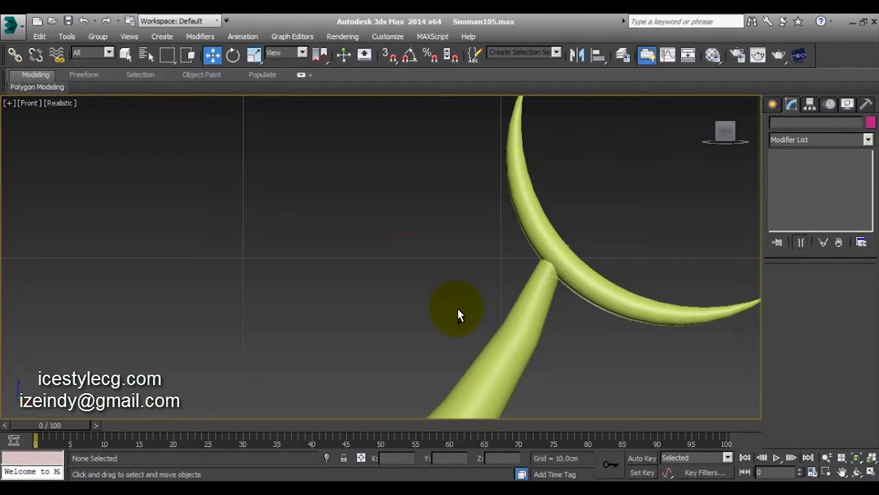
Step: Frame the smile and snowman, then nudge the small crescent slightly up-left
scroll(412, 321, down, 3)
scroll(321, 336, down, 3)
scroll(384, 257, up, 1)
middle_drag(385, 257, 492, 225)
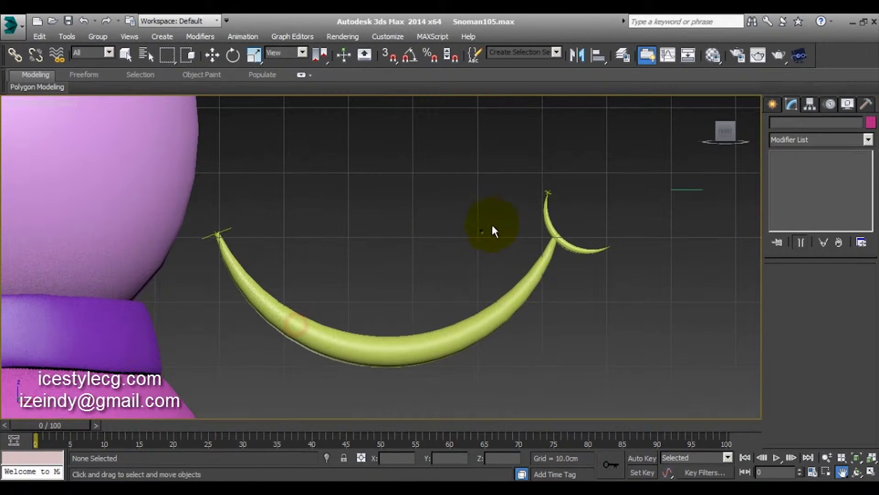
click(550, 224)
drag(573, 213, 584, 192)
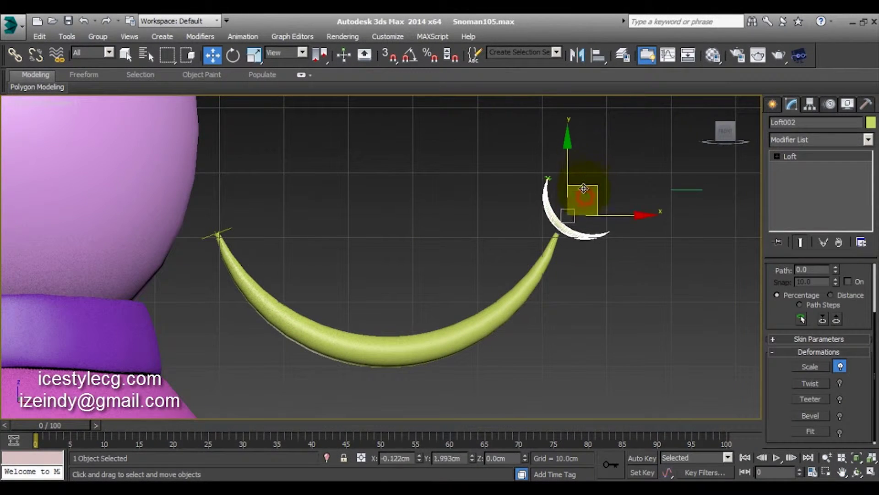
click(512, 220)
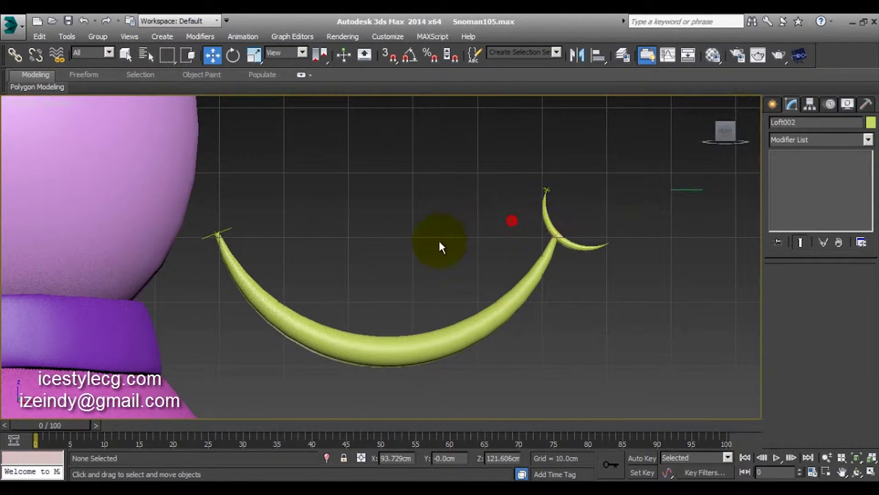
click(549, 223)
Step: Shrink the small crescent further and nudge it down onto the smile's tip
key(e)
key(r)
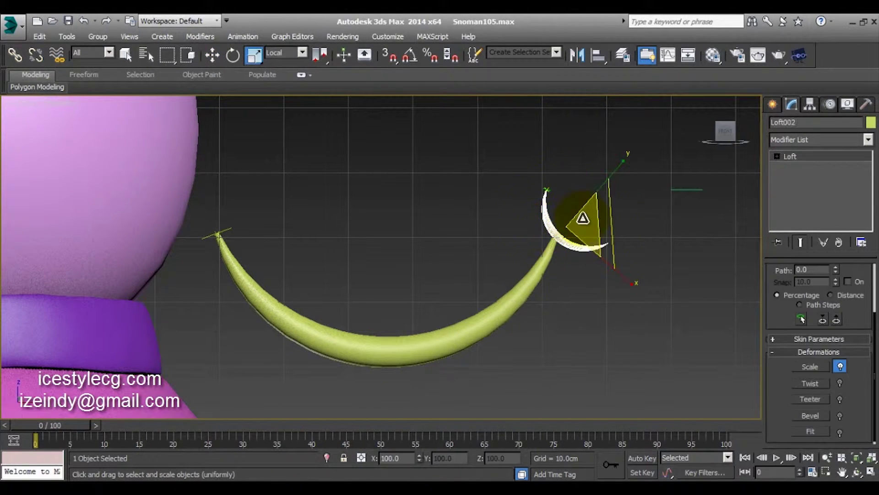
drag(573, 226, 534, 247)
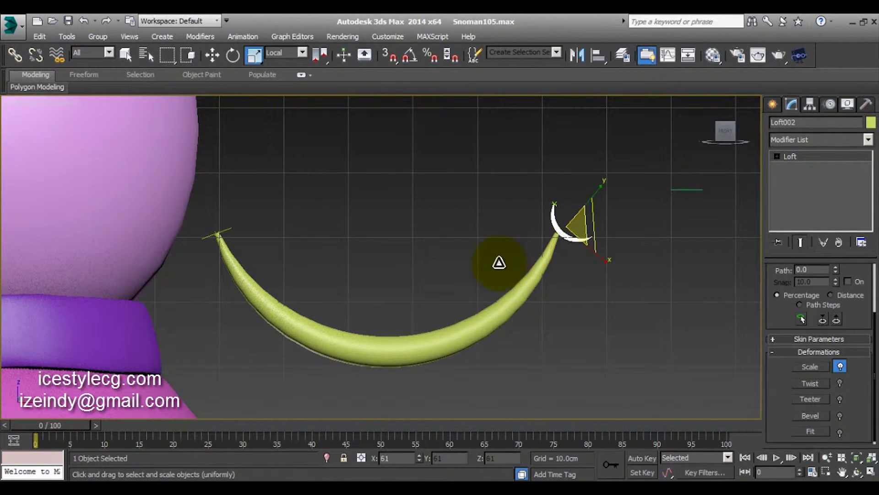
key(e)
key(w)
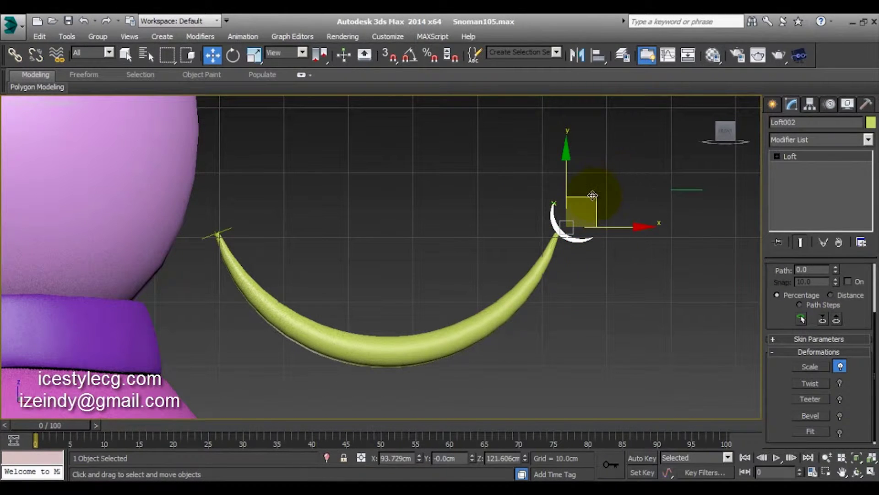
drag(593, 194, 592, 199)
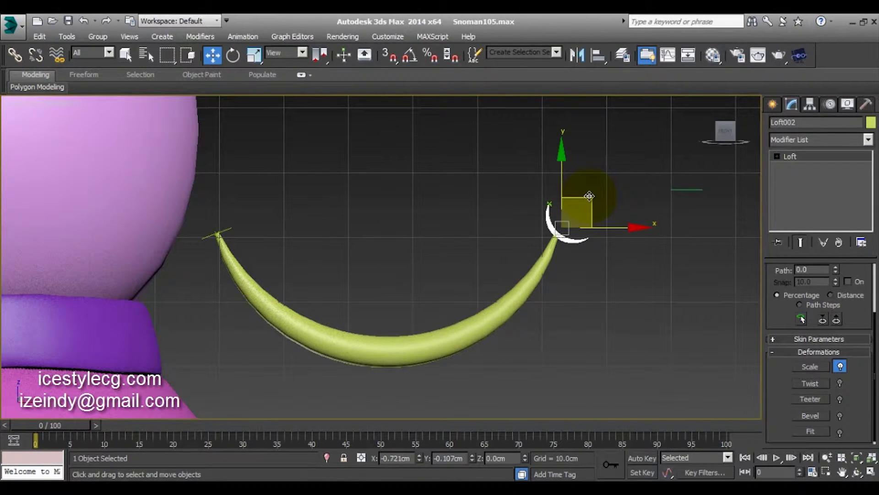
Step: Tilt the crescent with a small rotation and reposition it at the smile's tip
key(e)
drag(609, 176, 595, 168)
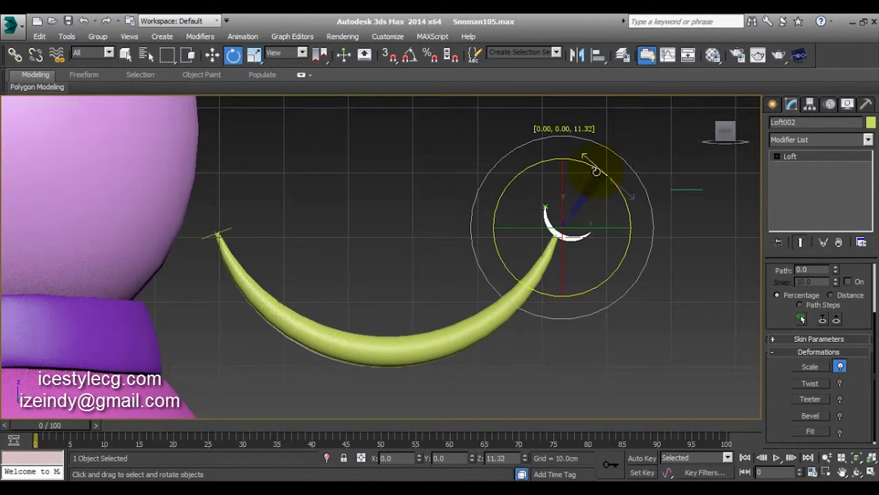
key(w)
scroll(558, 246, up, 4)
scroll(498, 235, up, 2)
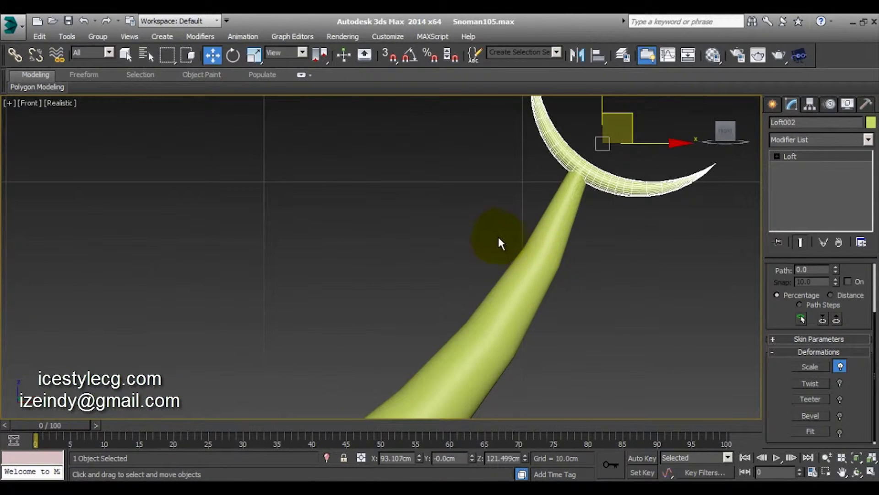
middle_drag(499, 207, 407, 257)
drag(506, 201, 499, 190)
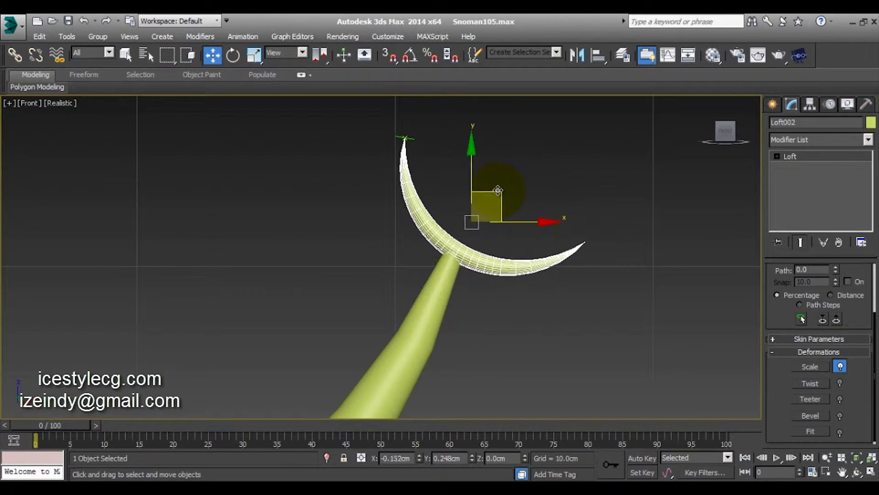
Step: Raise the middle point of Loft002's scale curve and set its position to 50
click(812, 368)
drag(216, 103, 257, 247)
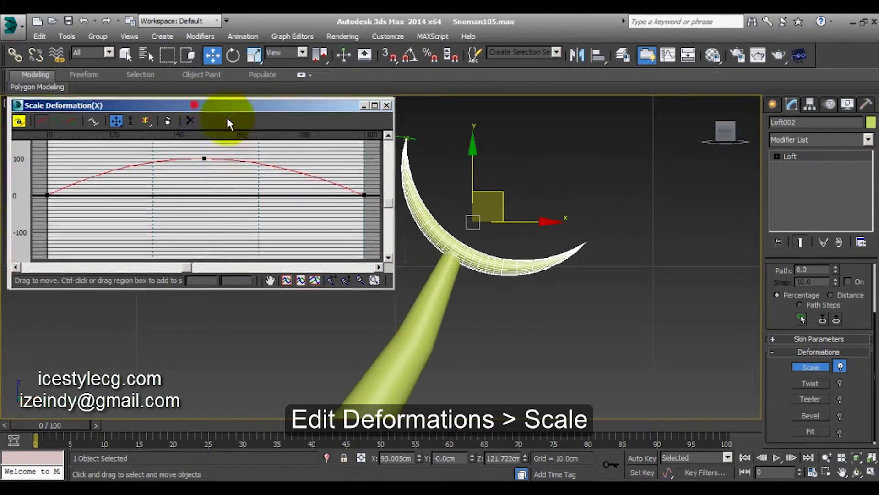
drag(237, 299, 236, 289)
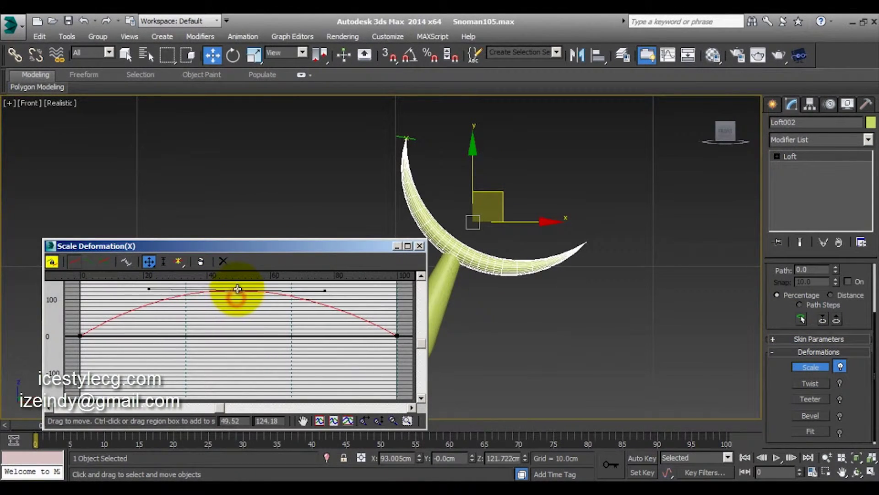
drag(354, 239, 351, 148)
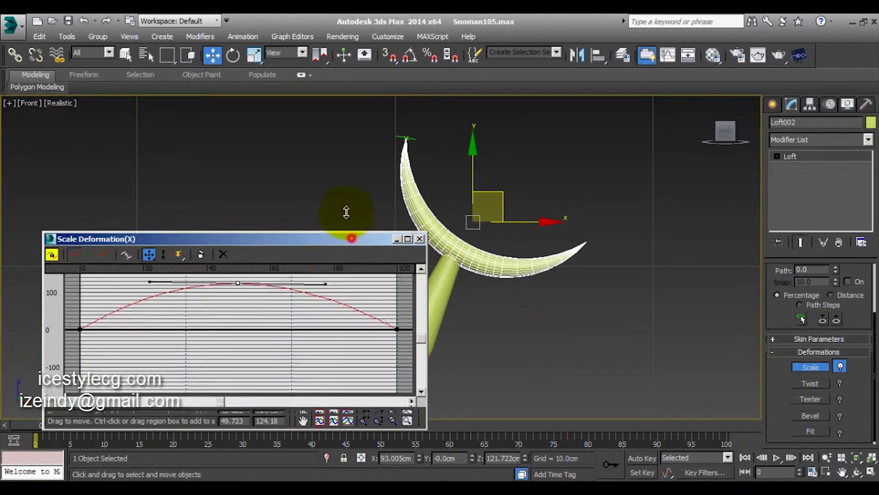
click(249, 407)
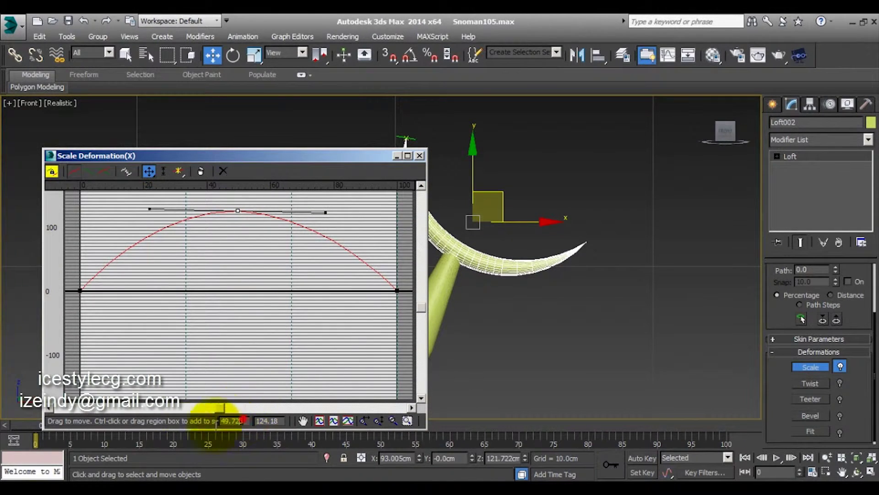
text(50)
key(Return)
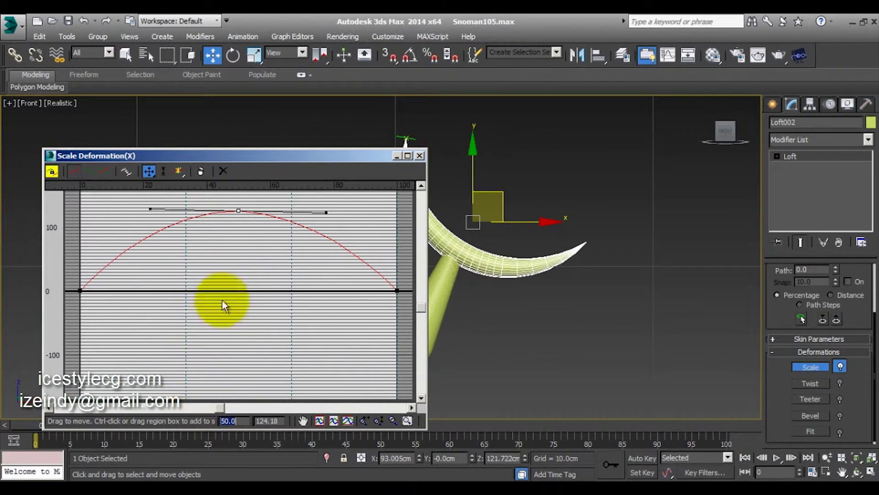
drag(145, 212, 147, 209)
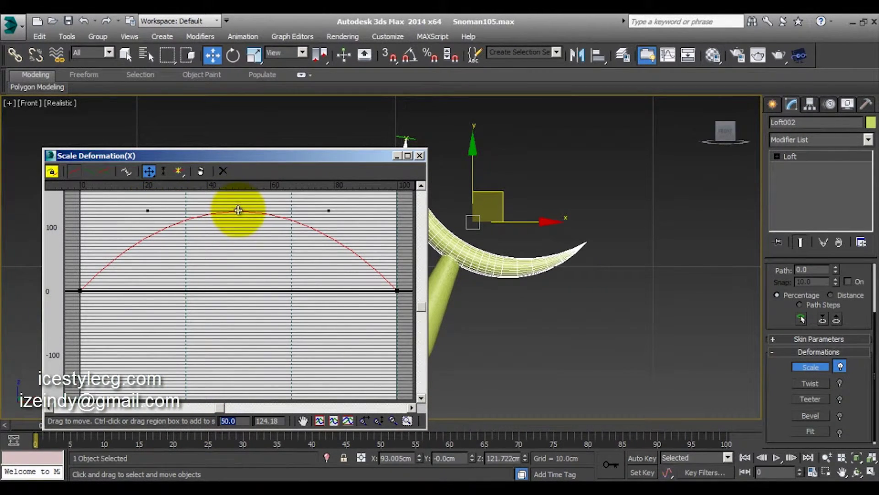
Step: Set the middle point's scale value to 150 and close the deformation graph
double_click(270, 420)
text(50)
key(Return)
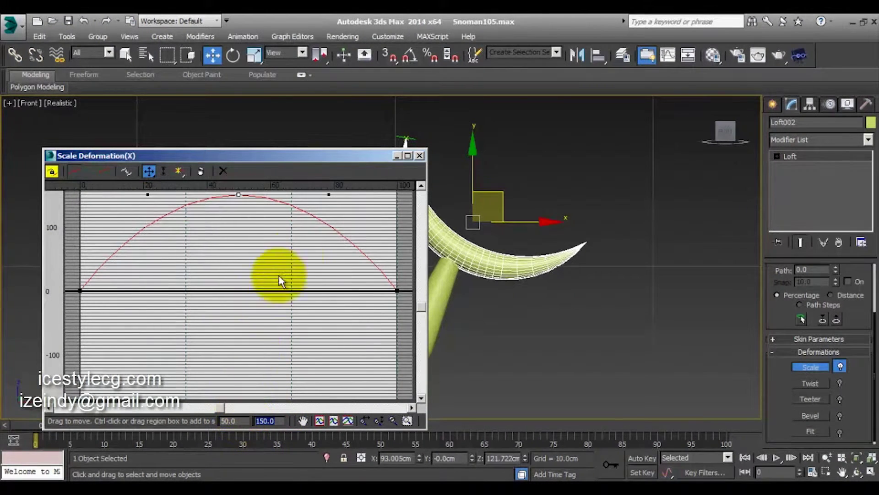
click(419, 156)
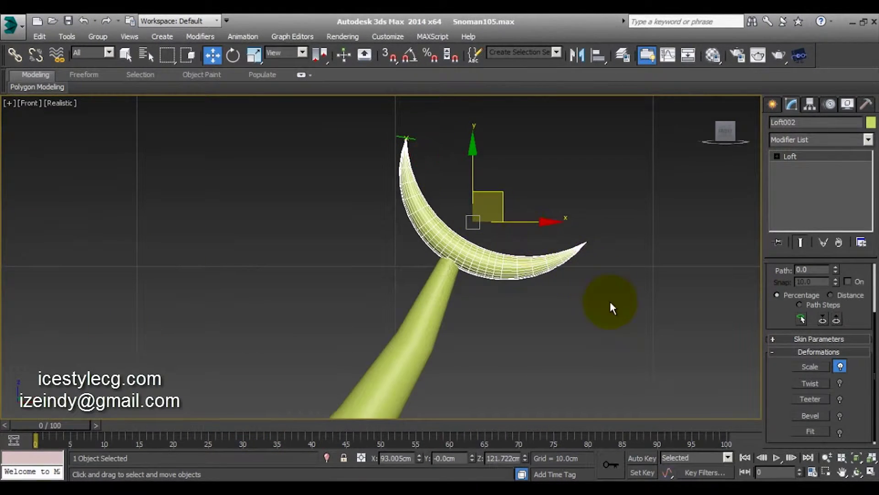
click(598, 315)
scroll(315, 316, down, 3)
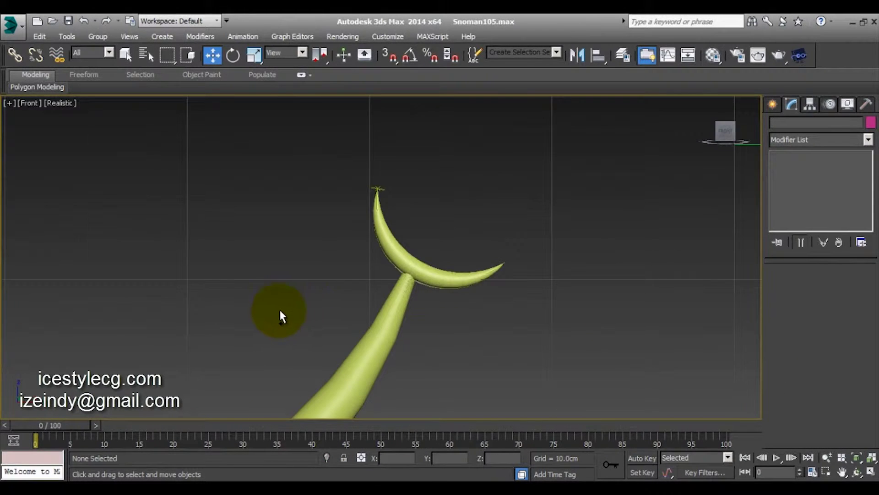
scroll(279, 308, down, 2)
scroll(224, 309, down, 2)
mouse_move(204, 313)
middle_down()
mouse_move(232, 271)
mouse_move(378, 265)
middle_up()
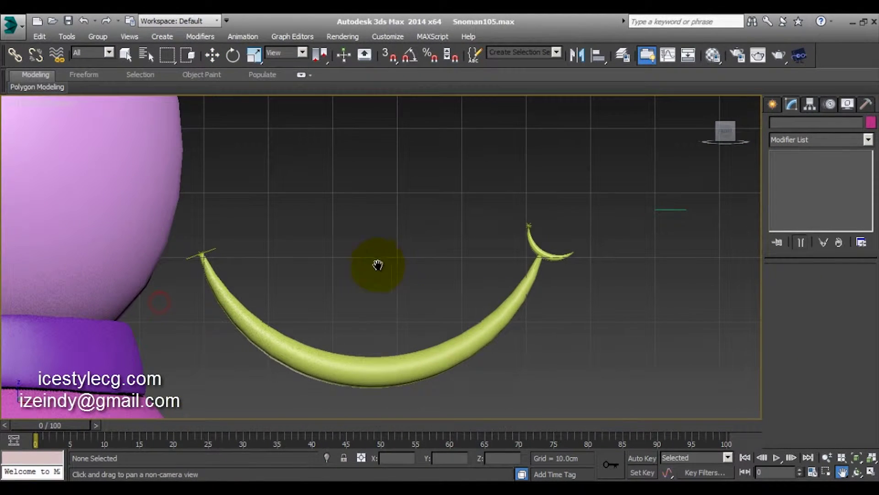
Step: Align Loft002's pivot to Loft001 in position and X/Y/Z orientation via Affect Pivot Only
click(528, 242)
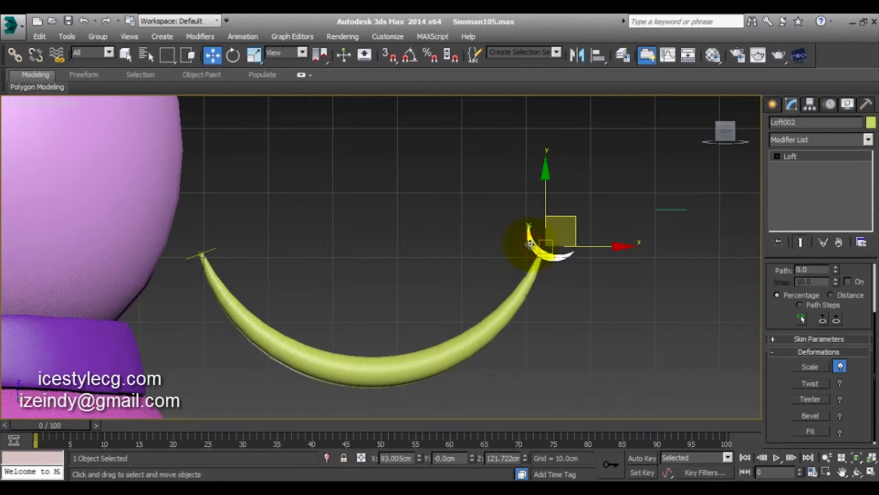
click(808, 105)
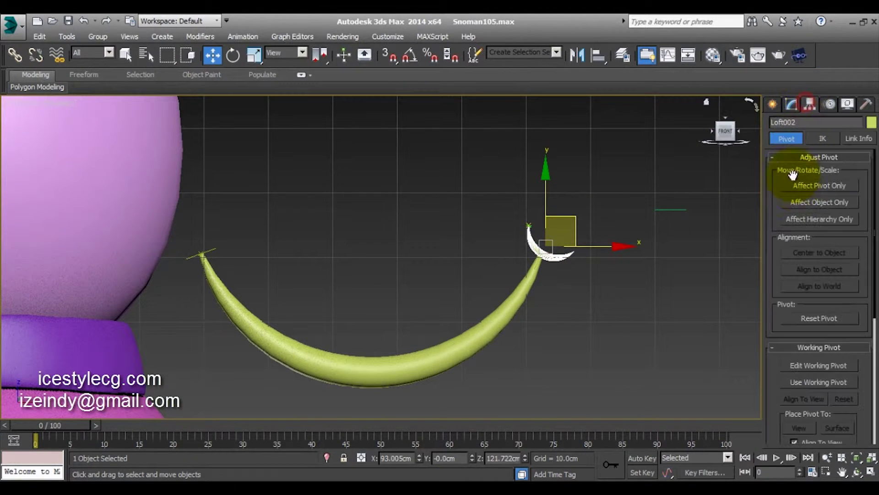
click(807, 187)
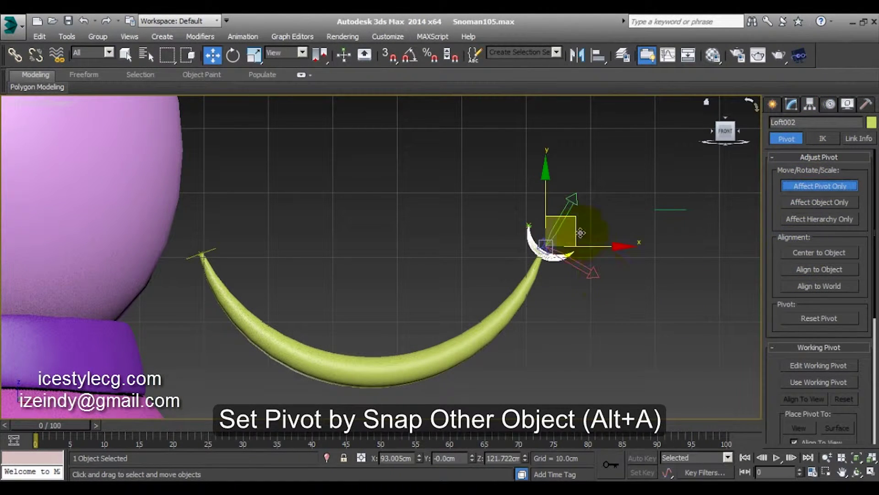
key(alt+a)
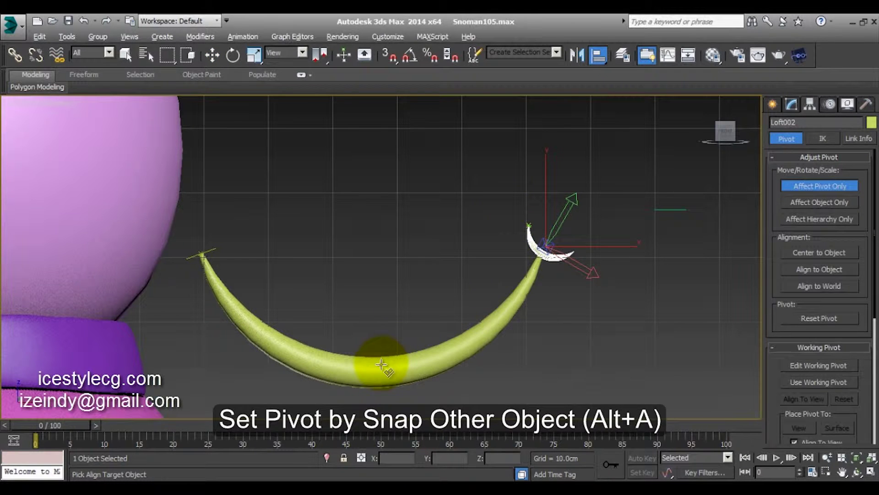
click(381, 367)
mouse_move(422, 129)
mouse_down()
mouse_move(389, 265)
mouse_move(628, 163)
mouse_up()
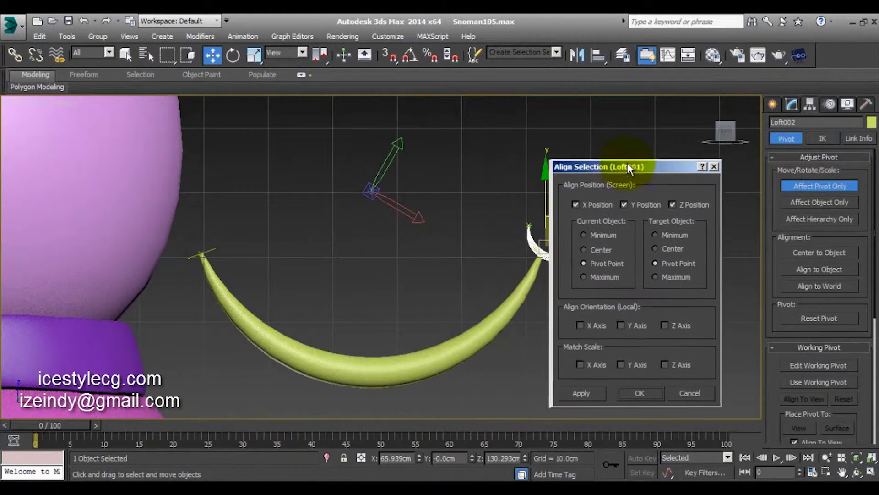
click(588, 326)
click(627, 325)
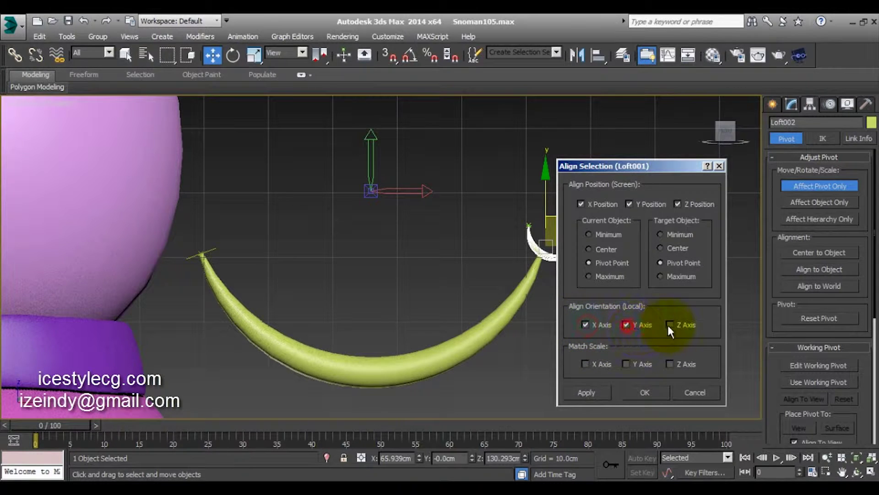
click(644, 393)
click(793, 187)
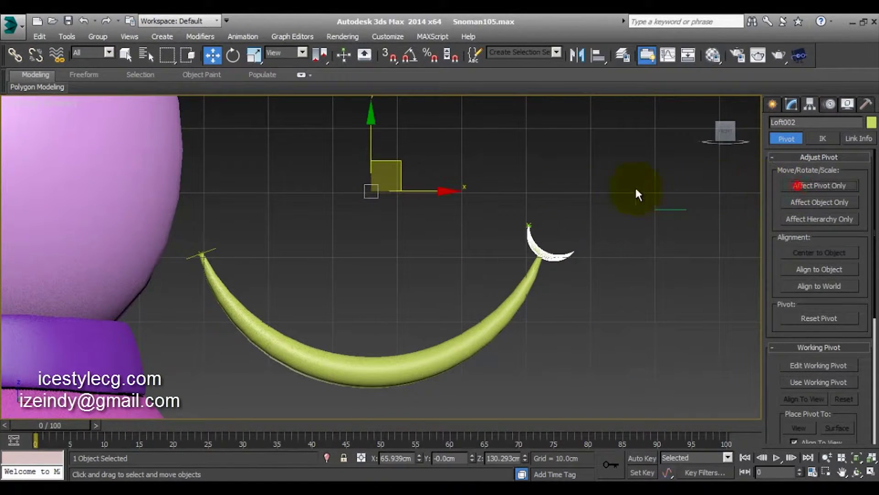
click(535, 245)
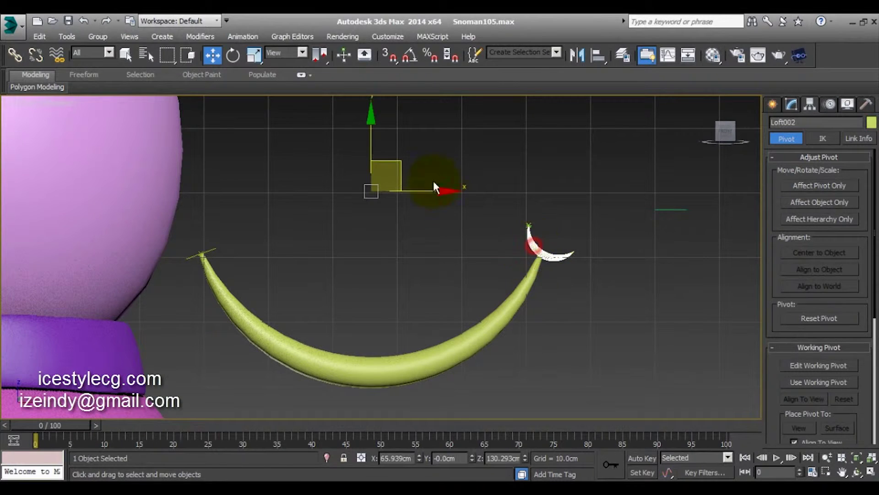
Step: Mirror the crescent on X as an instance to cap the smile's left end
click(575, 55)
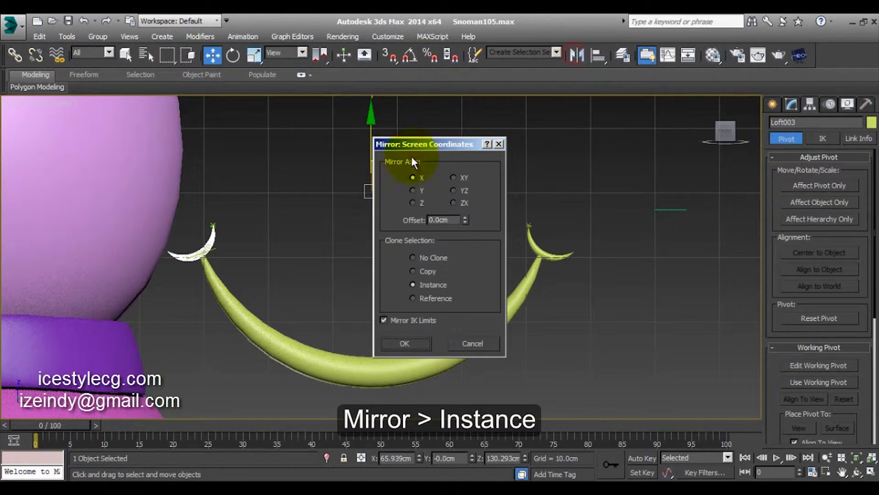
drag(412, 156, 611, 213)
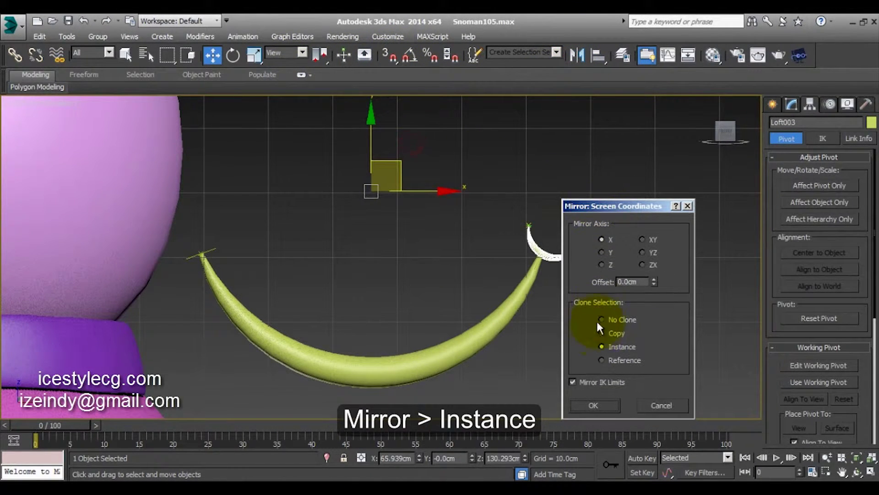
click(595, 405)
click(369, 280)
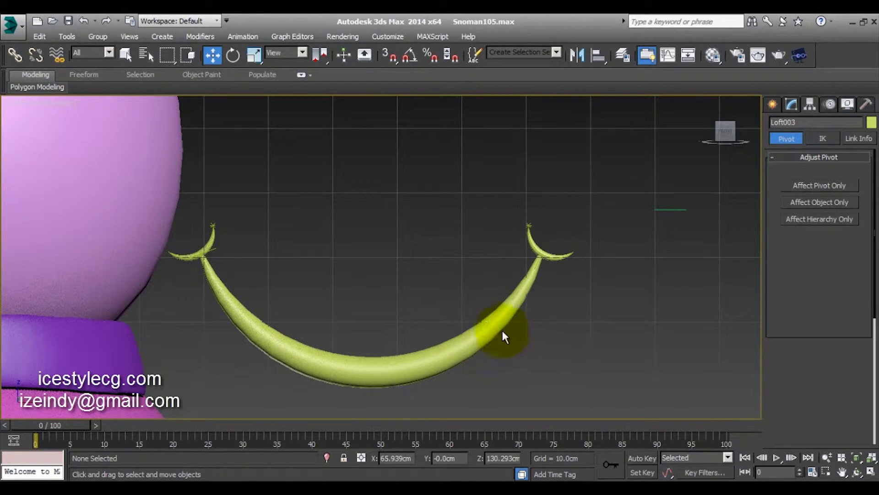
Step: Group the smile and both crescents as Group001 and move it onto the snowman's head
click(484, 325)
ctrl+click(532, 240)
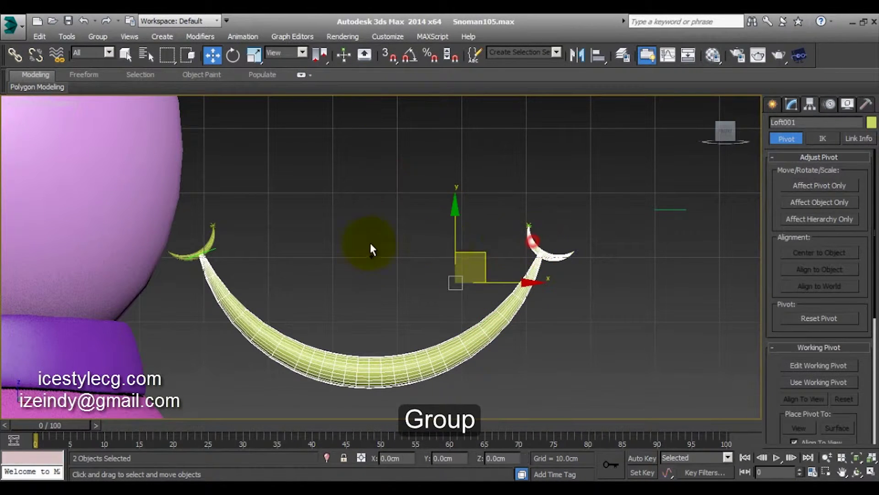
ctrl+click(207, 241)
click(98, 37)
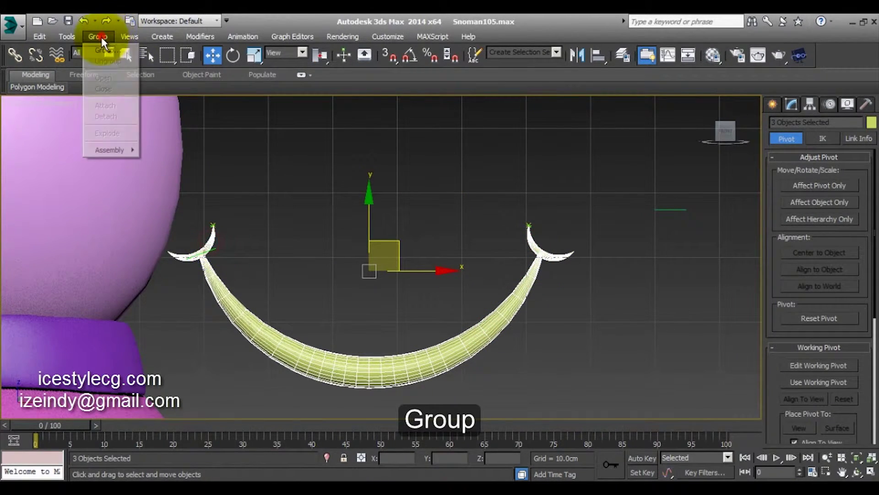
click(104, 50)
click(449, 272)
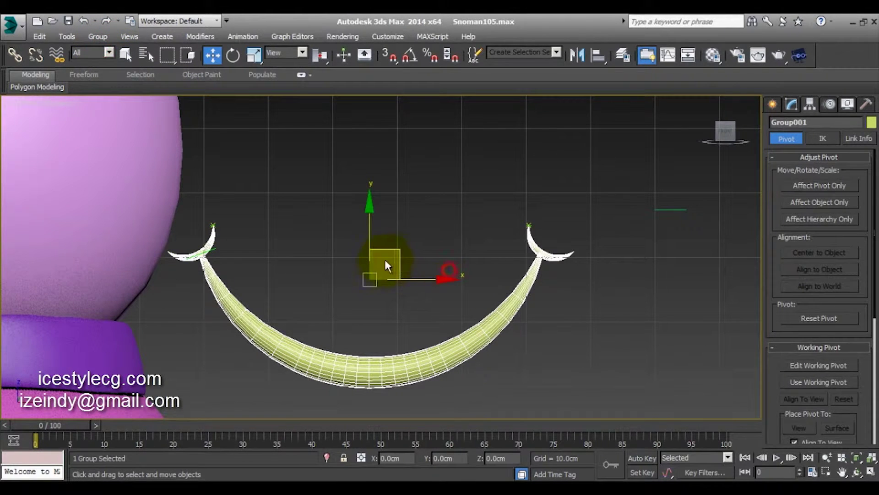
scroll(340, 282, down, 3)
mouse_move(372, 240)
mouse_down()
mouse_move(196, 223)
mouse_move(166, 207)
mouse_up()
Step: Move the mouth group forward toward the face in the top view
key(t)
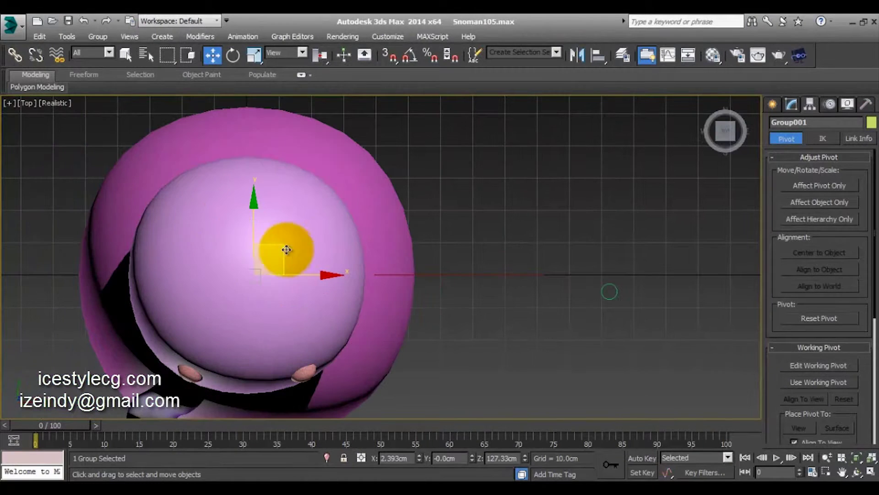
mouse_move(286, 249)
mouse_down()
mouse_move(251, 222)
mouse_move(255, 350)
mouse_up()
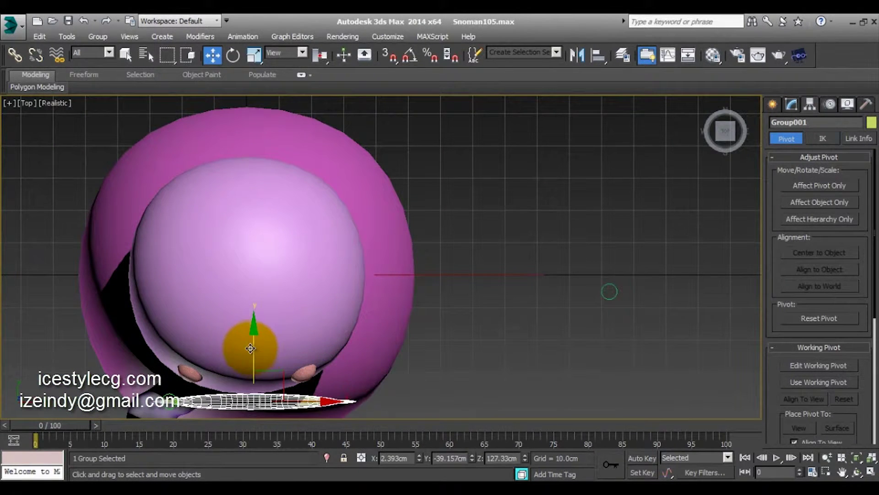
key(f)
Step: Align the mouth group's position to the nose, choosing which position axes to align
key(alt+a)
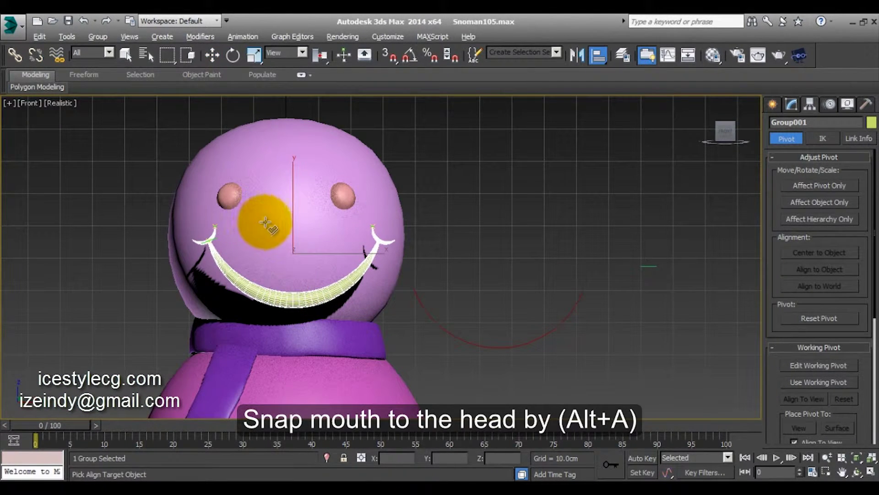
click(265, 224)
click(678, 204)
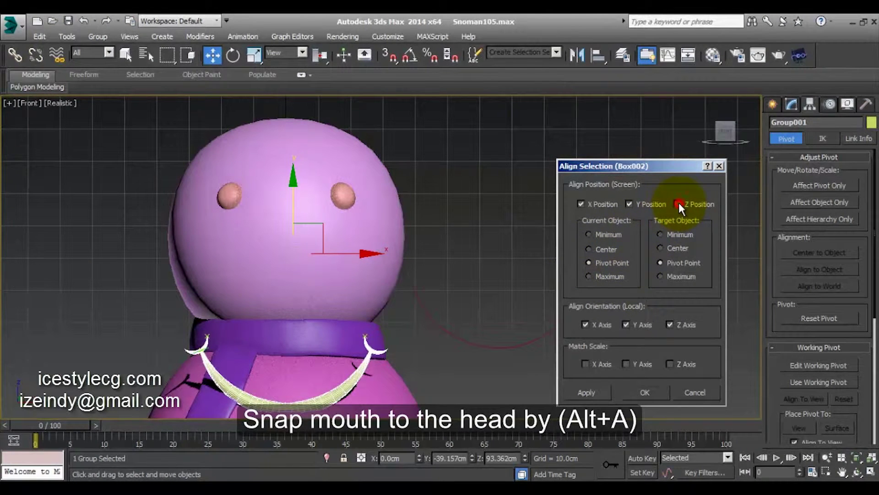
click(630, 204)
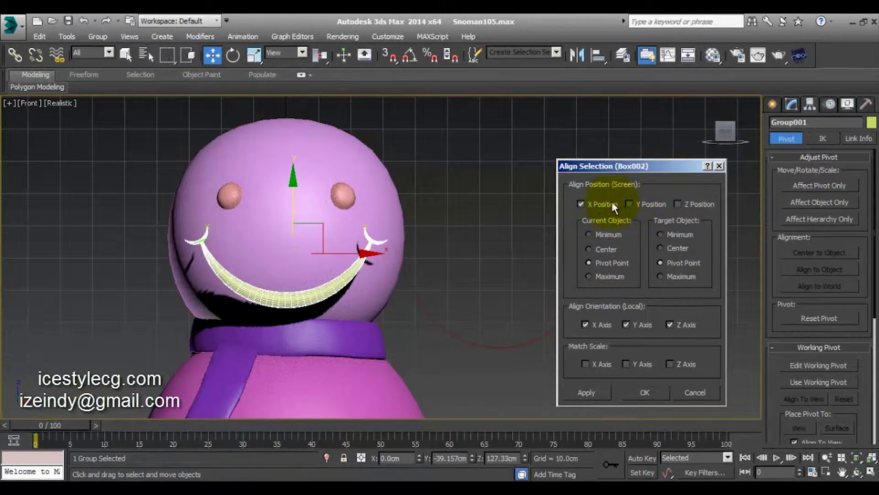
click(629, 204)
click(581, 204)
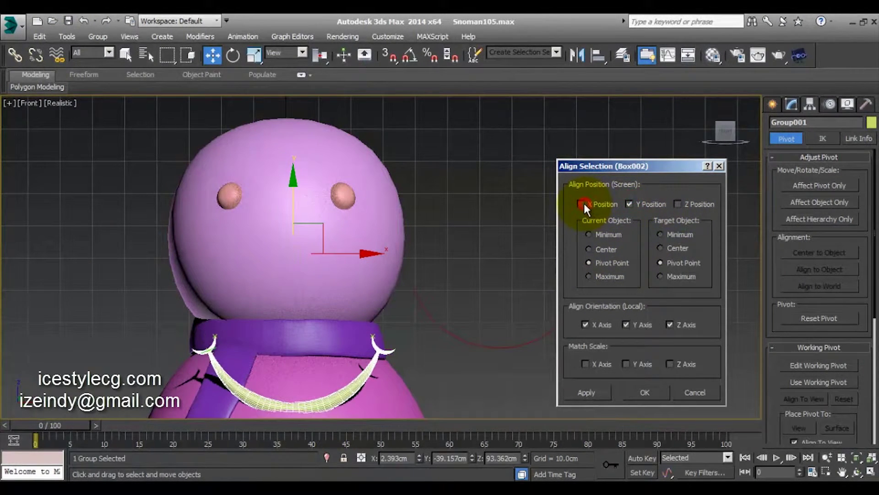
click(678, 204)
click(677, 204)
click(633, 391)
Step: Raise the smile from the scarf onto the face and slide it into place
drag(292, 324, 281, 238)
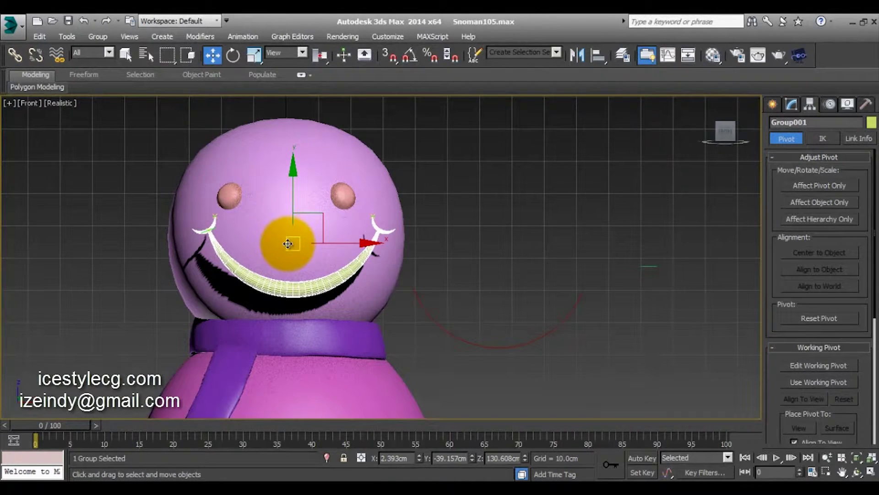
key(p)
key(ctrl+r)
drag(304, 235, 403, 284)
key(ctrl+p)
drag(252, 265, 279, 270)
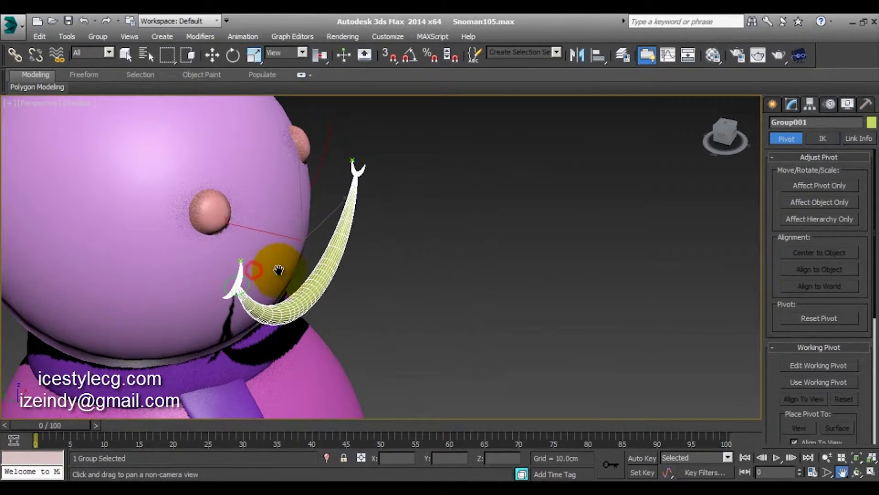
key(w)
mouse_move(245, 235)
mouse_down()
mouse_move(178, 226)
mouse_move(244, 222)
mouse_move(261, 245)
mouse_move(256, 195)
mouse_move(309, 242)
mouse_up()
key(ctrl+r)
key(r)
key(ctrl+r)
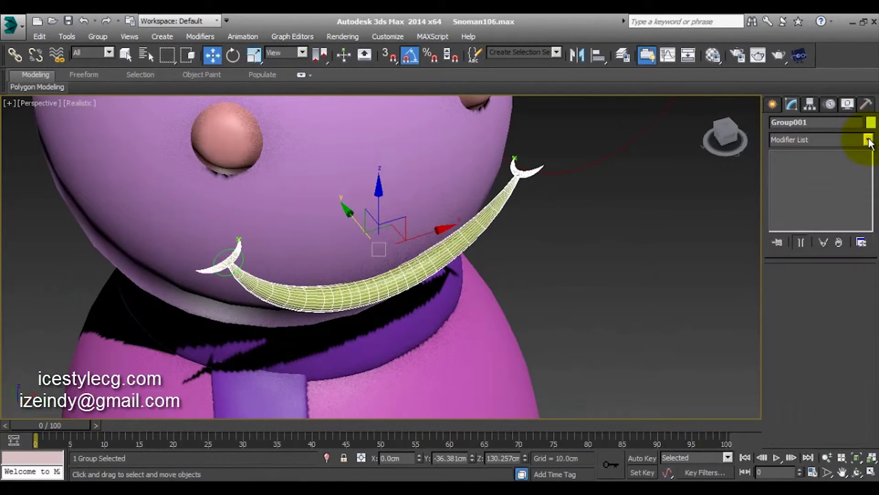
Step: Add a Bend modifier to the mouth group with angle 50 on the X axis
click(868, 138)
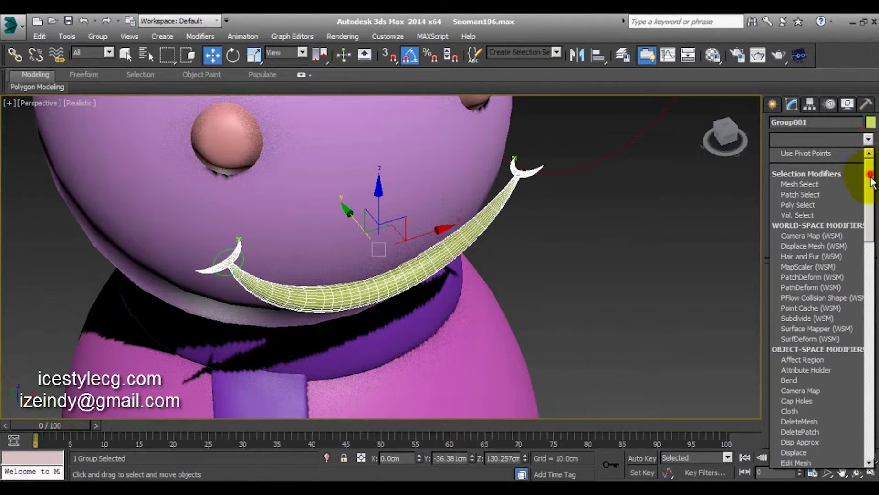
drag(870, 181, 870, 195)
click(799, 340)
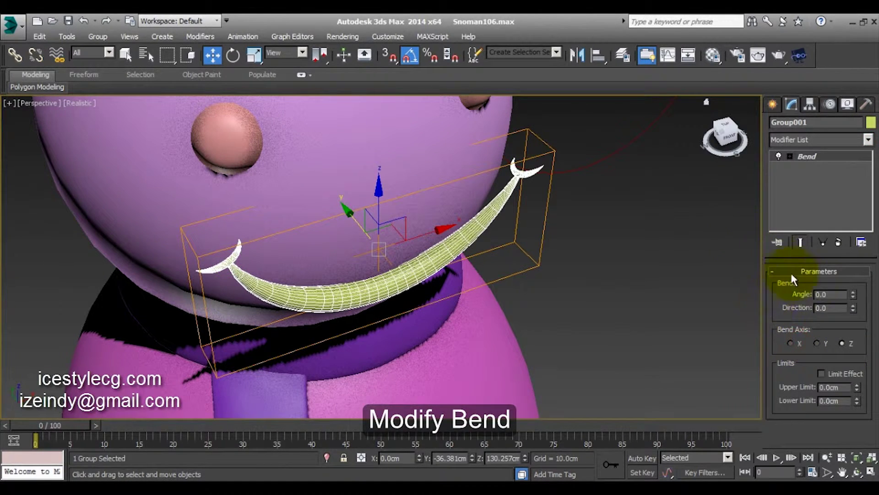
text(5)
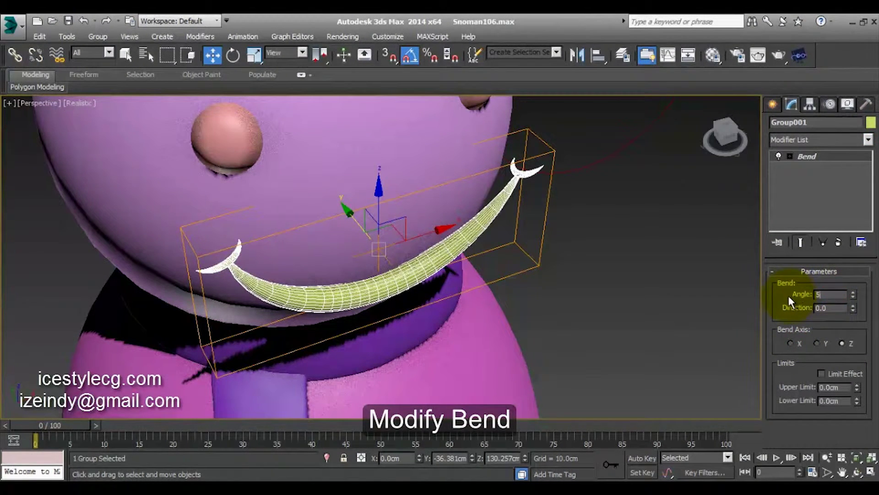
text(0)
key(Return)
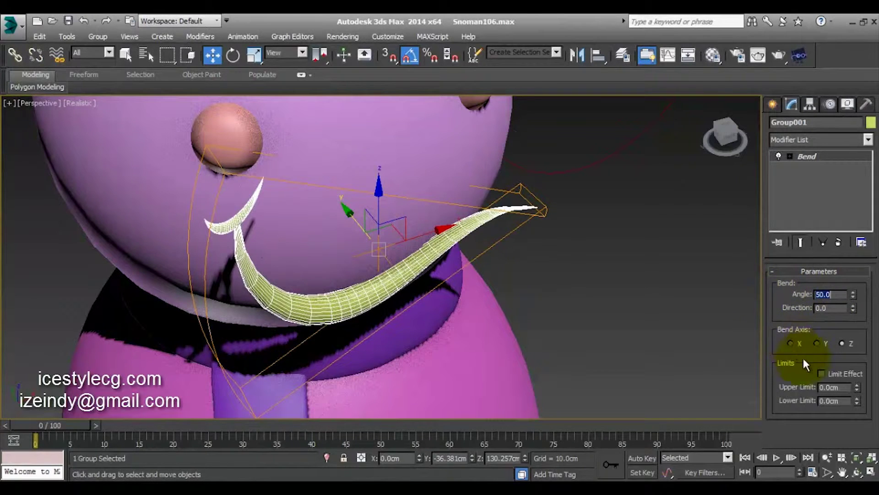
click(816, 343)
click(789, 343)
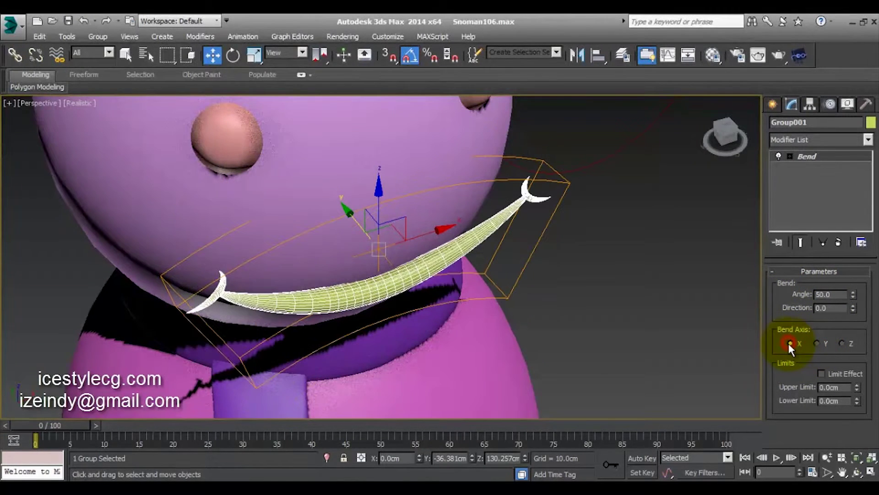
Step: Rotate the Bend gizmo 45 degrees
click(790, 156)
click(809, 166)
click(233, 55)
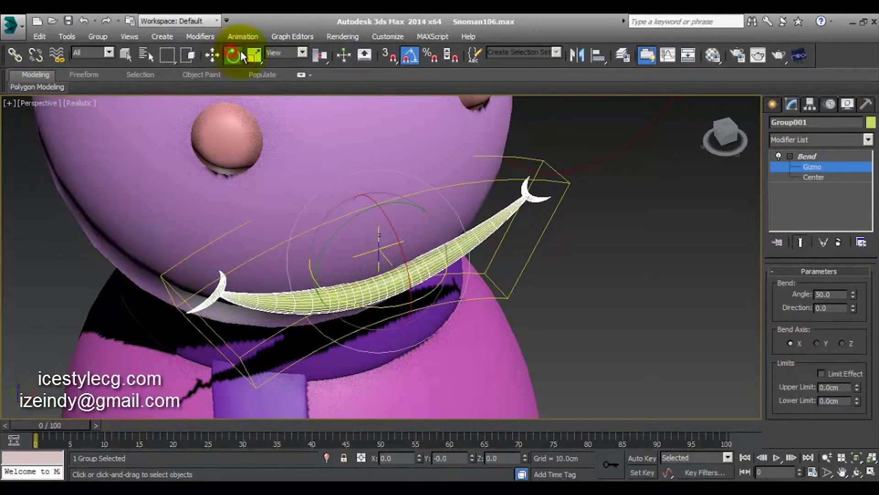
mouse_move(392, 230)
mouse_down()
mouse_move(420, 285)
mouse_move(402, 295)
mouse_up()
key(ctrl+r)
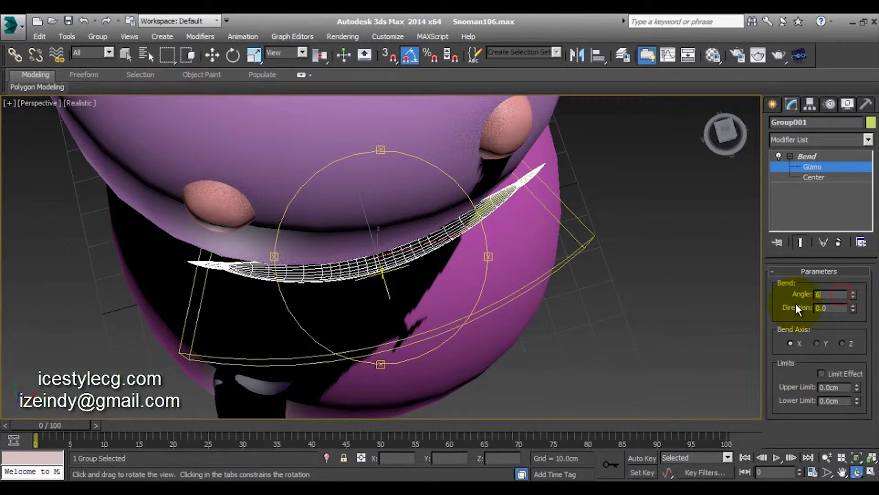
Step: Fine-tune the bend angle through 60 and 70 to a final 72 degrees
text(0)
key(Return)
text(70)
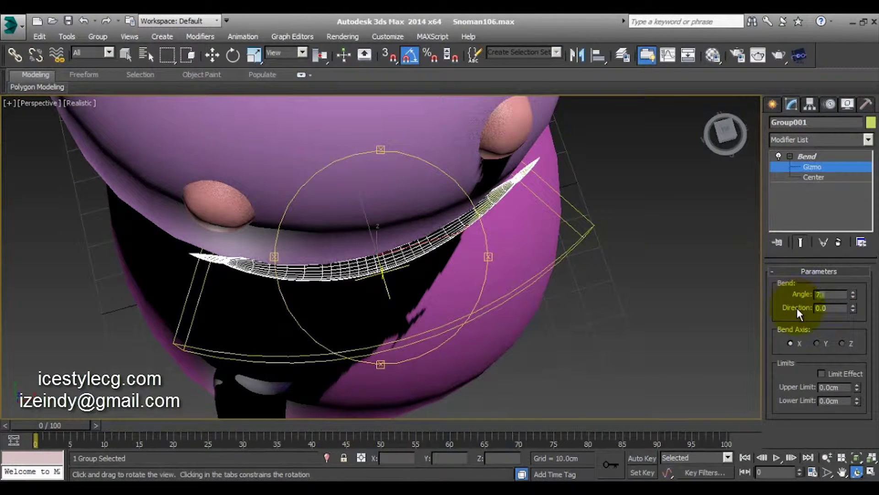
key(Return)
text(7)
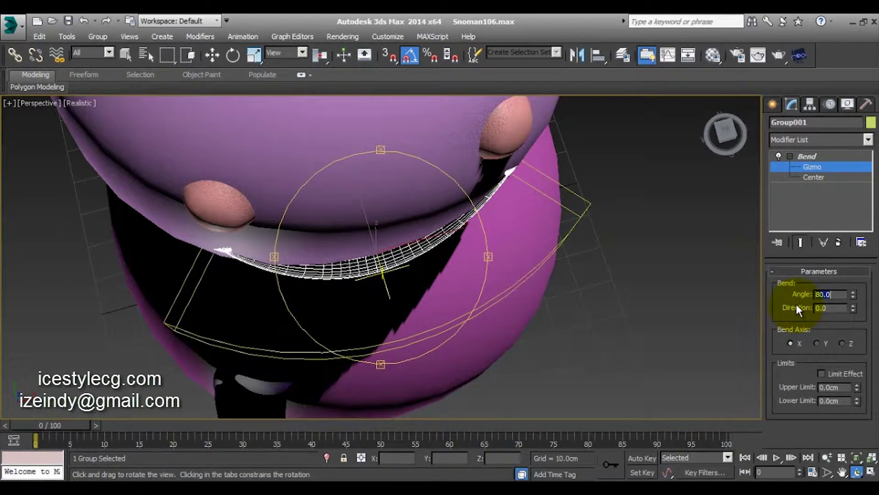
text(5)
key(BackSpace)
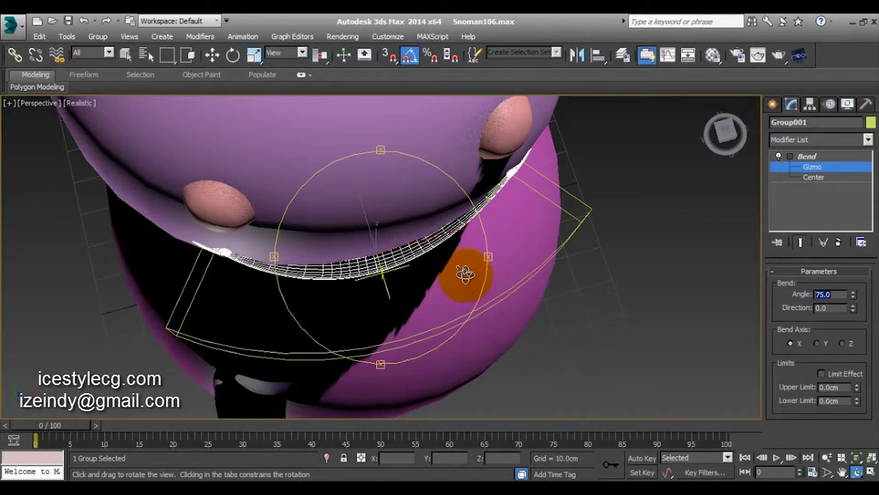
text(0)
key(Return)
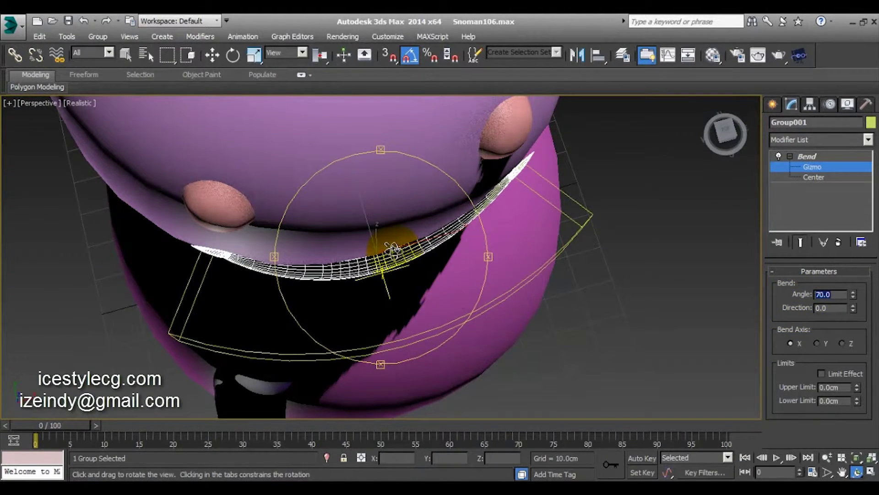
mouse_move(392, 248)
mouse_down()
mouse_move(381, 205)
mouse_move(304, 167)
mouse_move(265, 161)
mouse_move(325, 147)
mouse_move(451, 141)
mouse_move(471, 160)
mouse_move(479, 157)
mouse_move(443, 141)
mouse_move(444, 196)
mouse_up()
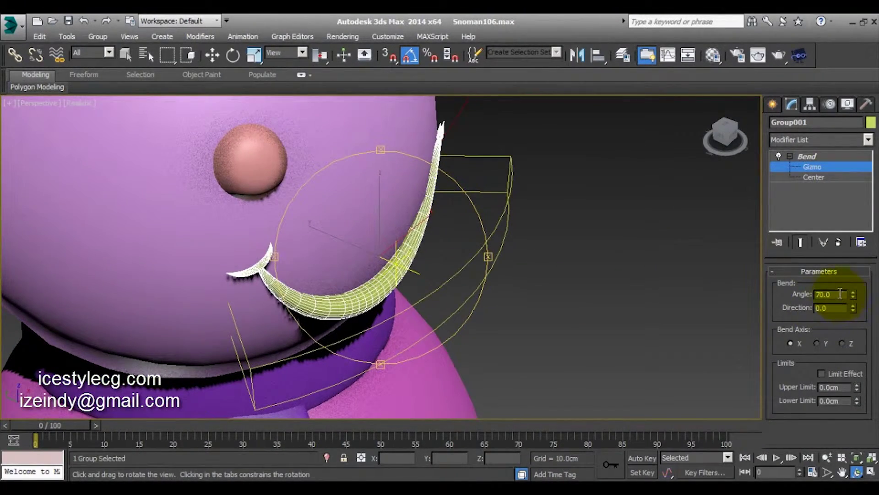
text(72)
key(Return)
mouse_move(441, 255)
mouse_down()
mouse_move(366, 230)
mouse_move(389, 158)
mouse_move(350, 161)
mouse_move(211, 246)
mouse_move(164, 235)
mouse_move(188, 216)
mouse_move(340, 205)
mouse_move(379, 216)
mouse_move(660, 206)
mouse_up()
mouse_move(387, 230)
mouse_down()
mouse_move(384, 221)
mouse_move(325, 234)
mouse_move(320, 220)
mouse_move(369, 238)
mouse_move(408, 267)
mouse_up()
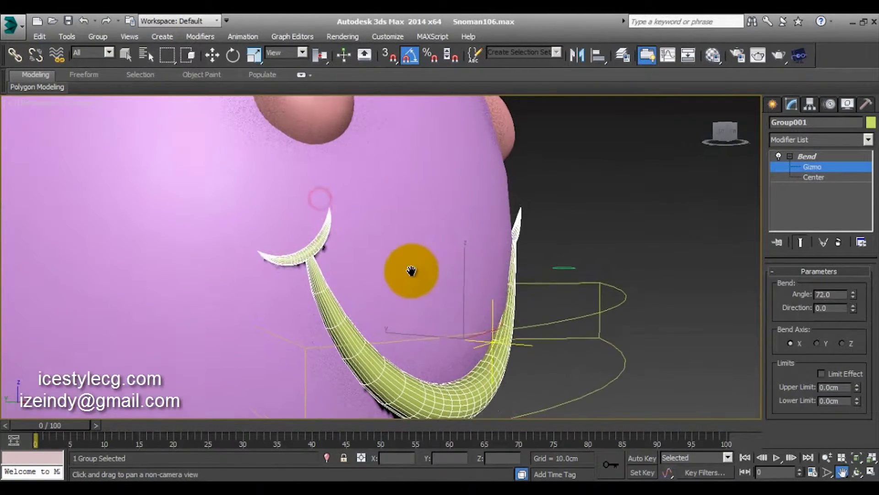
middle_drag(408, 267, 312, 256)
Step: Leave the gizmo level for the whole Bend and reselect the mouth group
key(e)
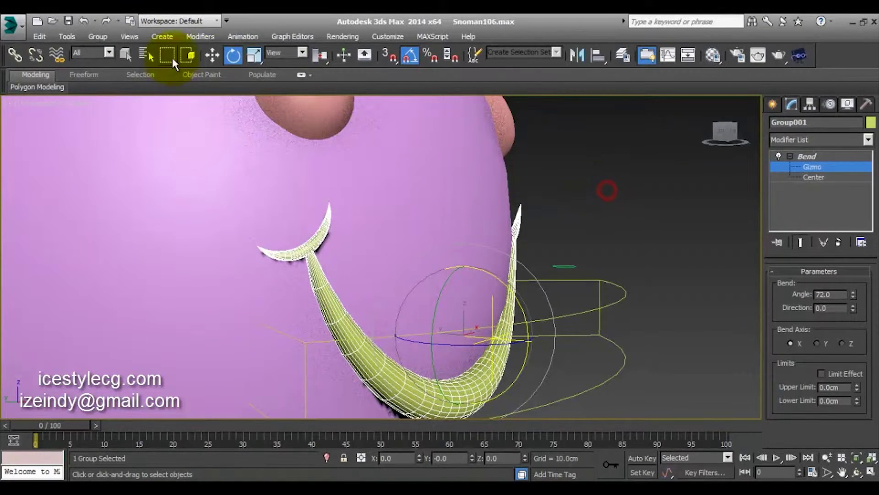
key(w)
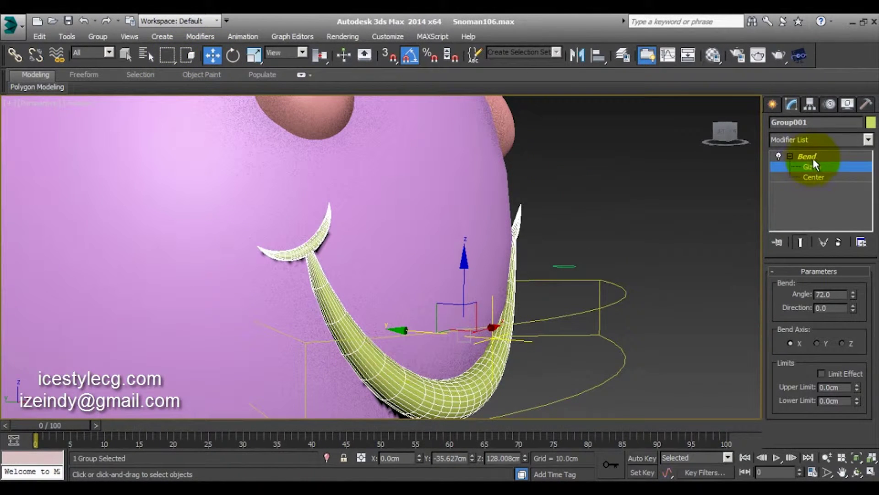
click(807, 156)
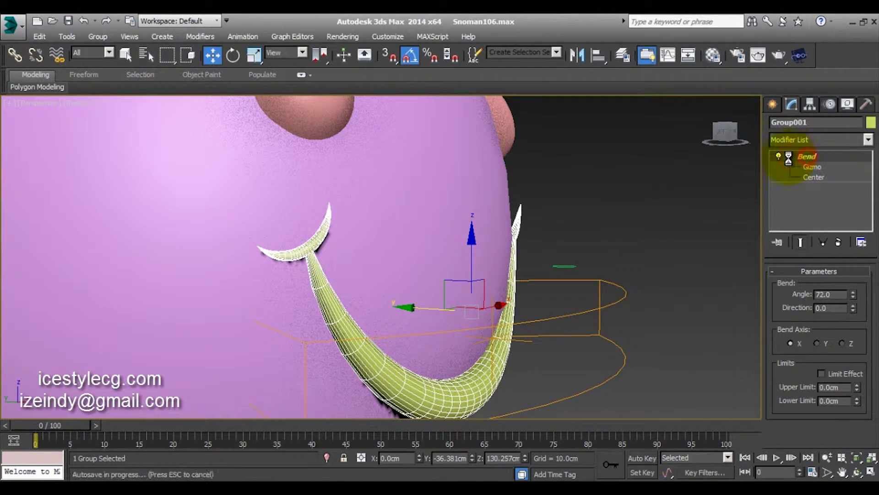
click(561, 229)
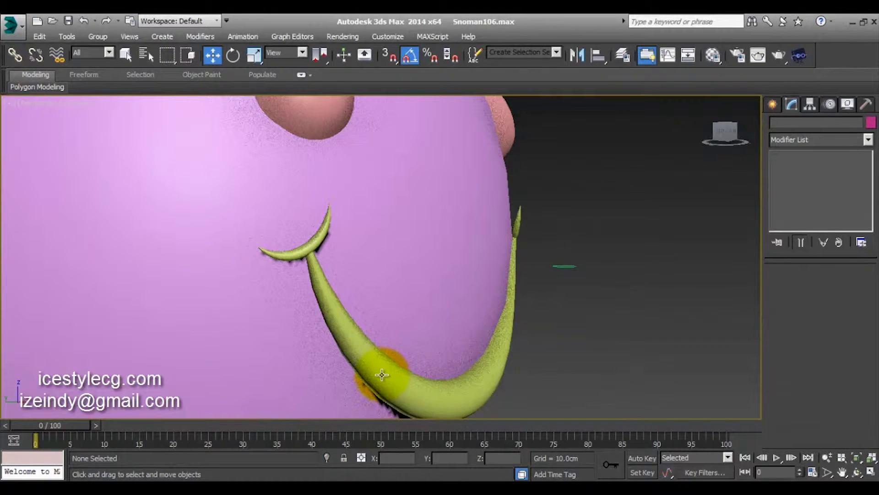
click(382, 375)
Step: Open the mouth group, select the left curled end piece and center its pivot
click(97, 37)
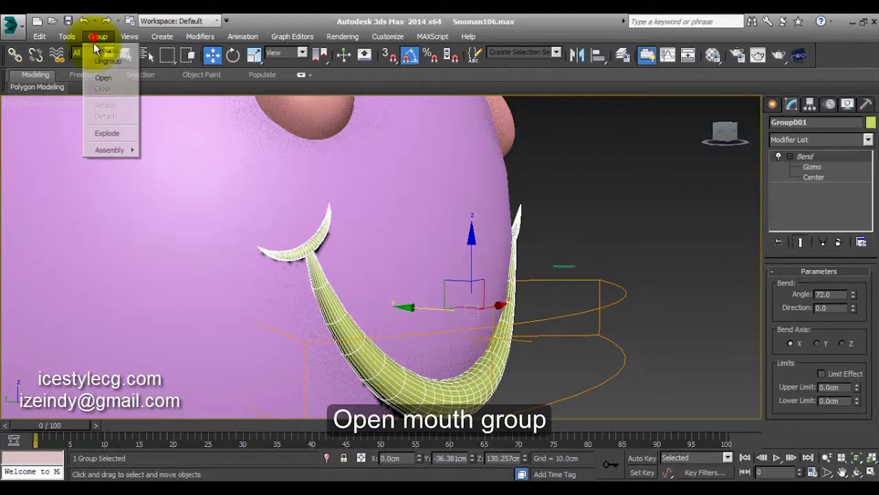
click(97, 74)
click(302, 253)
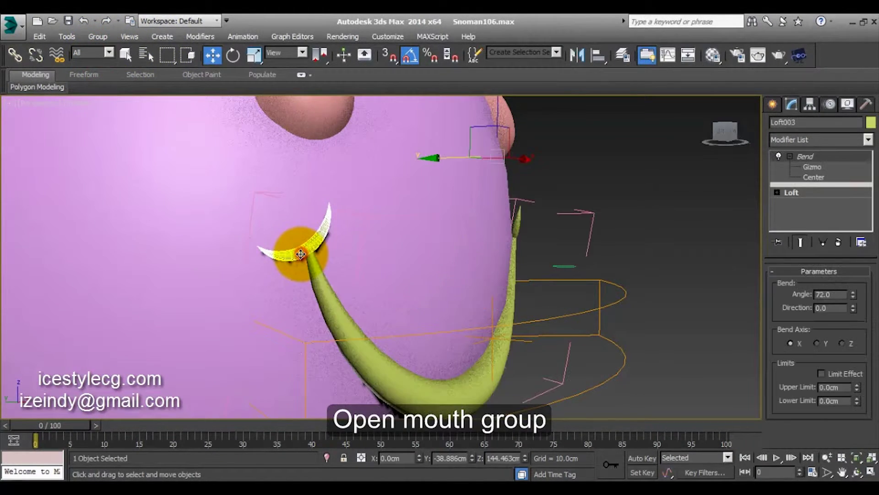
click(809, 106)
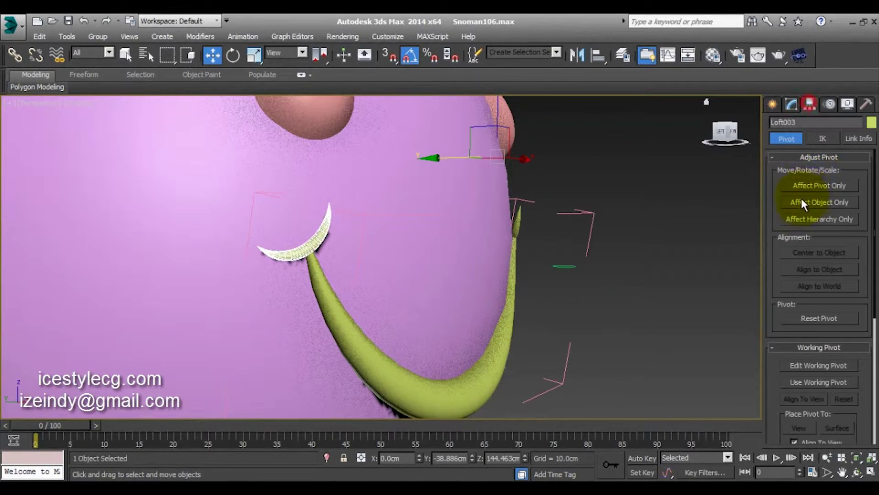
click(809, 185)
click(810, 251)
click(805, 186)
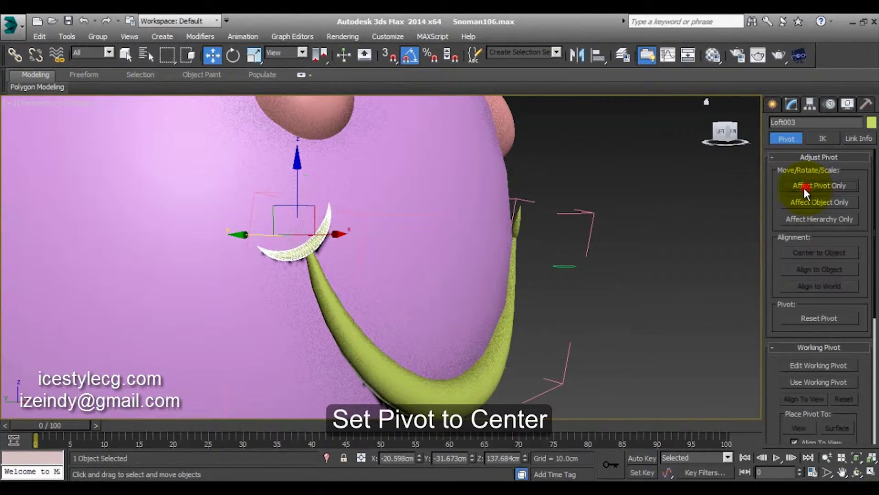
Step: Tilt the end piece about 10 degrees around its local axes
click(234, 55)
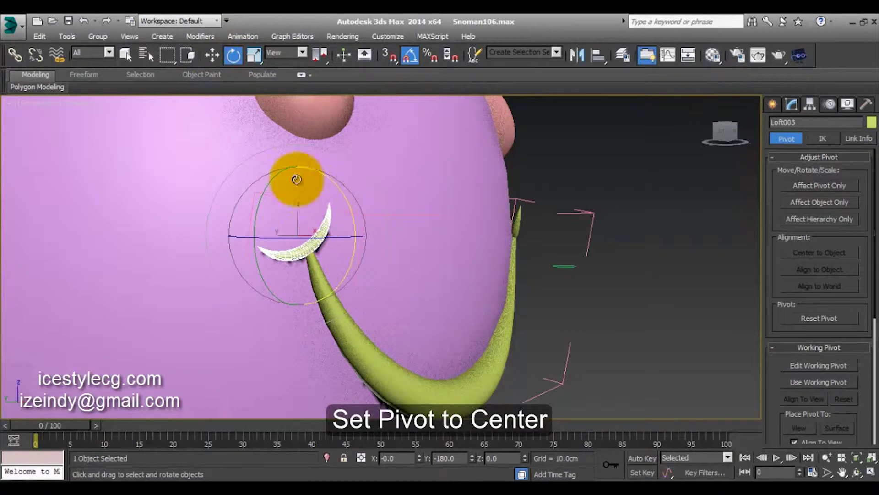
click(302, 52)
click(287, 97)
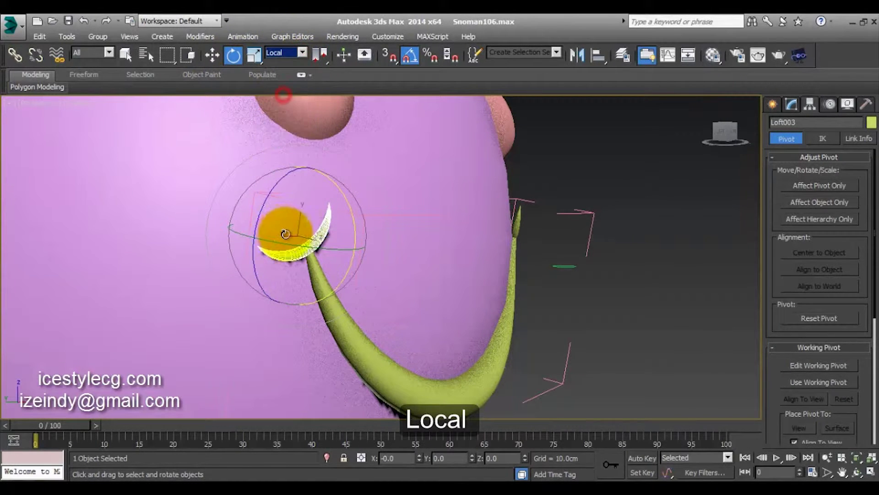
drag(279, 236, 339, 283)
Step: Nudge the white smile tip slightly so it sits against the head
key(ctrl+r)
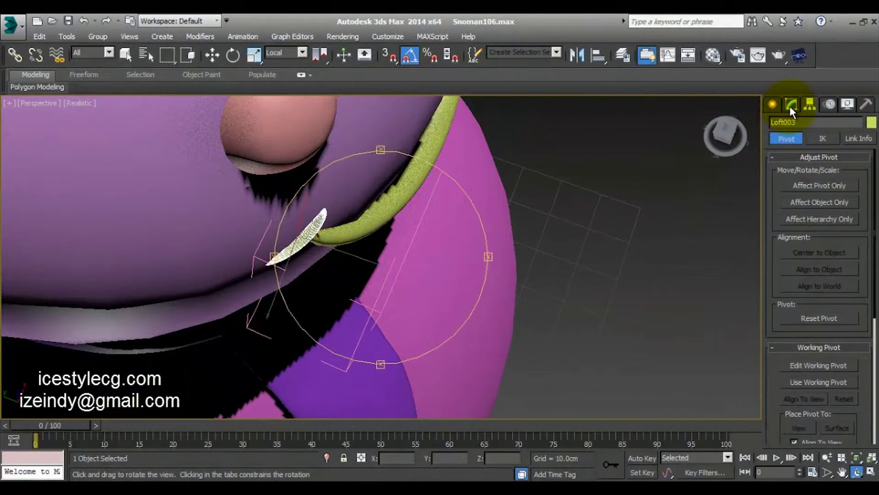
click(790, 104)
mouse_move(418, 231)
mouse_down()
mouse_move(334, 231)
mouse_move(209, 198)
mouse_move(269, 249)
mouse_move(252, 248)
mouse_up()
key(e)
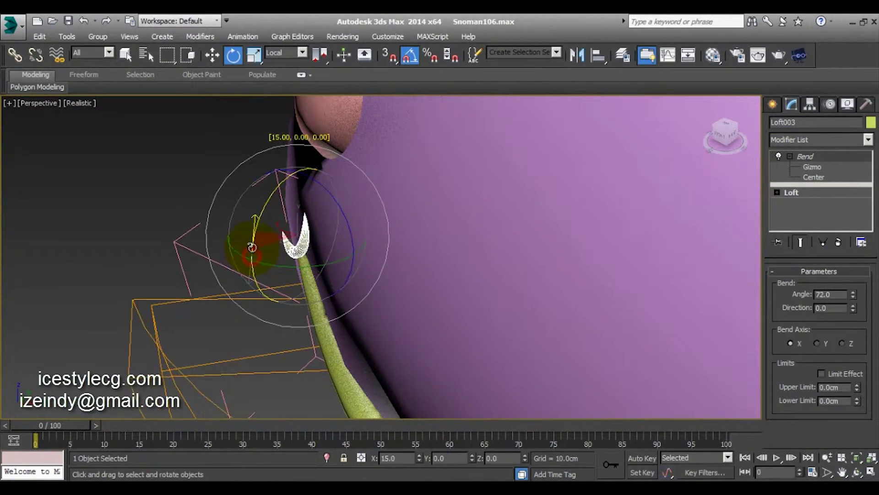
alt+middle_drag(299, 276, 525, 216)
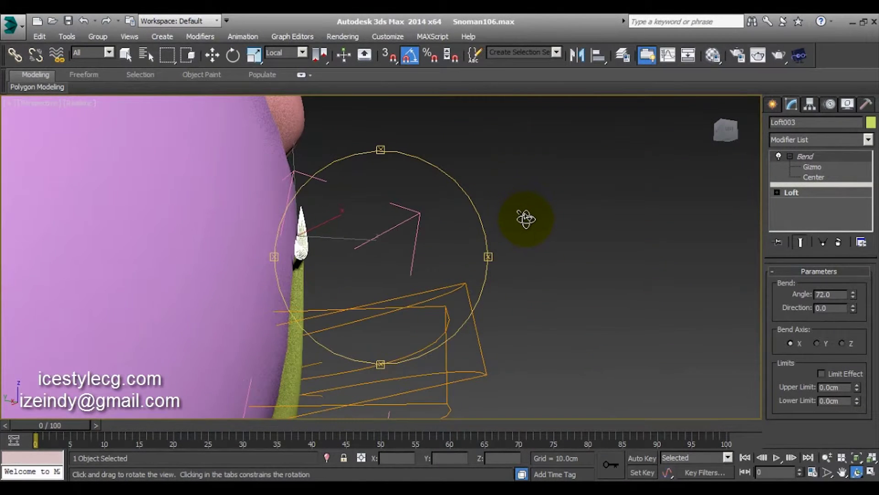
key(w)
drag(249, 230, 250, 228)
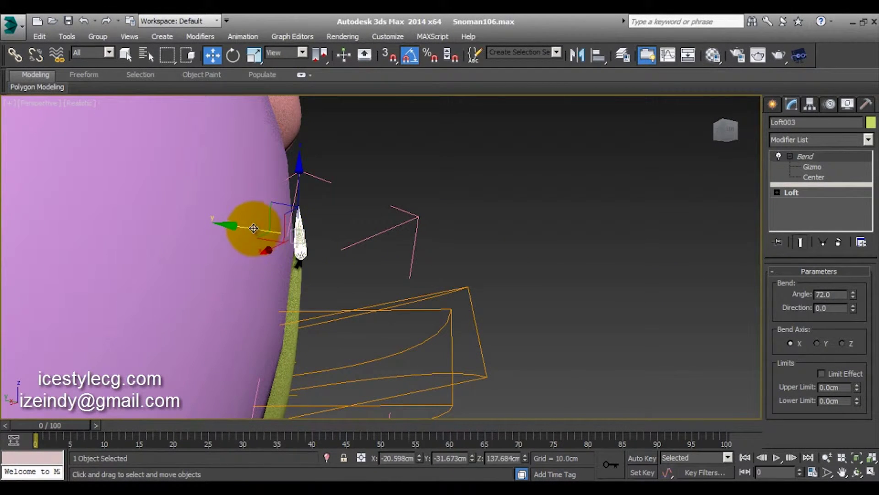
mouse_move(256, 244)
alt+middle_down()
mouse_move(290, 249)
mouse_move(285, 232)
mouse_move(244, 212)
mouse_move(259, 188)
mouse_move(284, 255)
mouse_move(245, 268)
mouse_move(321, 141)
alt+middle_up()
mouse_move(422, 252)
middle_down()
mouse_move(360, 257)
mouse_move(424, 246)
mouse_move(399, 286)
middle_up()
scroll(383, 244, up, 3)
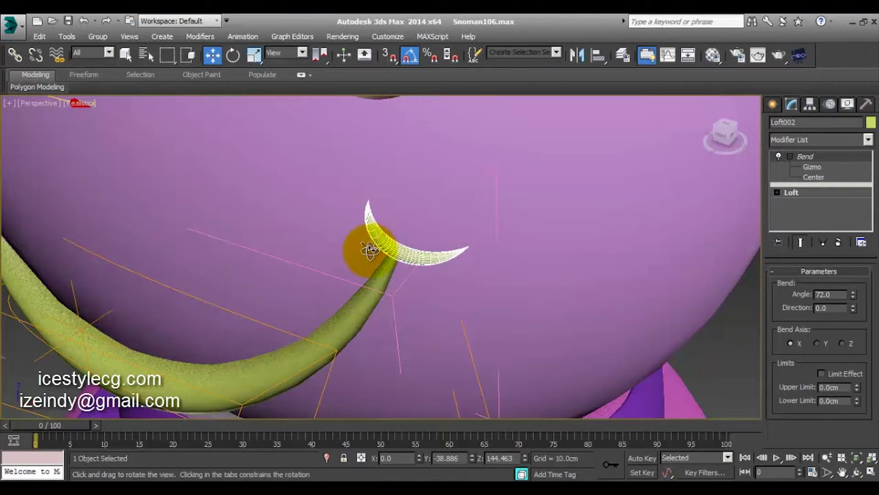
Step: Tilt the right crescent -10 degrees on X and 10 degrees on Y using Affect Pivot Only
key(ctrl+r)
click(810, 103)
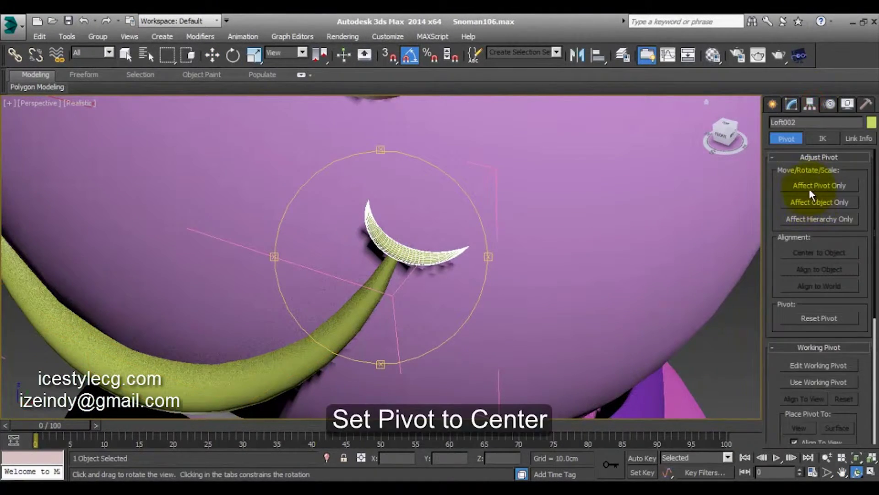
click(808, 185)
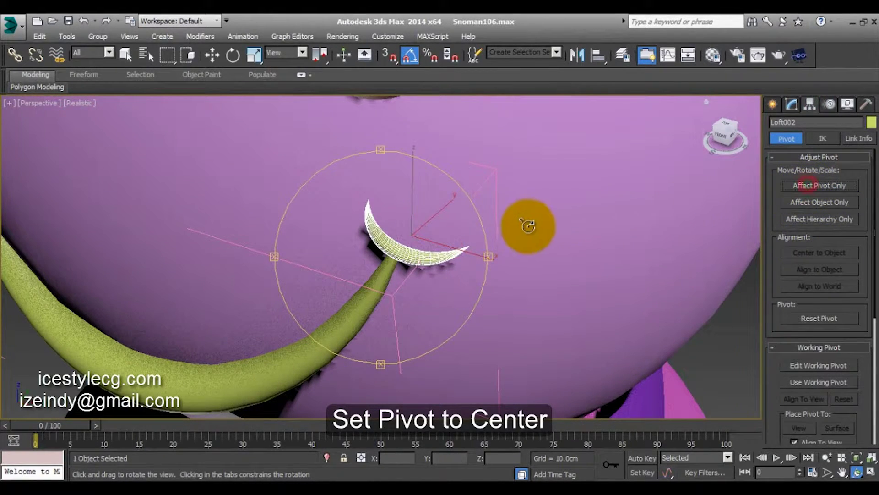
mouse_move(403, 247)
mouse_down()
mouse_move(304, 196)
mouse_move(359, 281)
mouse_move(387, 280)
mouse_move(403, 295)
mouse_up()
key(e)
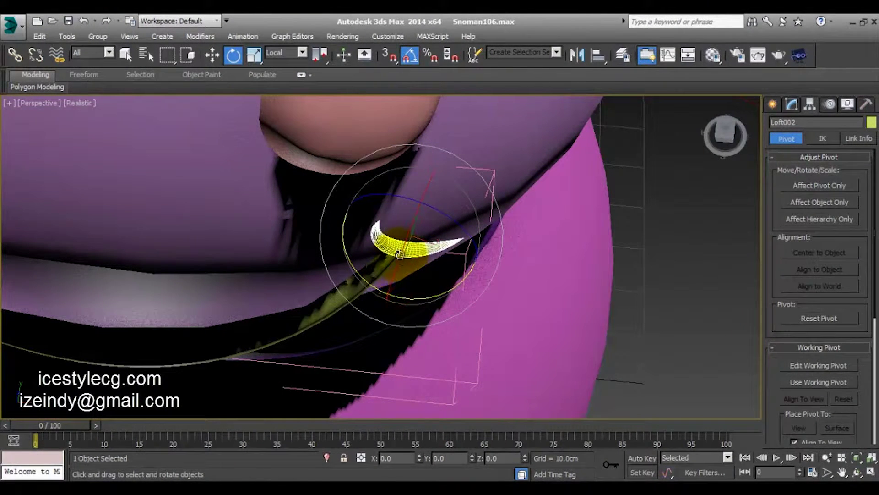
drag(401, 253, 405, 247)
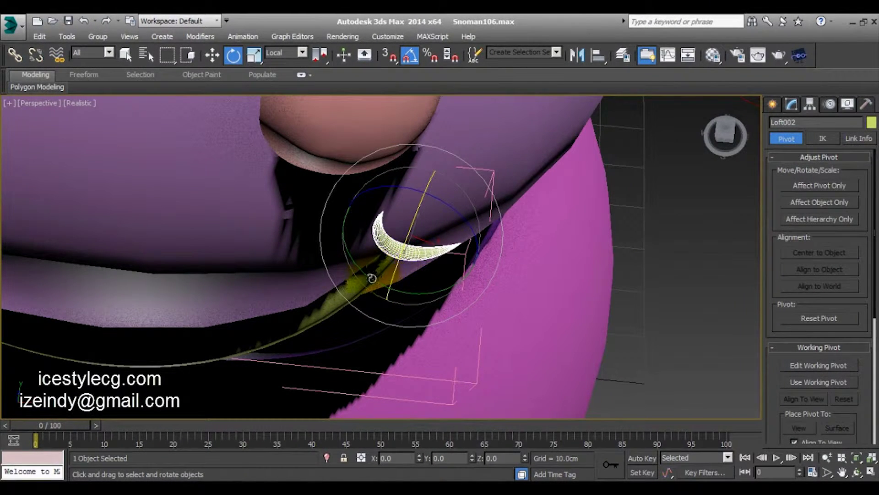
drag(372, 278, 459, 239)
Step: Zoom out and orbit around the head to check the crescent's fit
key(ctrl+r)
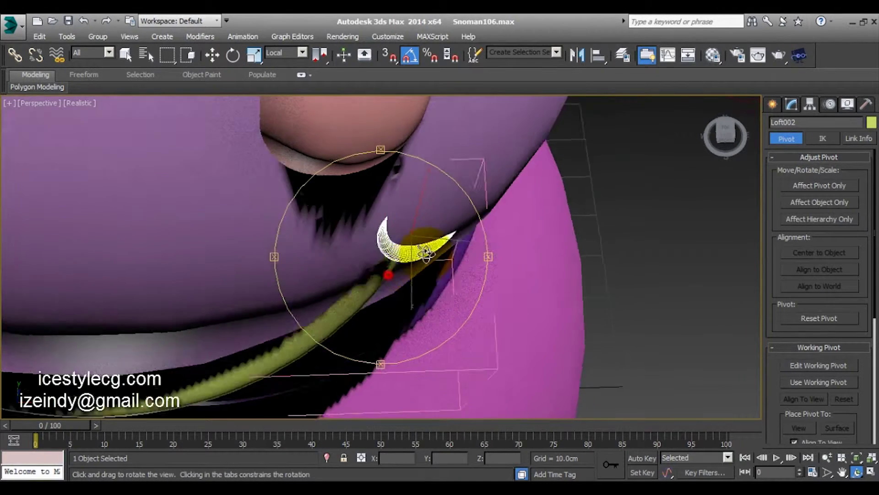
key(w)
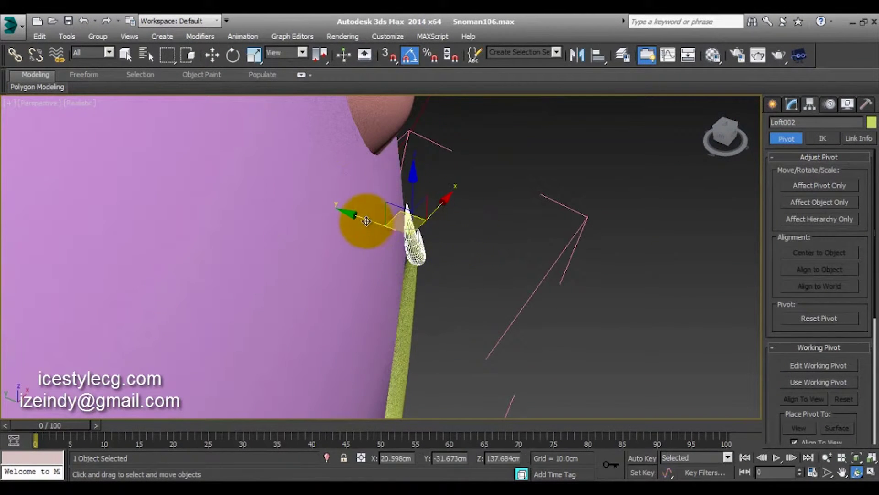
key(ctrl+r)
scroll(359, 223, down, 3)
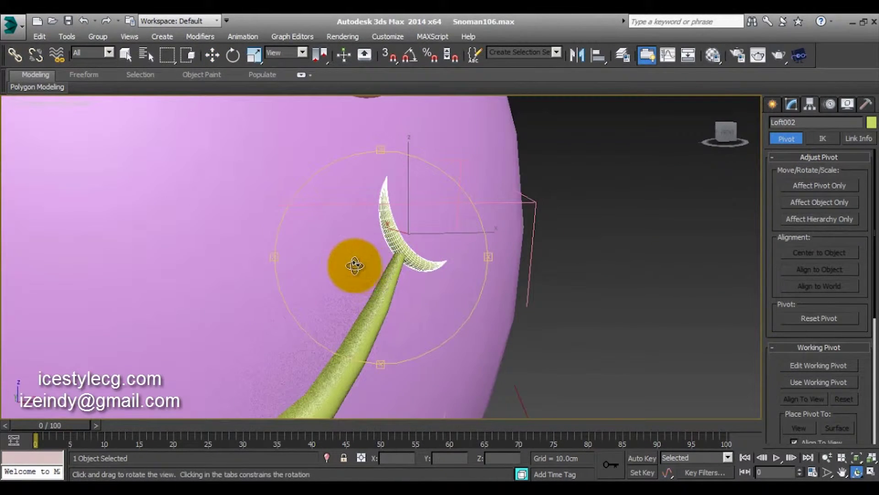
scroll(334, 258, down, 3)
scroll(346, 259, down, 3)
drag(380, 262, 598, 167)
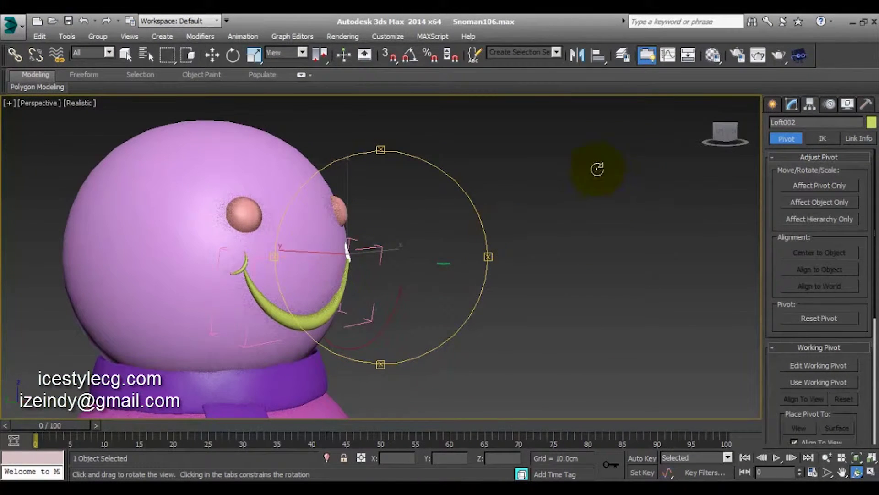
Step: Close the smile group and clear the selection
key(w)
click(98, 36)
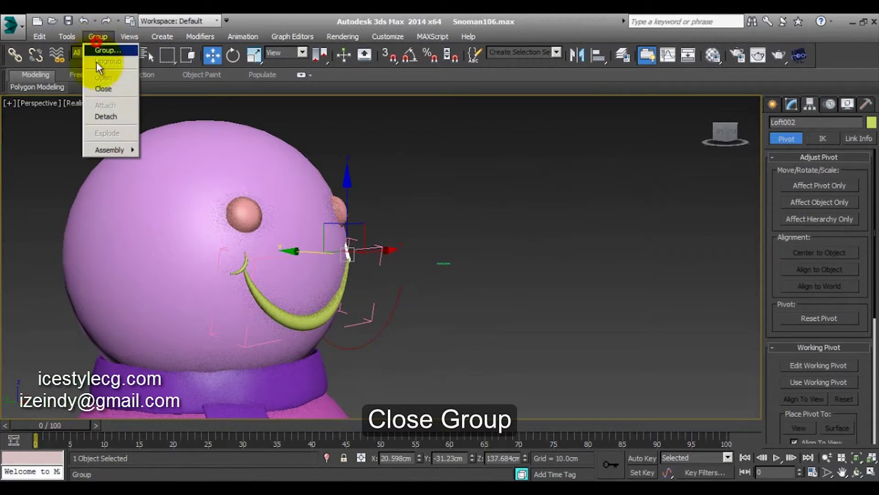
click(97, 87)
click(439, 288)
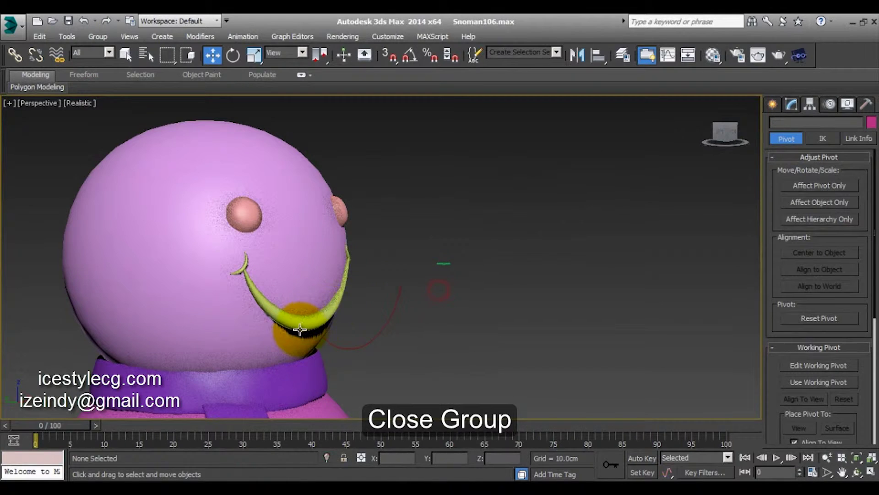
alt+middle_drag(372, 279, 347, 275)
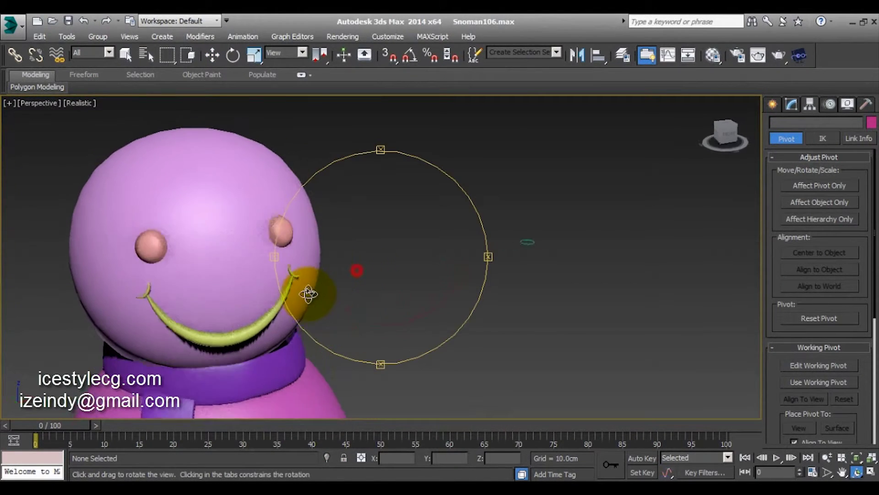
key(w)
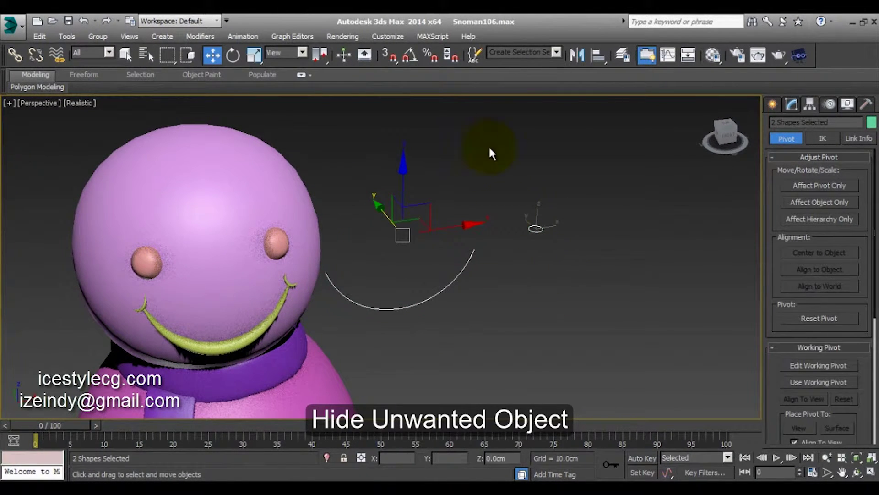
Step: Put the selected leftover curves on a new layer named 'hide', hidden and frozen
click(623, 68)
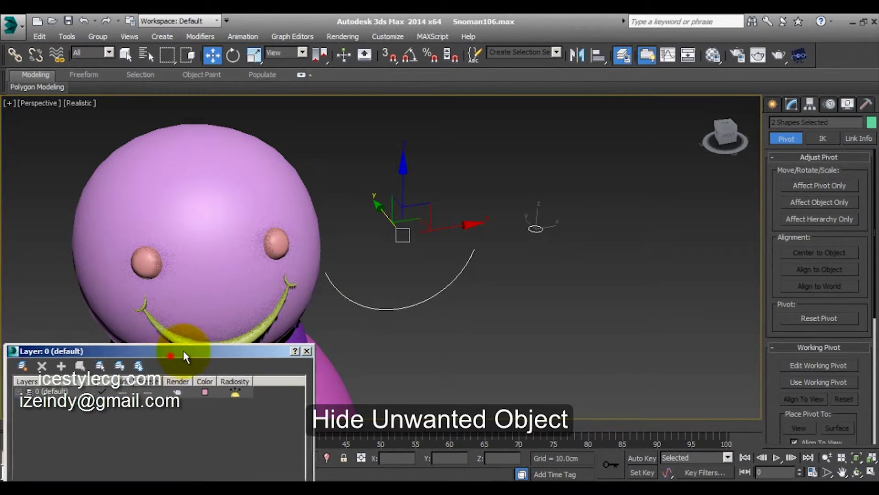
drag(183, 350, 465, 265)
click(314, 276)
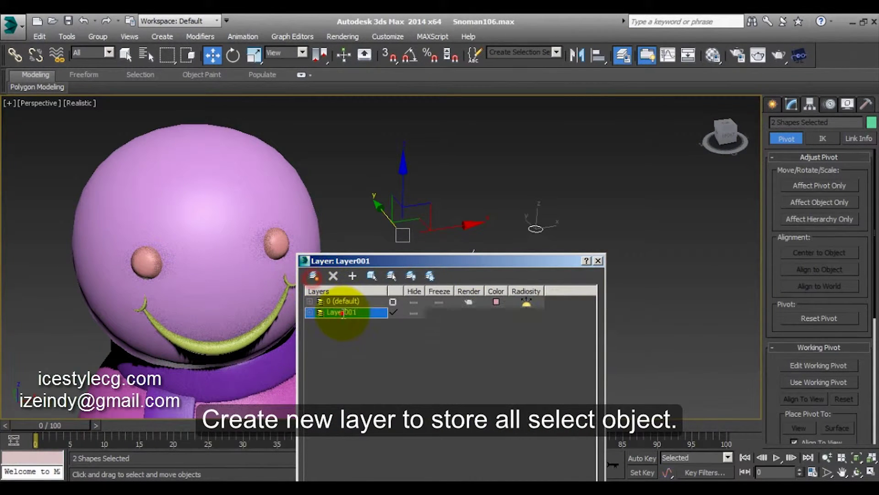
text(hide)
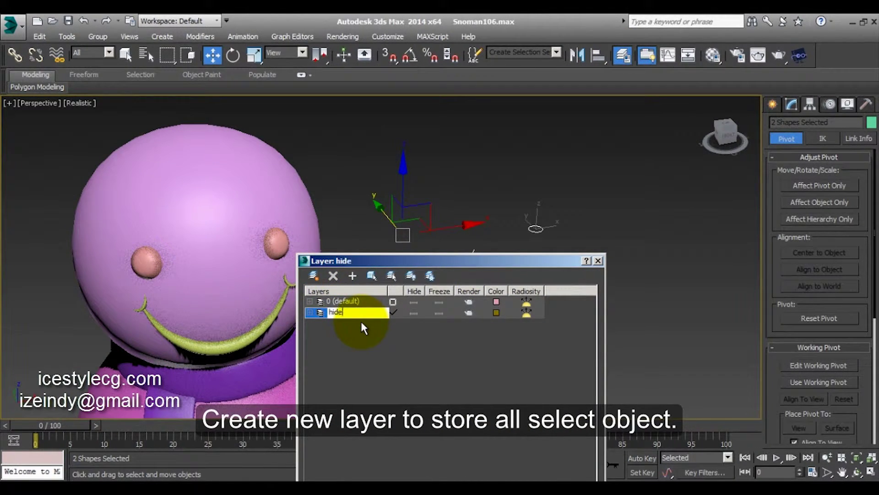
key(Return)
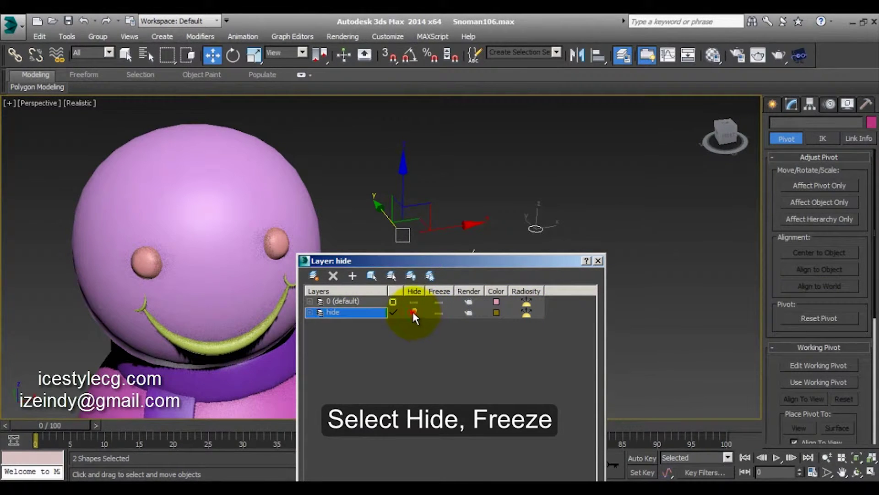
click(414, 313)
click(393, 302)
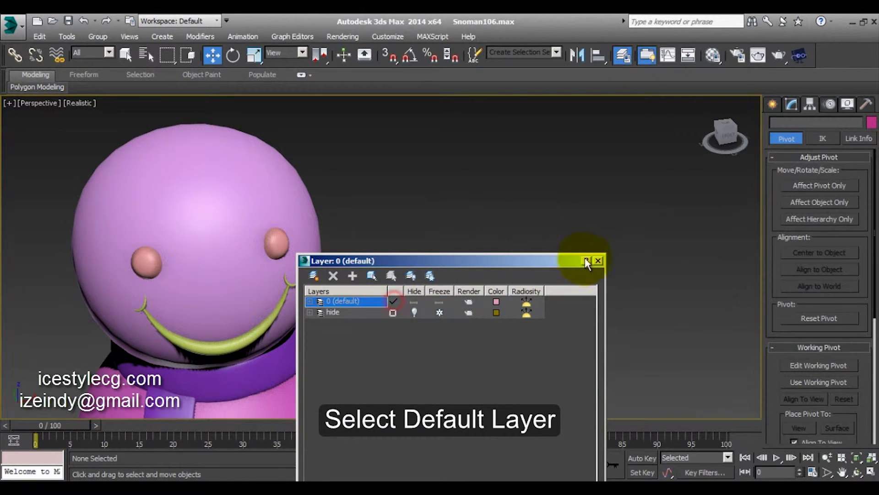
click(597, 261)
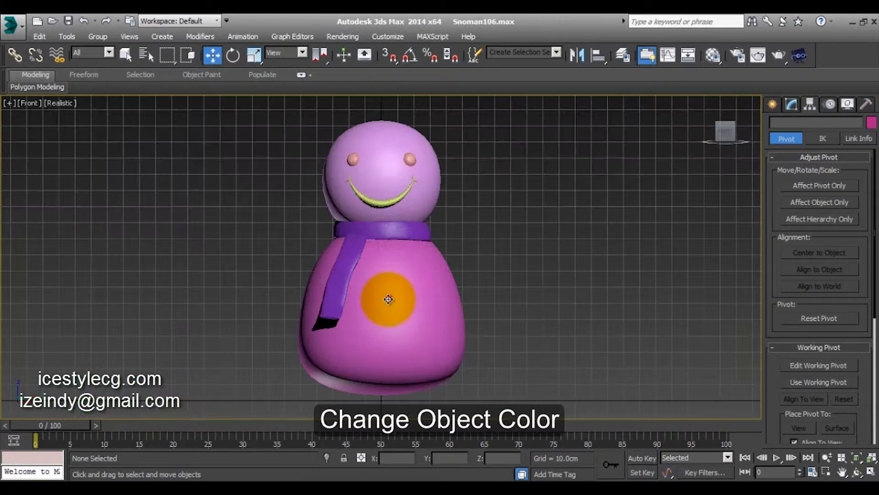
Step: Set the snowman's body and head object colour to white
click(388, 299)
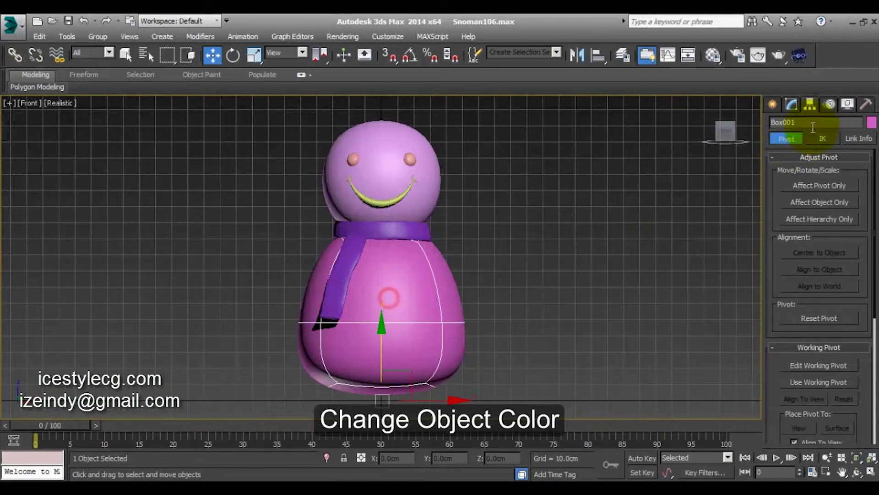
click(871, 122)
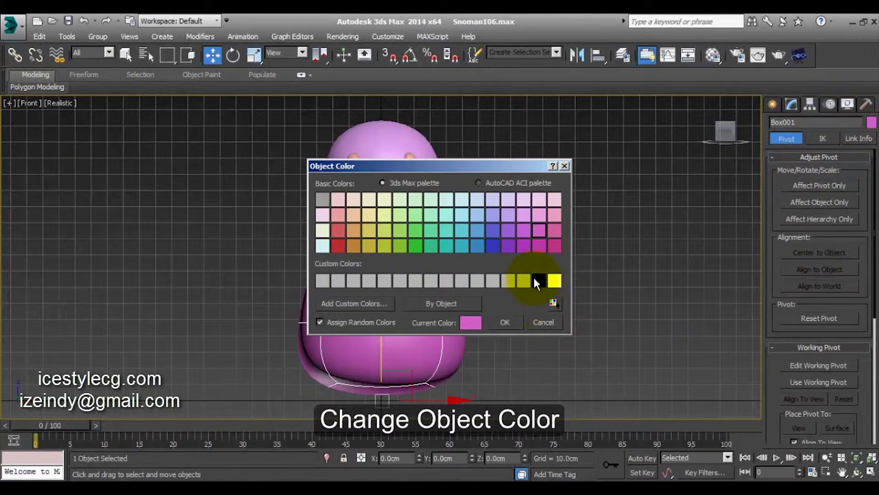
click(505, 323)
click(524, 246)
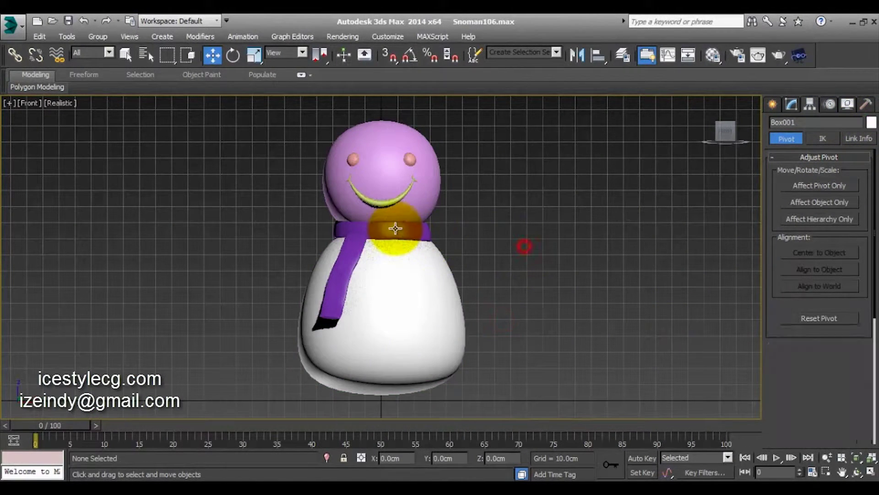
click(426, 189)
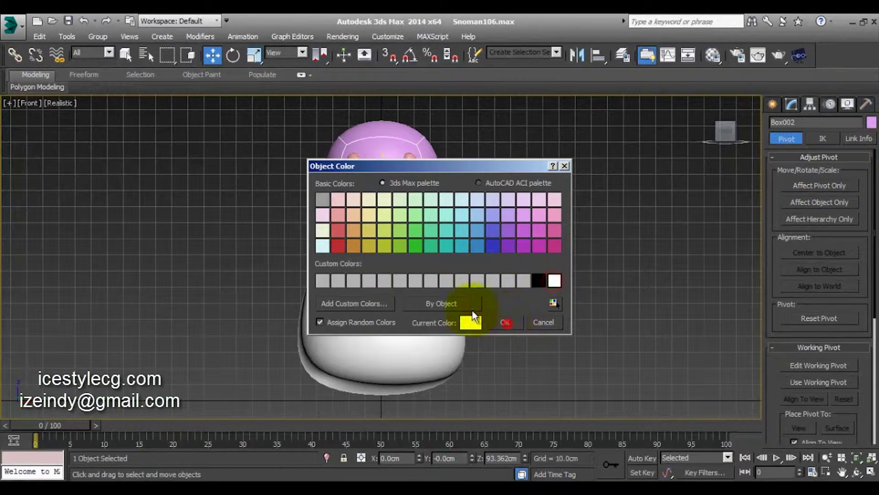
click(505, 323)
click(506, 273)
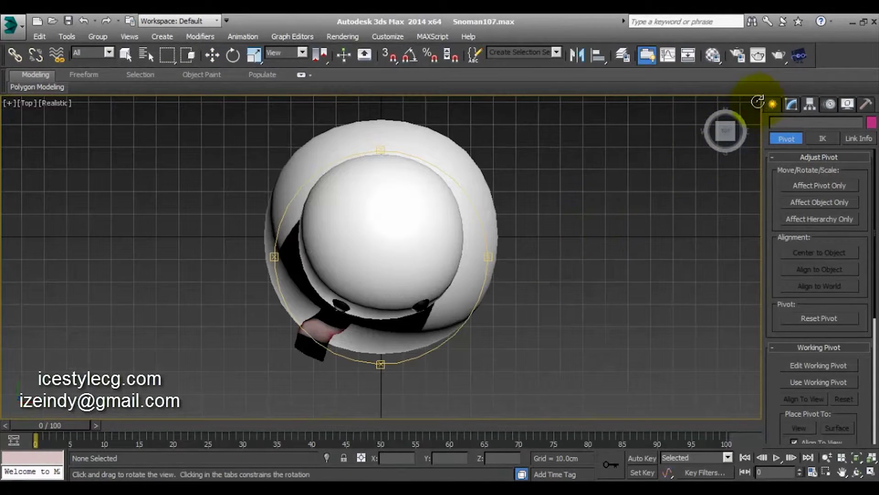
click(772, 103)
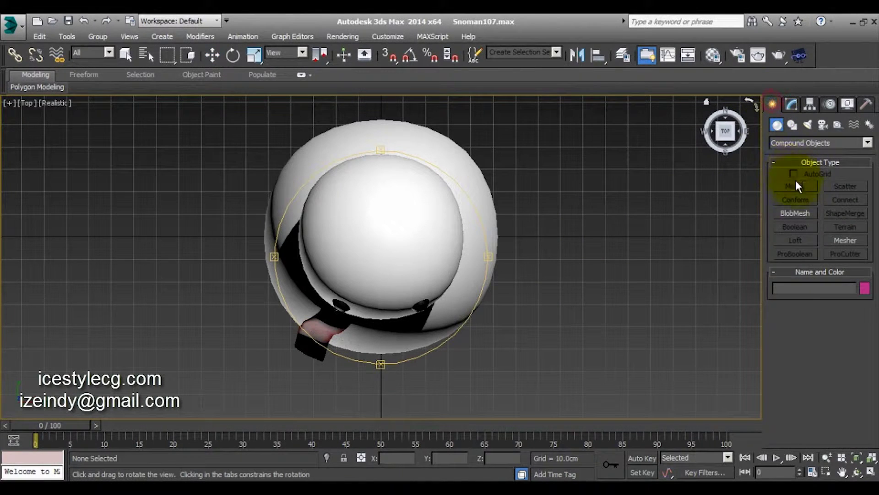
Step: Create a standard-primitive cylinder beside the snowman's head for the hat
click(793, 125)
click(784, 138)
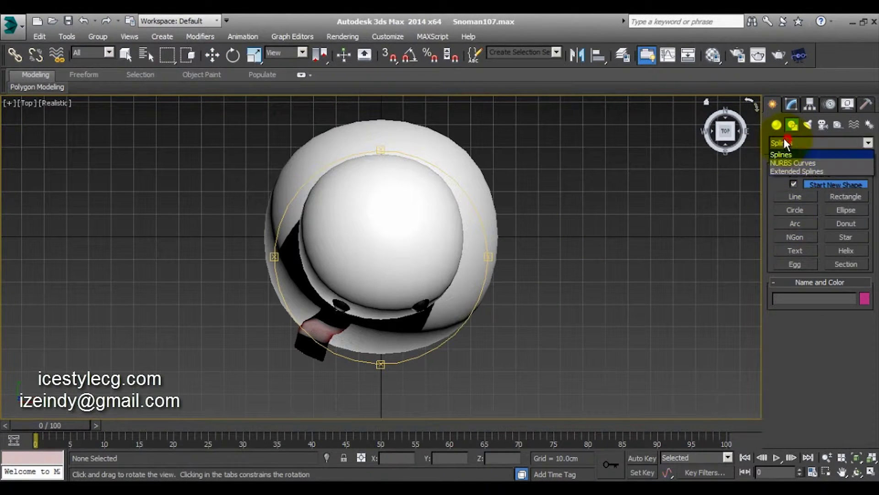
click(794, 143)
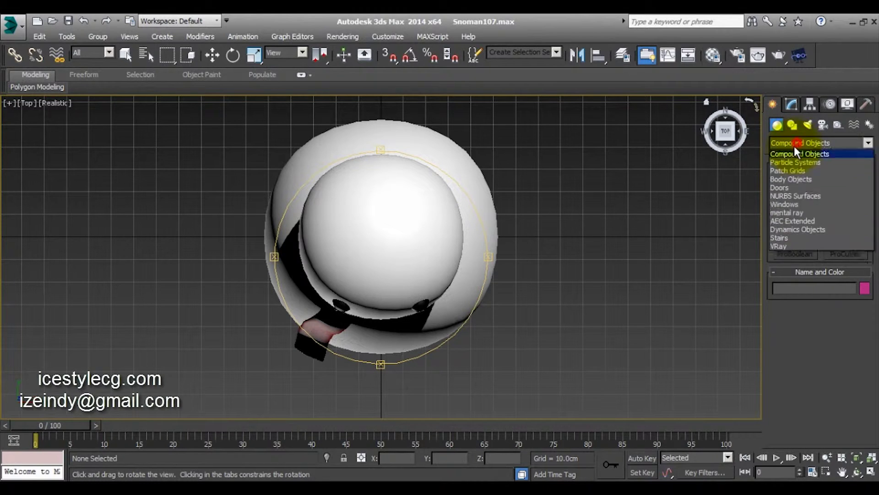
click(795, 212)
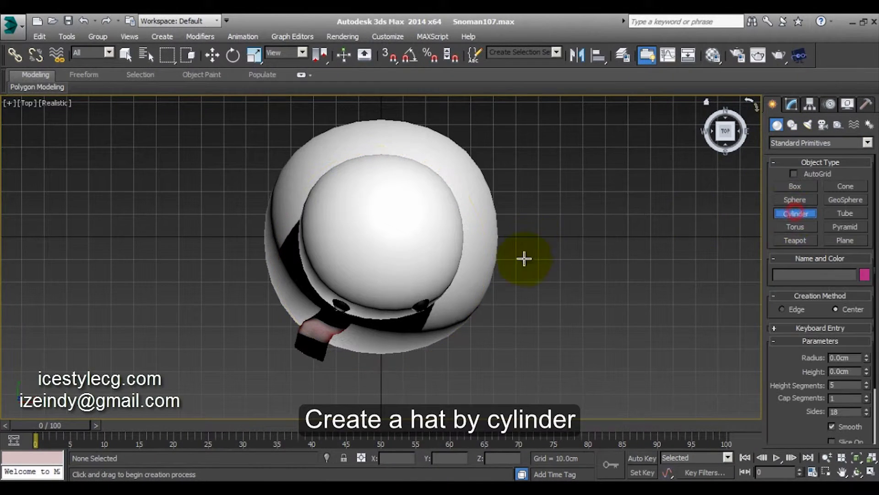
drag(514, 210, 569, 287)
Step: Centre the cylinder at X and Y zero and raise it onto the snowman's head
key(w)
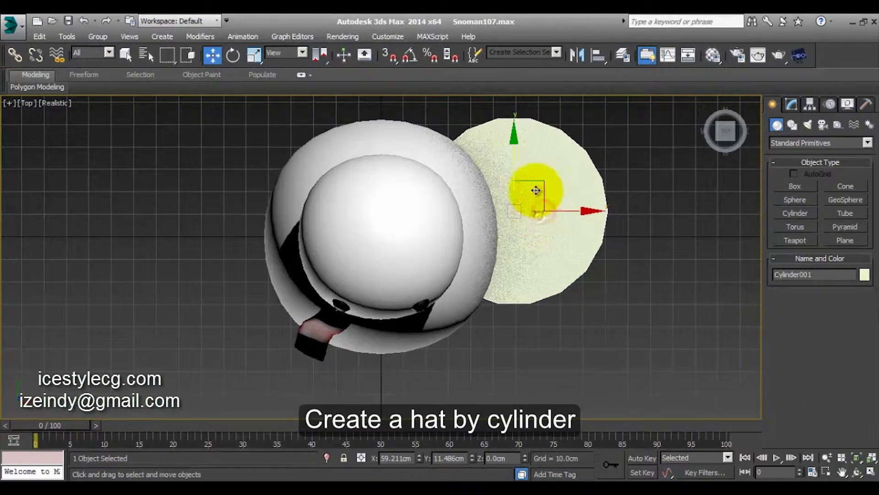
drag(530, 190, 558, 222)
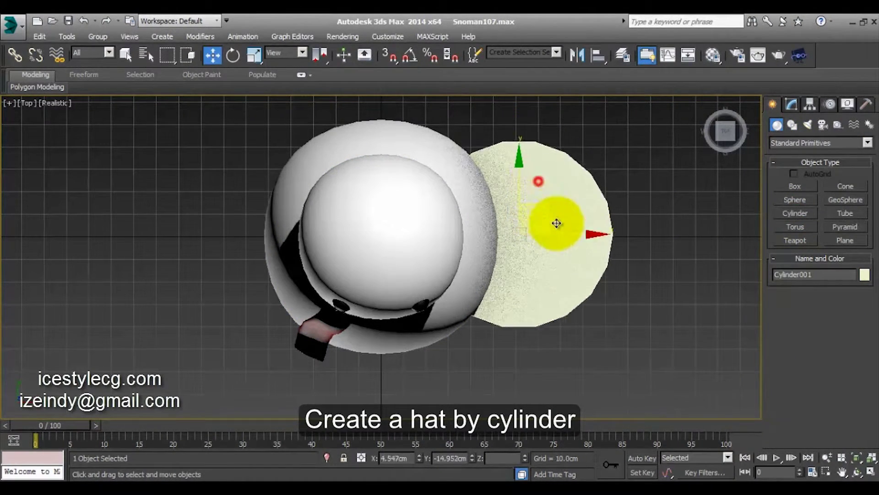
right_click(419, 458)
right_click(472, 458)
key(f)
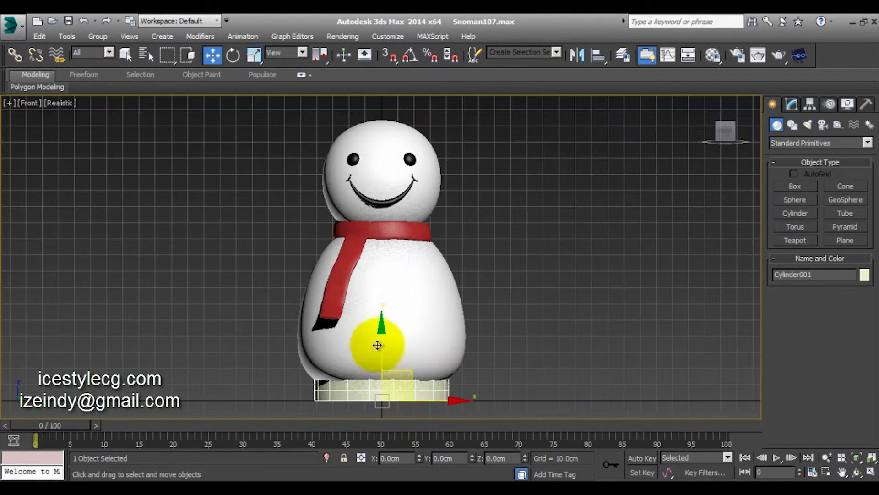
drag(371, 359, 368, 111)
key(p)
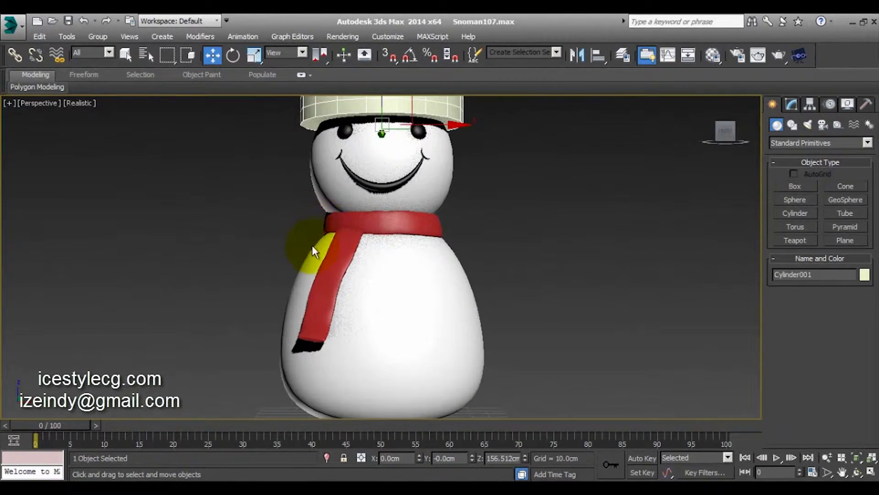
key(z)
mouse_move(284, 288)
alt+middle_down()
mouse_move(353, 249)
mouse_move(399, 257)
mouse_move(375, 259)
alt+middle_up()
Step: Scale the hat cylinder down uniformly
key(r)
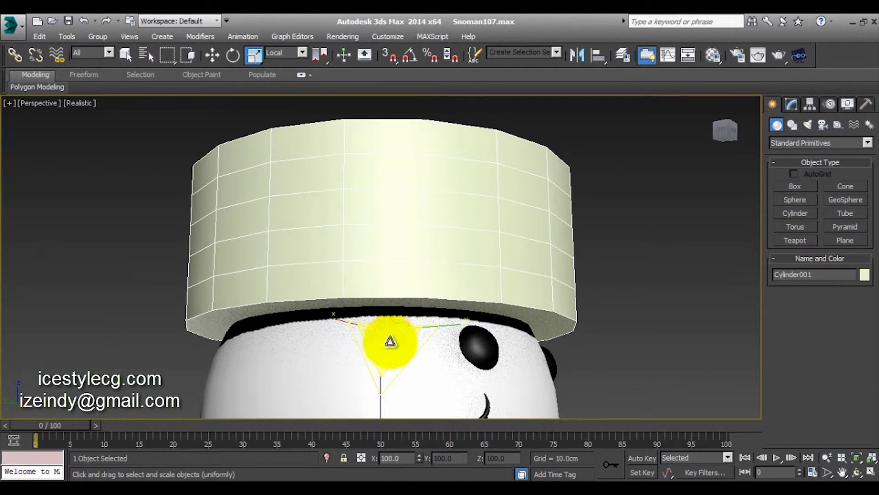
mouse_move(389, 342)
mouse_down()
mouse_move(363, 366)
mouse_move(365, 354)
mouse_up()
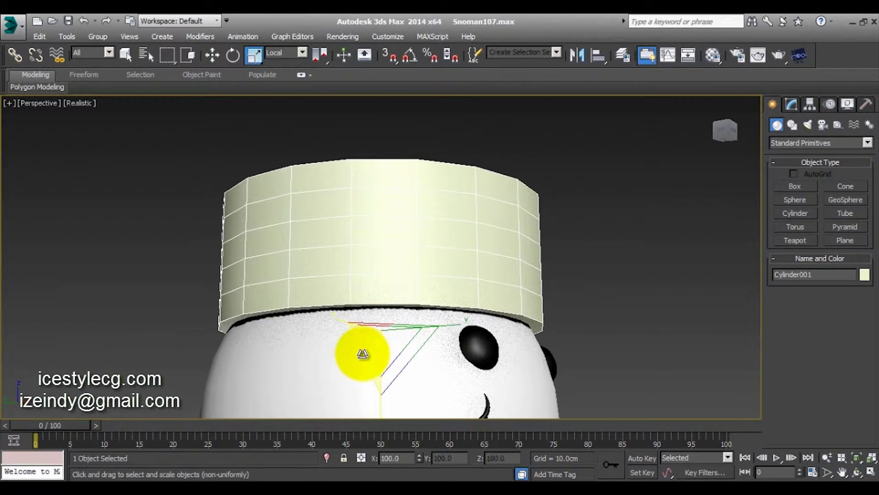
mouse_move(358, 353)
alt+middle_down()
mouse_move(379, 310)
mouse_move(361, 335)
mouse_move(359, 277)
mouse_move(410, 261)
alt+middle_up()
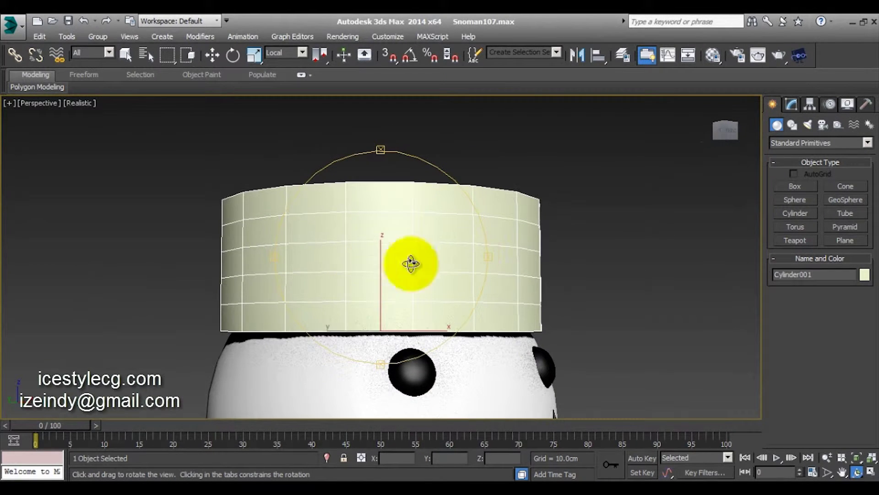
Step: Set the cylinder's Height Segments to 1 and convert it to an Editable Poly
click(791, 104)
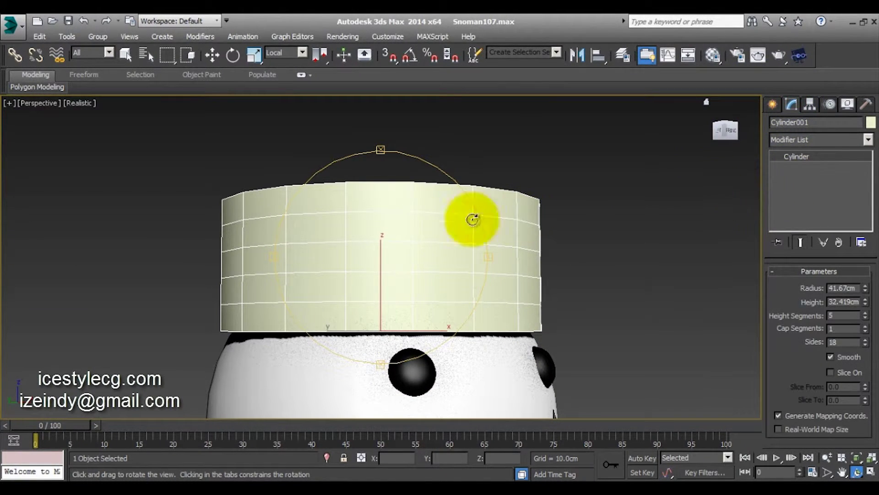
mouse_move(471, 217)
alt+middle_down()
mouse_move(392, 249)
mouse_move(770, 200)
alt+middle_up()
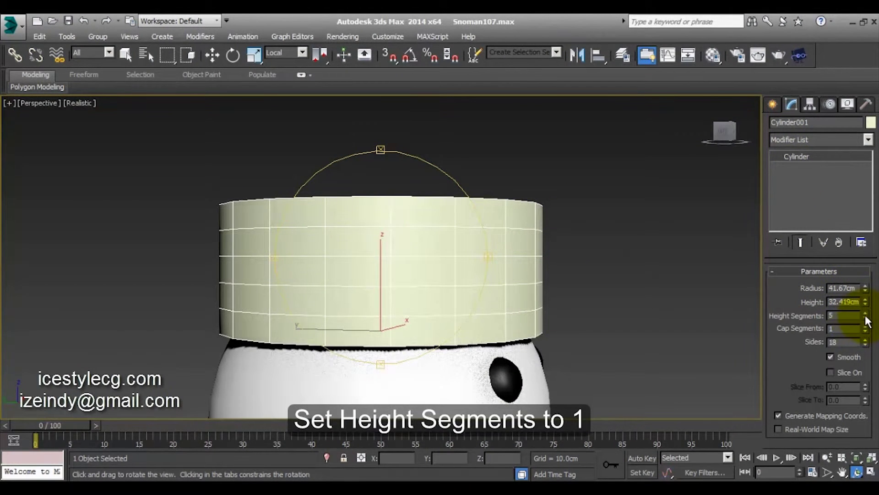
drag(866, 316, 866, 325)
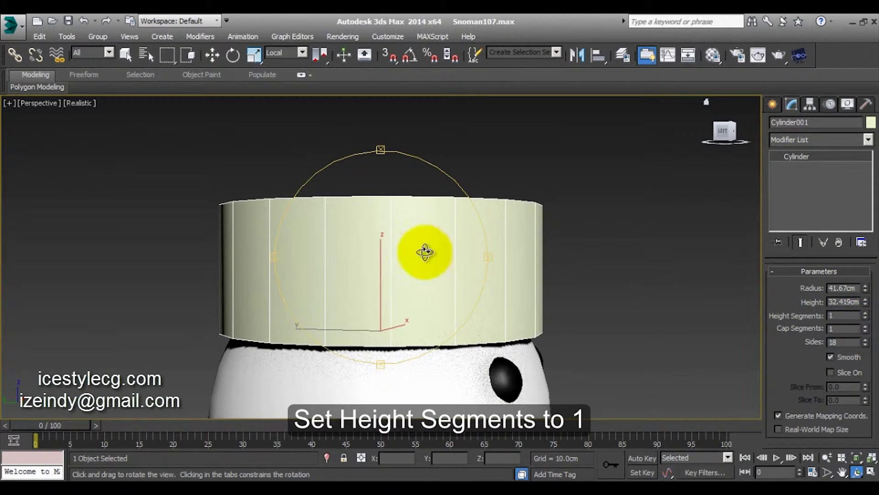
mouse_move(418, 249)
mouse_down()
mouse_move(361, 298)
mouse_move(356, 262)
mouse_up()
key(r)
right_click(386, 252)
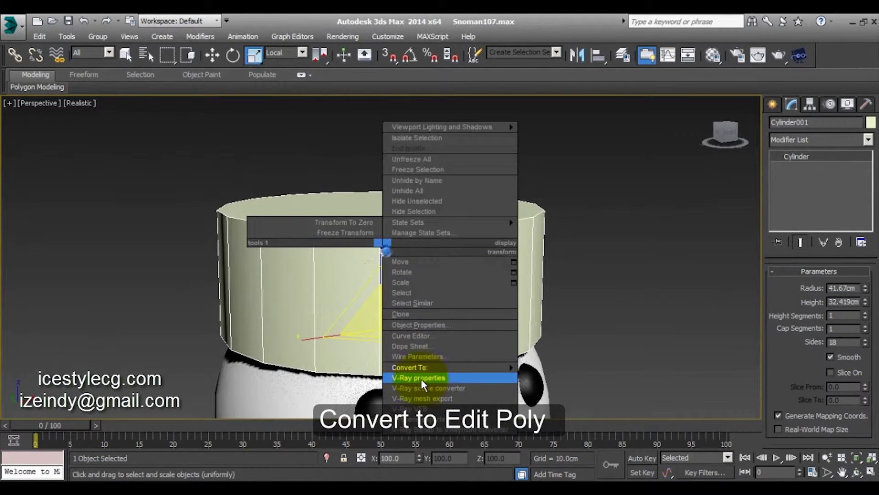
click(568, 374)
Step: Delete the hat cylinder's top cap polygon in Polygon mode
click(840, 222)
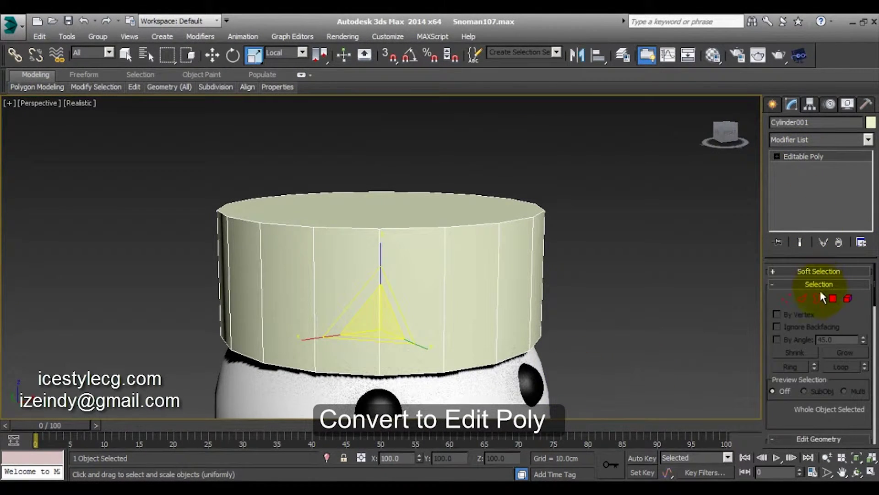
click(832, 298)
click(363, 217)
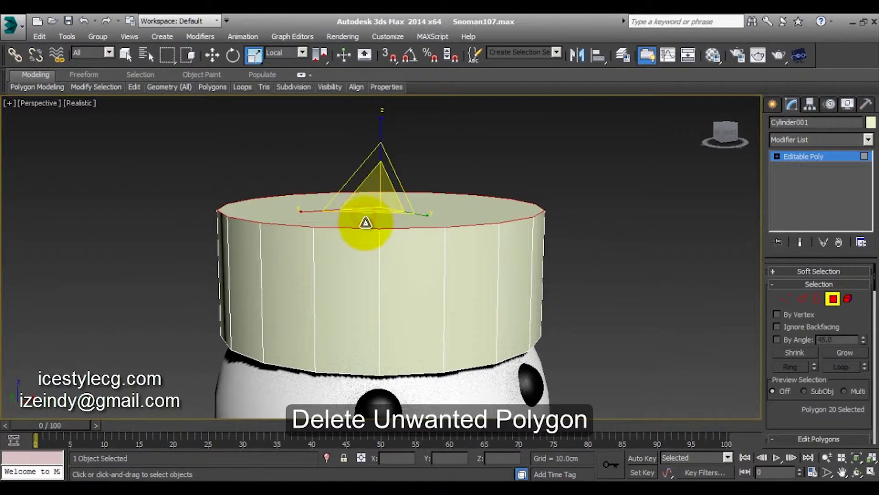
key(Delete)
key(ctrl+r)
drag(322, 317, 372, 305)
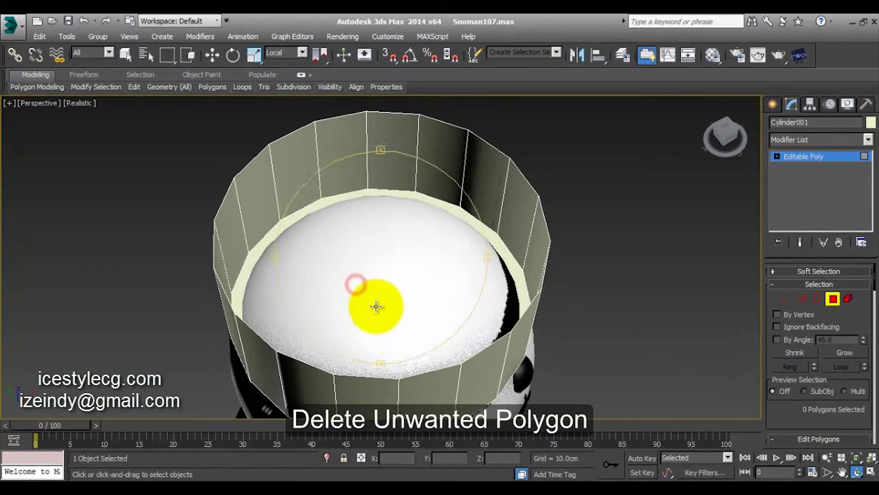
Step: Select the open top border and scale it inward so the hat tapers
key(r)
click(512, 274)
click(581, 277)
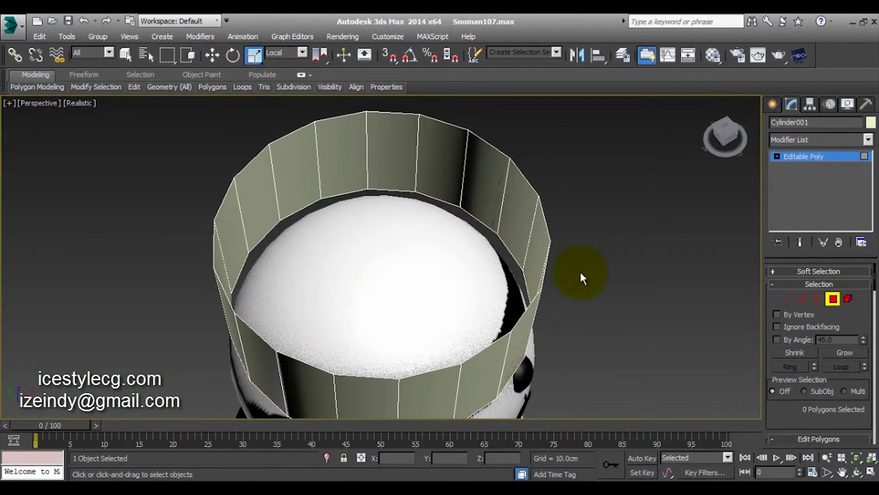
click(817, 299)
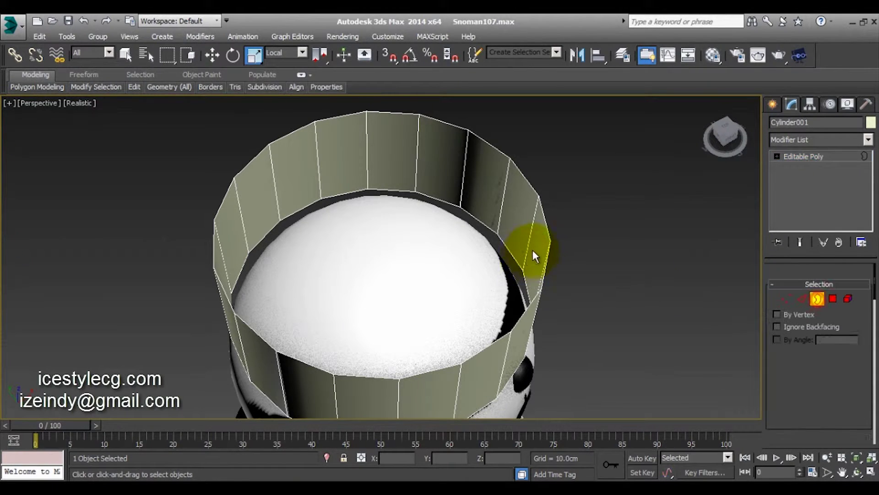
click(502, 250)
mouse_move(376, 310)
mouse_down()
mouse_move(368, 243)
mouse_move(320, 291)
mouse_up()
key(f)
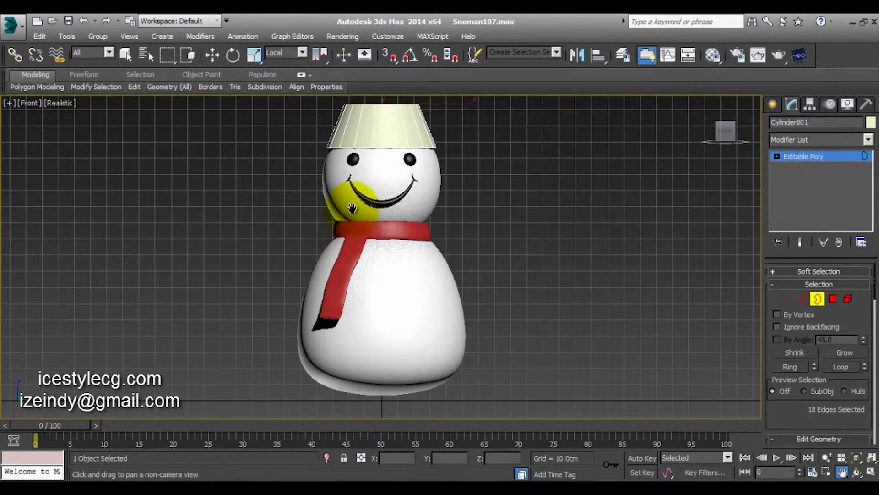
middle_drag(353, 204, 371, 346)
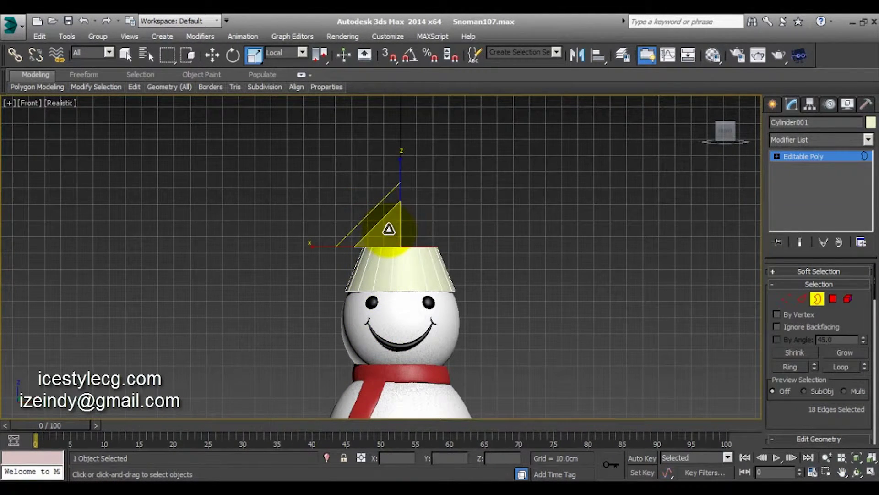
drag(385, 236, 387, 234)
Step: Add TurboSmooth to the hat with 3 iterations and Isoline Display on
click(817, 298)
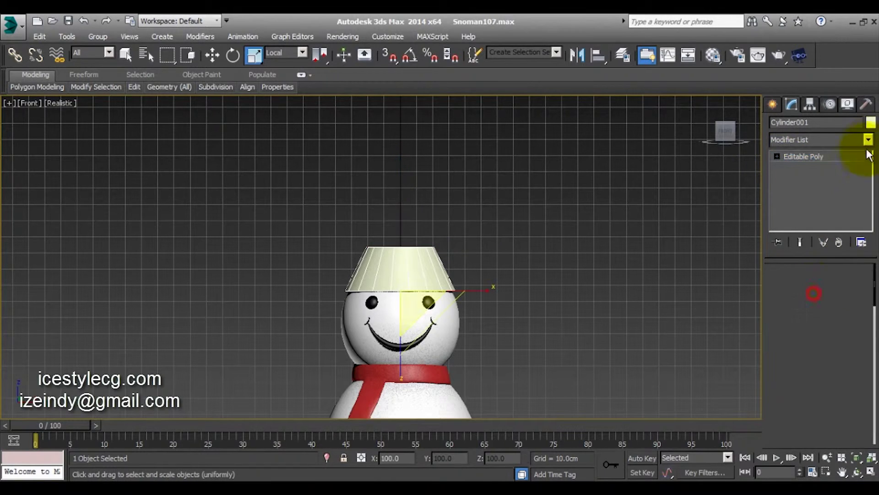
click(868, 139)
drag(869, 158, 859, 394)
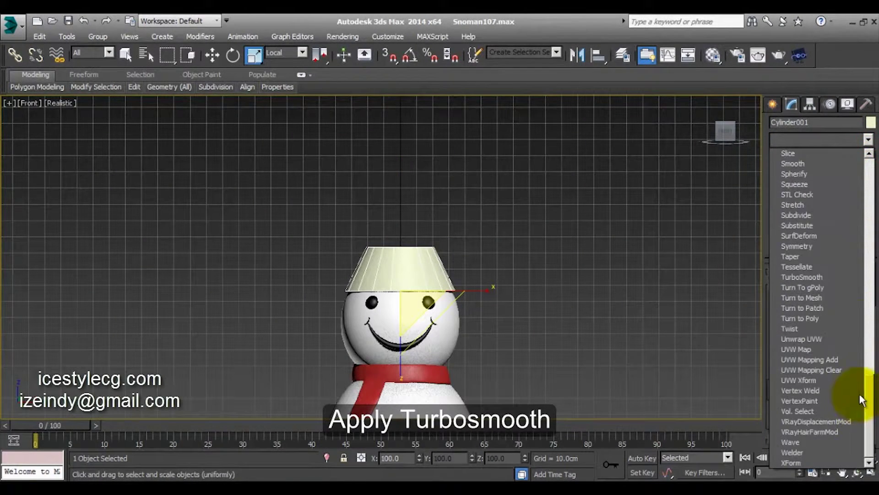
click(828, 279)
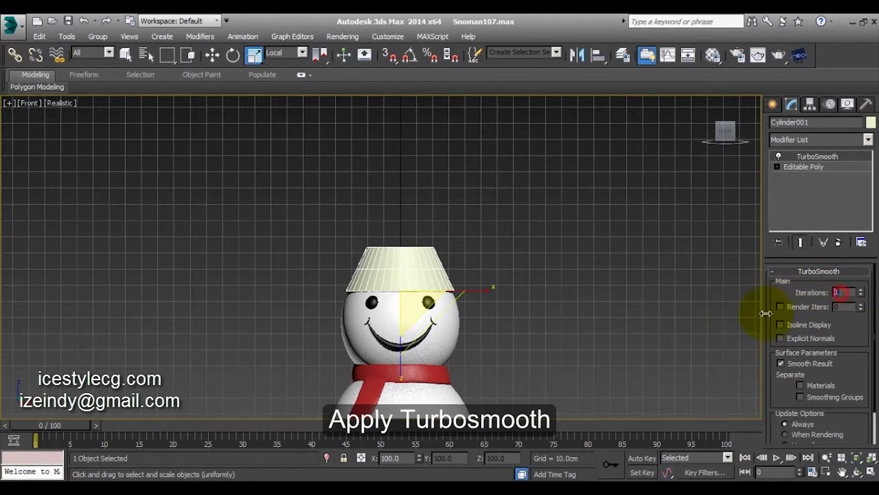
text(3)
key(Return)
click(781, 324)
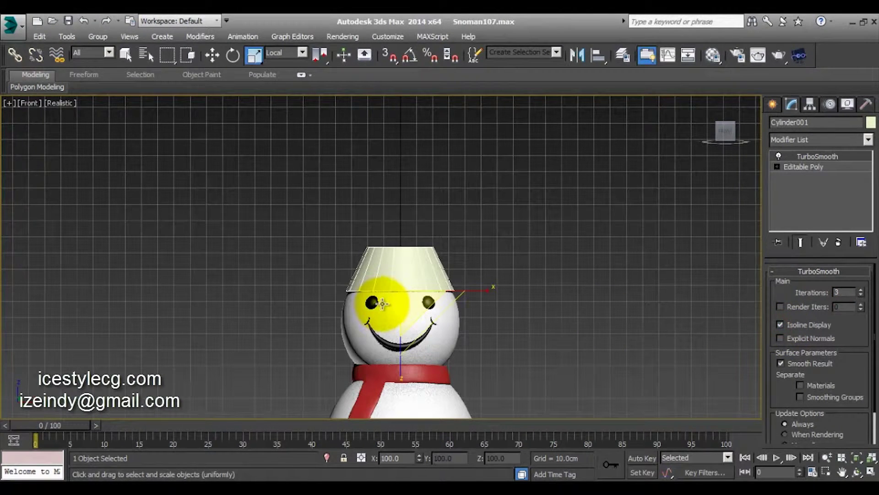
Step: Return to the Editable Poly below TurboSmooth and select the hat's top rim border
key(p)
key(z)
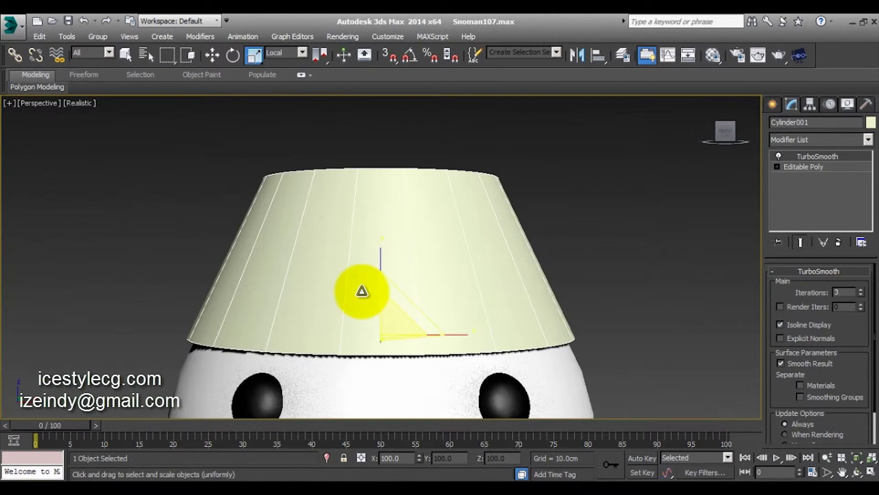
key(ctrl+r)
drag(387, 262, 456, 281)
click(802, 167)
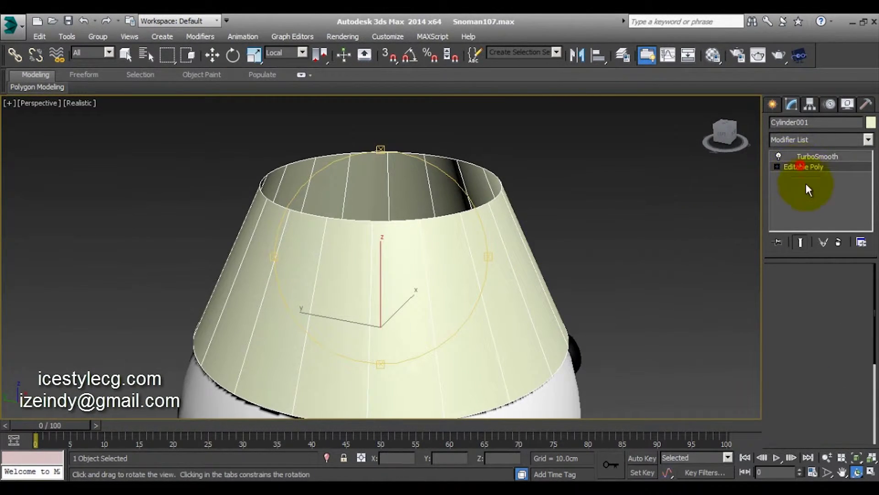
key(w)
click(488, 191)
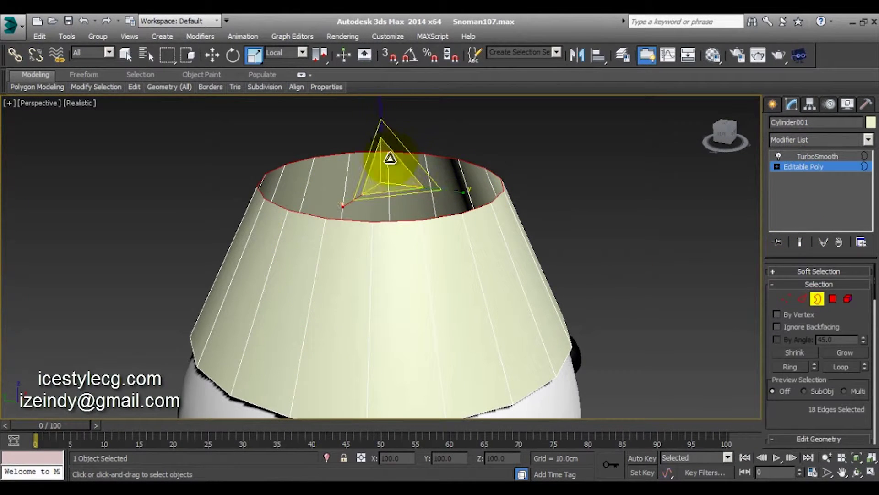
Step: Extrude a new ring up from the rim, shrink it, and raise it higher
mouse_move(380, 127)
shift+mouse_down()
mouse_move(387, 76)
mouse_move(367, 58)
shift+mouse_up()
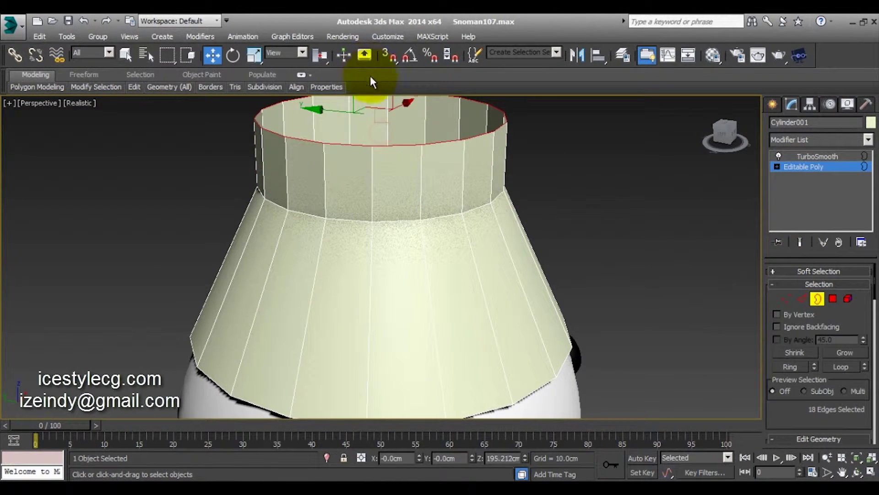
middle_drag(385, 144, 409, 259)
key(e)
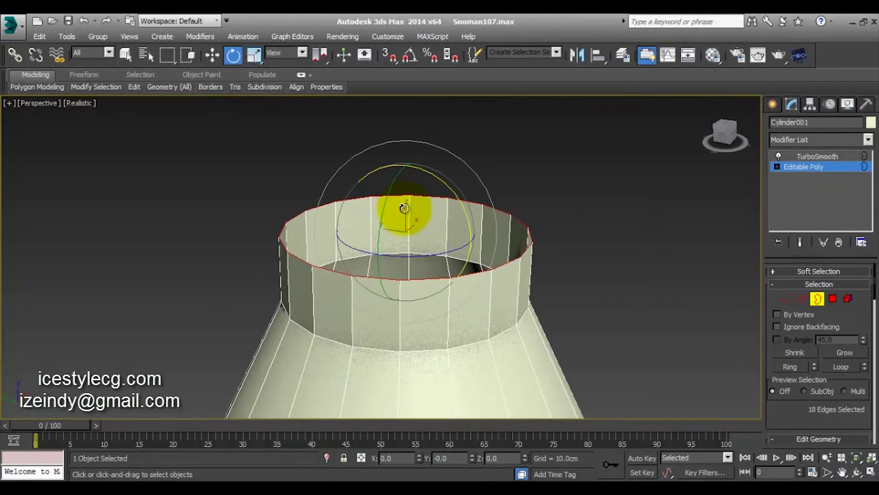
key(r)
mouse_move(403, 222)
mouse_down()
mouse_move(377, 264)
mouse_move(363, 269)
mouse_move(383, 242)
mouse_up()
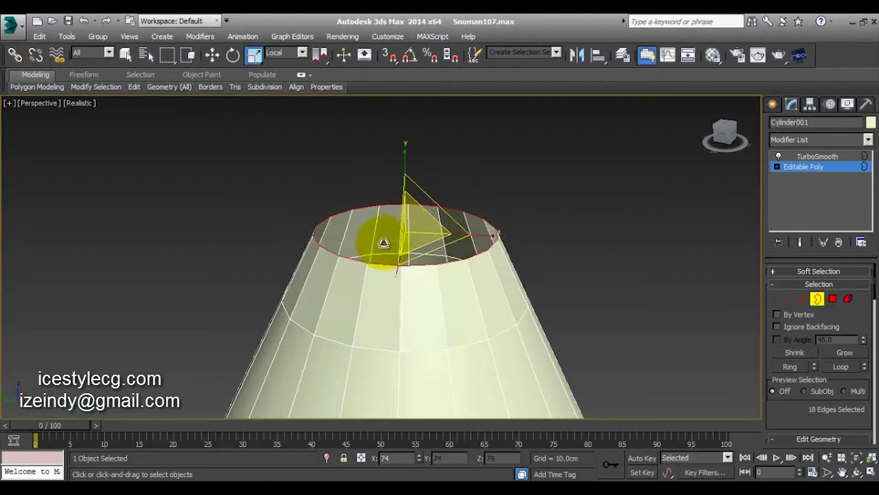
key(w)
drag(403, 179, 393, 133)
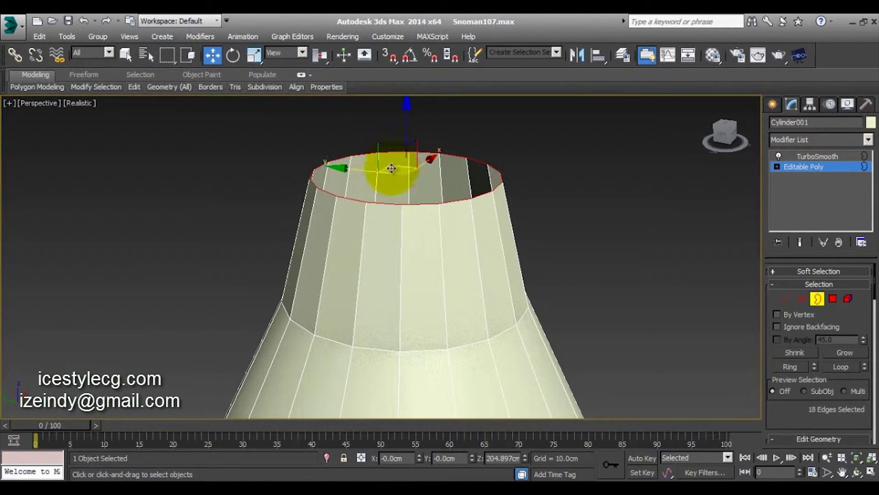
Step: Cancel a trial rim tilt and set the reference coordinate system to Local
key(f)
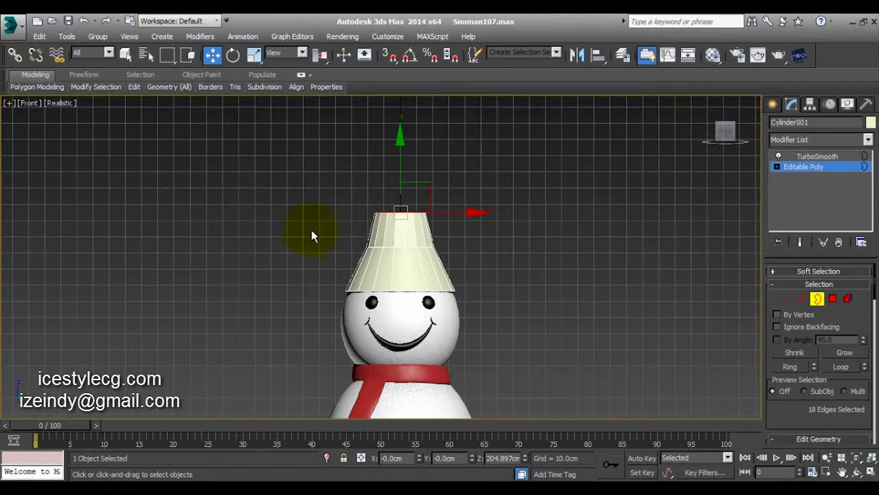
key(e)
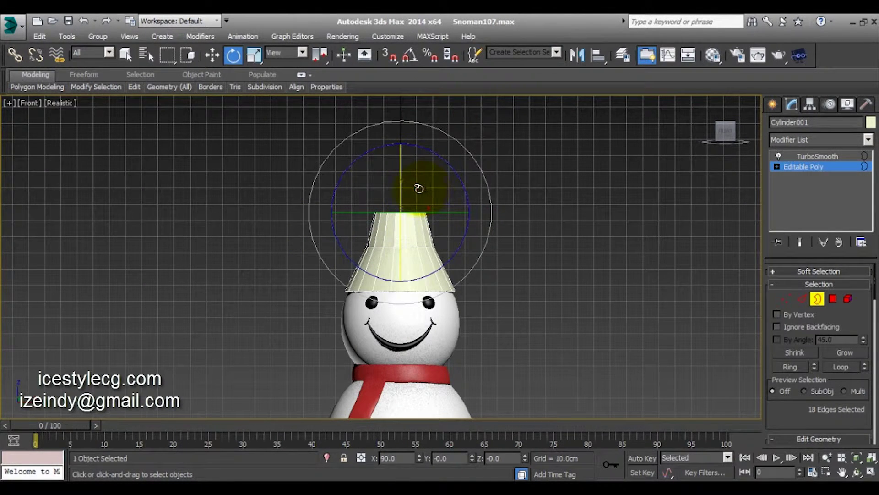
drag(418, 186, 434, 171)
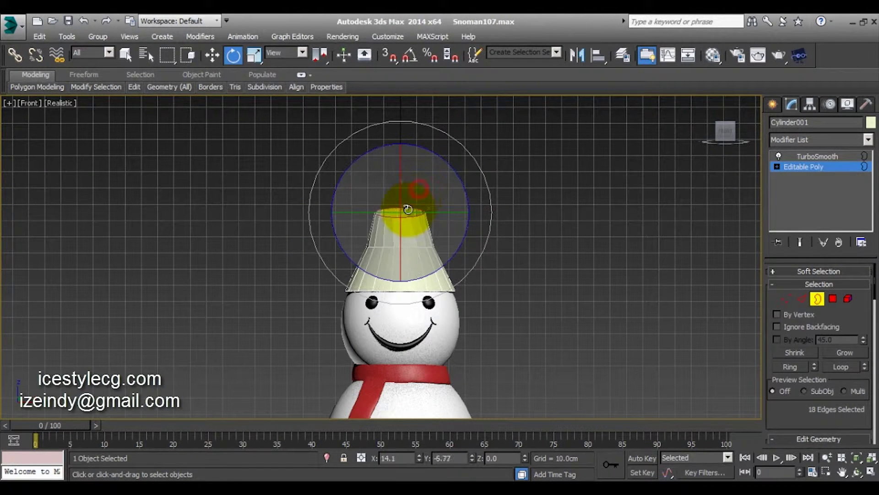
right_click(420, 178)
click(285, 53)
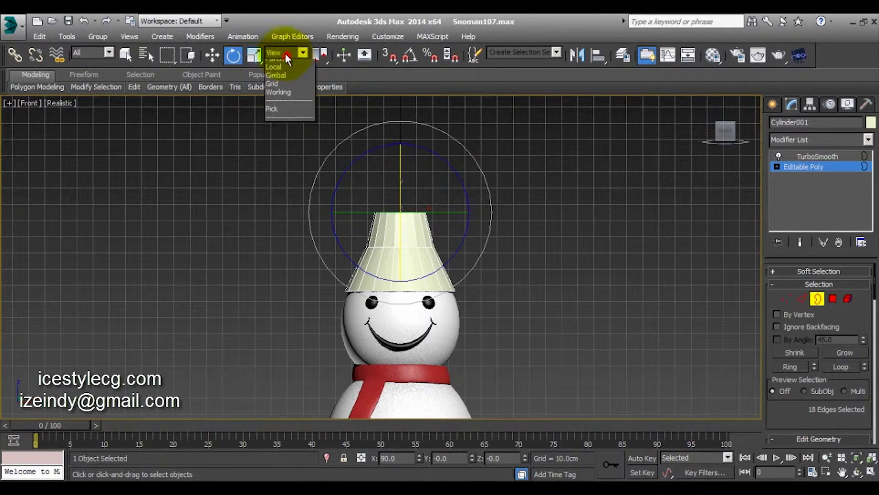
click(279, 94)
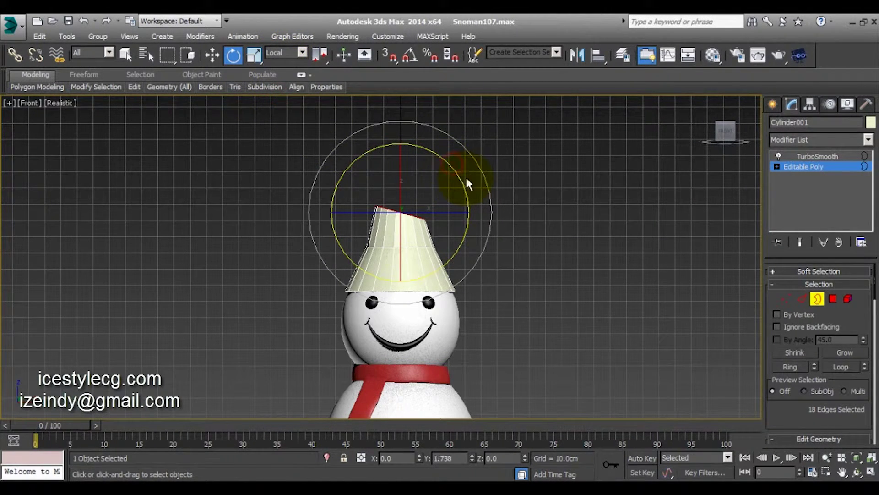
Step: Tilt the cap's top rim slightly and view the cone in perspective
key(w)
key(e)
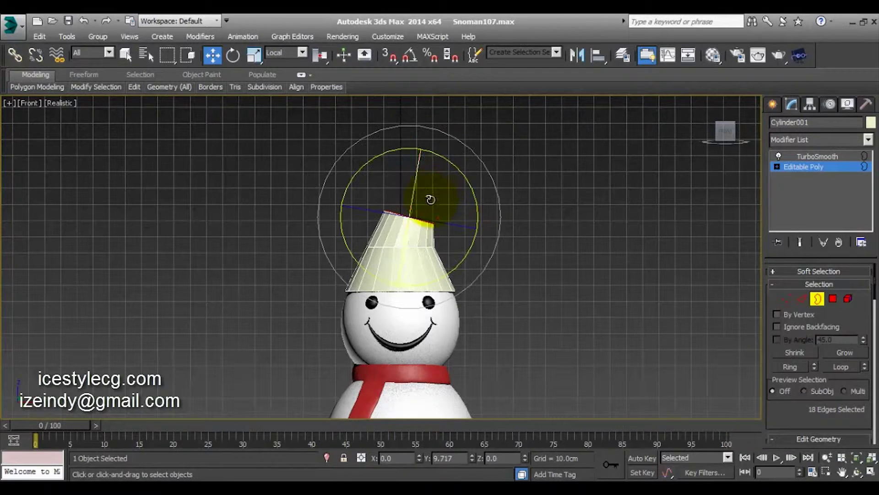
drag(428, 197, 400, 242)
key(r)
key(p)
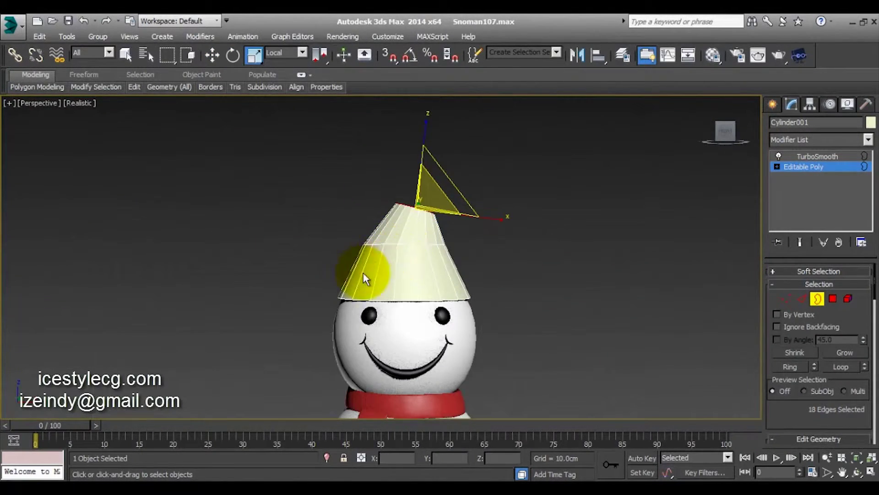
key(z)
mouse_move(364, 251)
alt+middle_down()
mouse_move(475, 298)
mouse_move(386, 284)
mouse_move(364, 297)
mouse_move(463, 269)
mouse_move(378, 301)
mouse_move(188, 320)
mouse_move(324, 314)
mouse_move(369, 261)
mouse_move(350, 294)
mouse_move(294, 167)
mouse_move(325, 255)
alt+middle_up()
Step: Tilt the narrow top edge ring and pull it up and right to extend the tip
key(e)
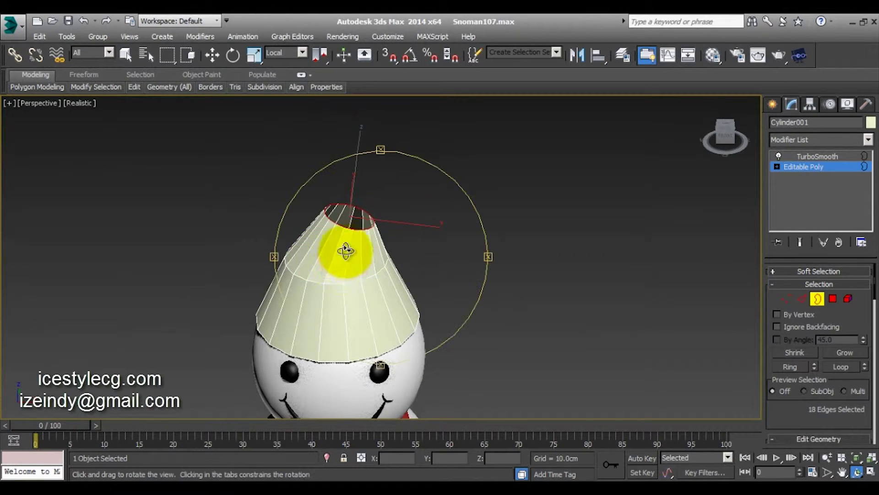
drag(349, 252, 351, 242)
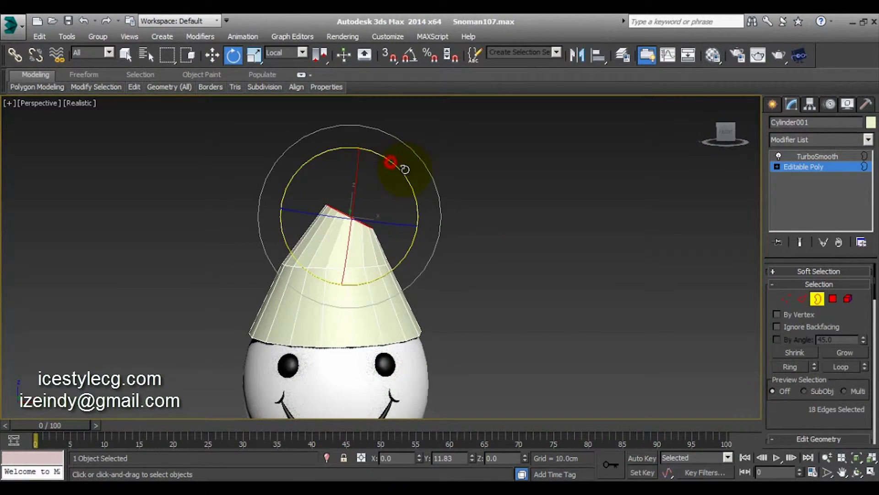
key(w)
drag(373, 196, 386, 183)
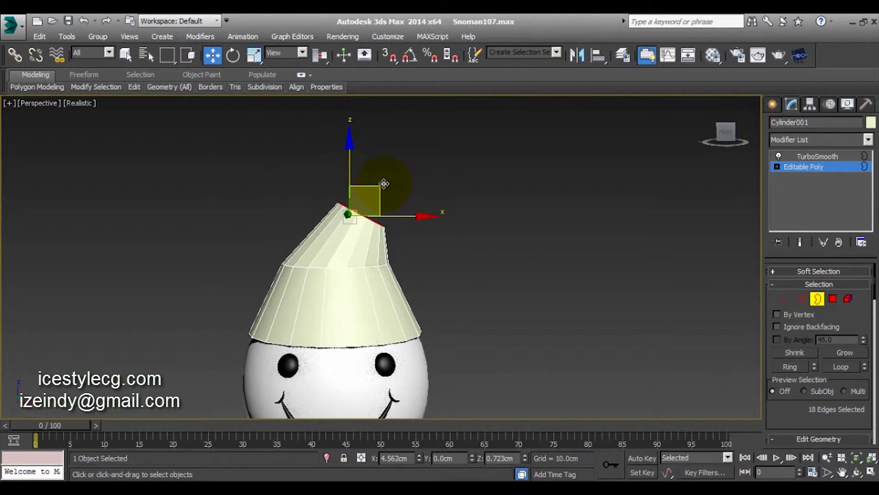
key(e)
key(w)
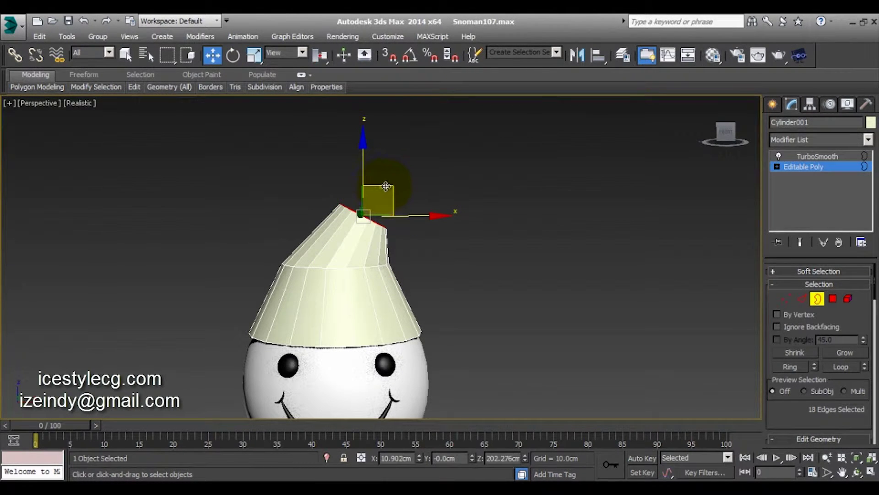
drag(390, 187, 422, 163)
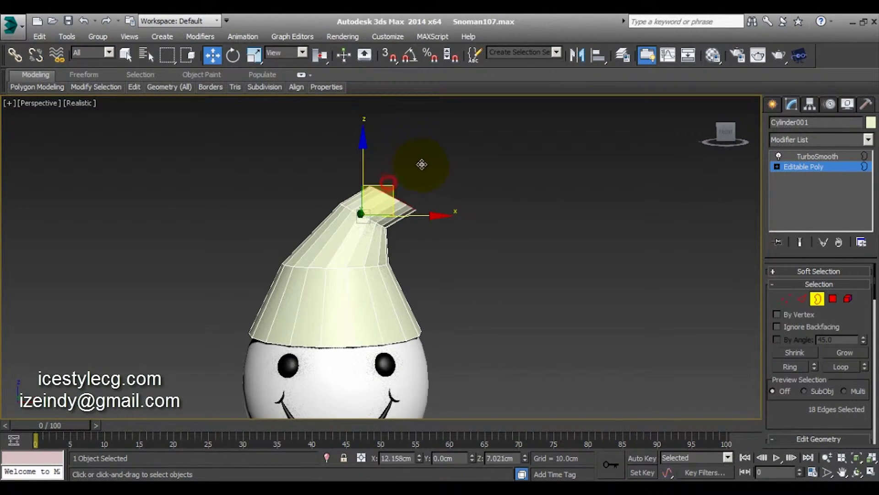
Step: Lean the new tip segment right, shrink its edge ring, and nudge it into place
key(e)
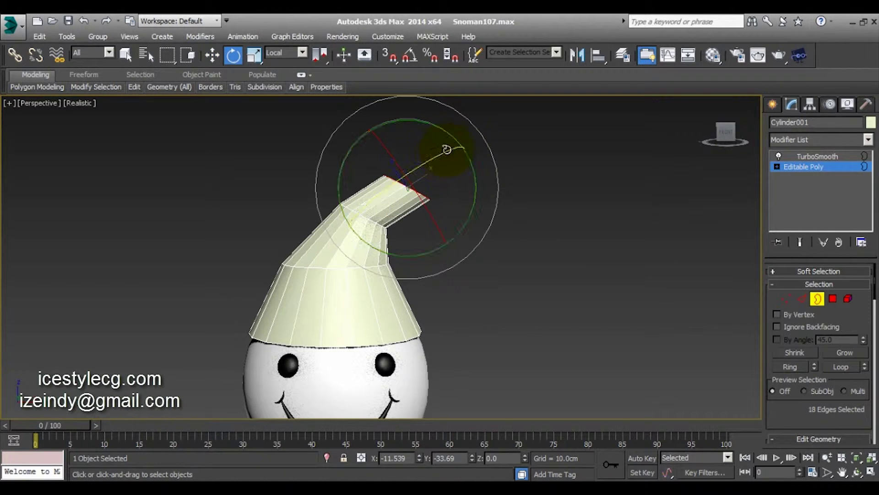
drag(467, 157, 471, 177)
key(w)
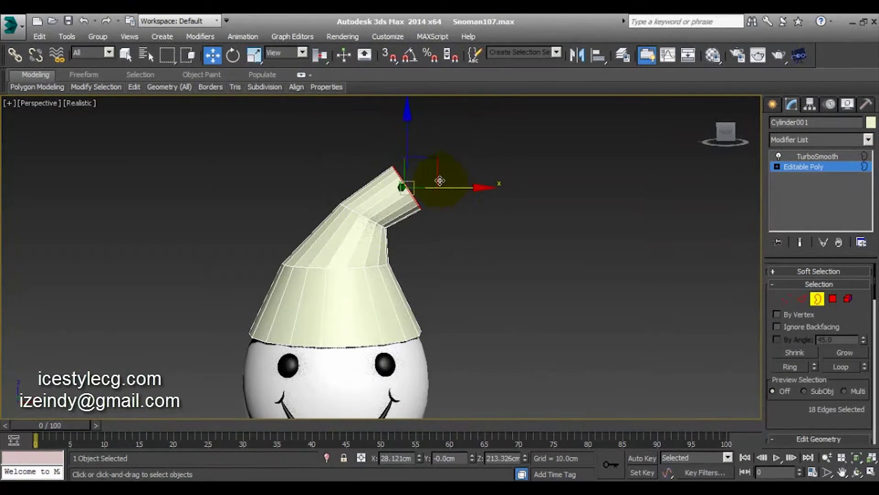
key(e)
key(r)
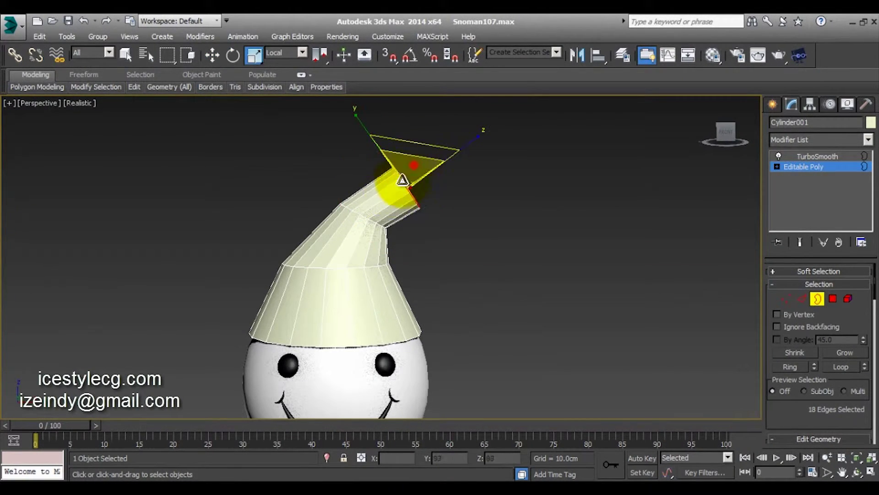
drag(391, 190, 397, 194)
key(w)
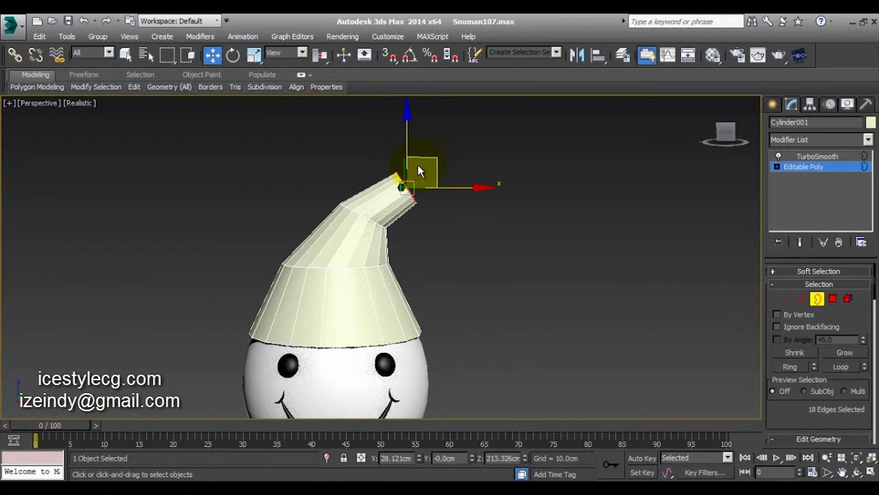
drag(427, 165, 432, 157)
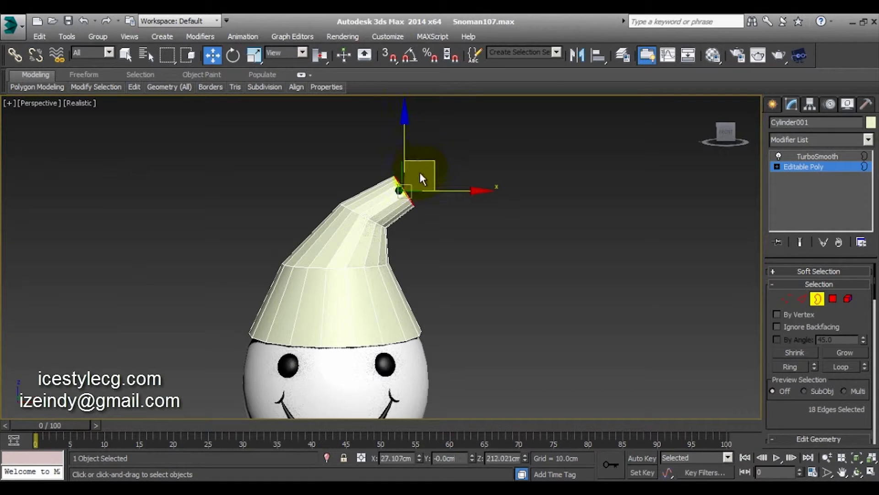
Step: Extend the tip further right and angle its edges to bend downward
key(e)
key(w)
mouse_move(432, 161)
mouse_down()
mouse_move(485, 151)
mouse_move(471, 158)
mouse_up()
key(e)
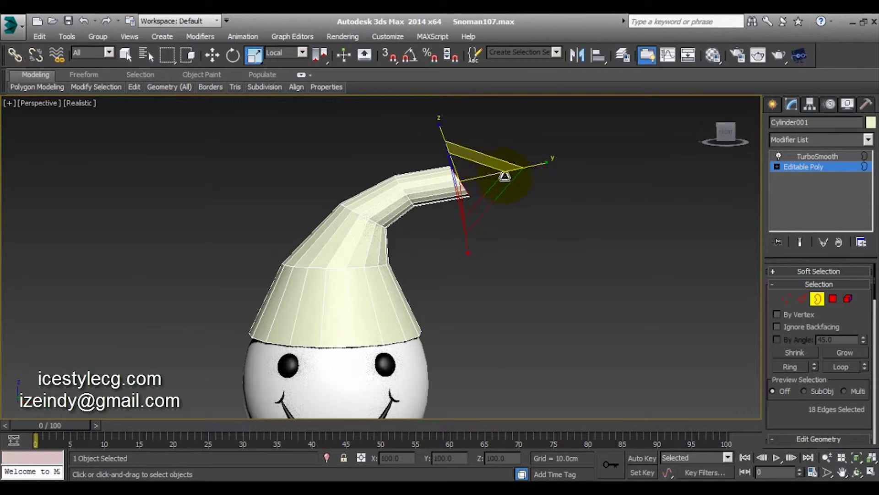
key(w)
key(e)
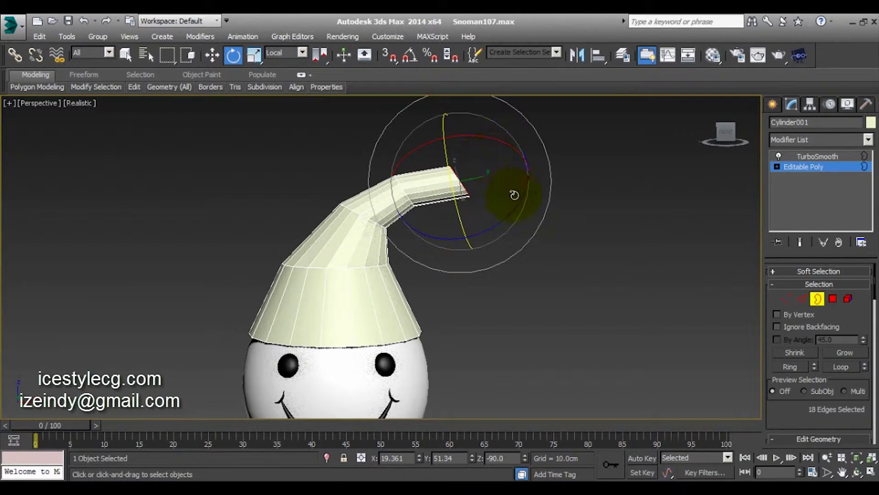
drag(449, 172, 508, 181)
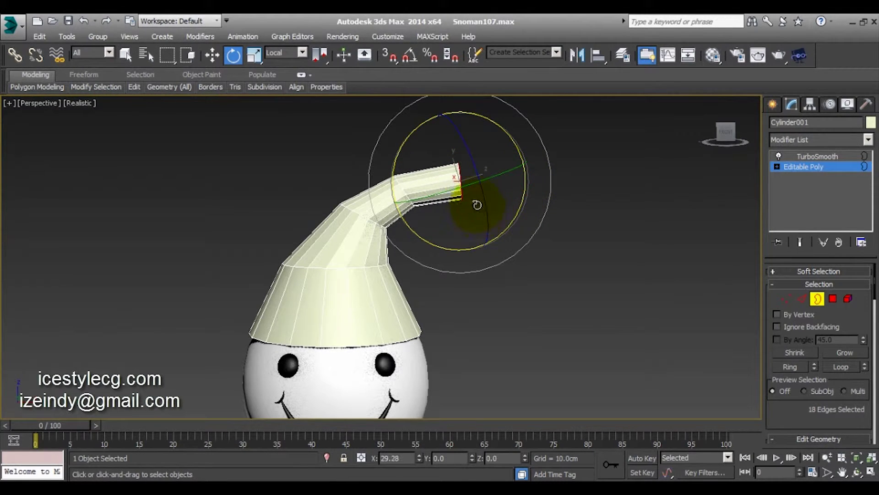
Step: Move the tip edges down and right so the end droops
key(w)
drag(479, 156, 467, 182)
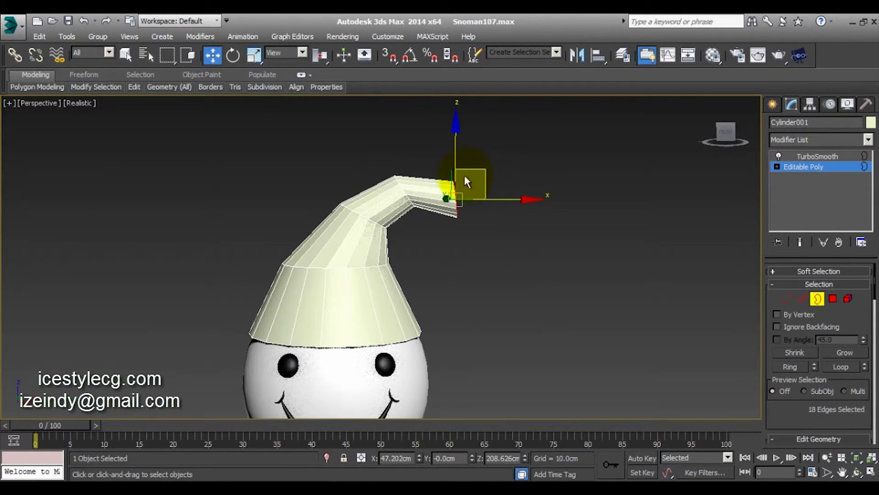
key(r)
key(w)
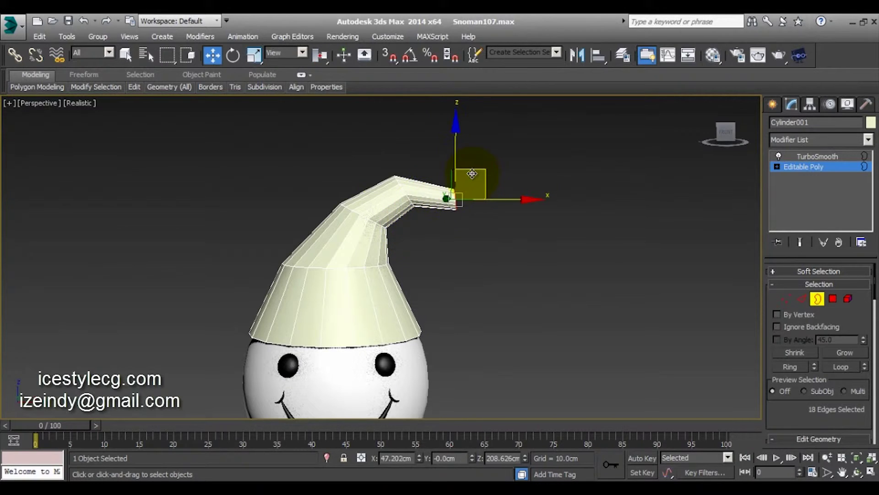
drag(460, 186, 466, 181)
key(e)
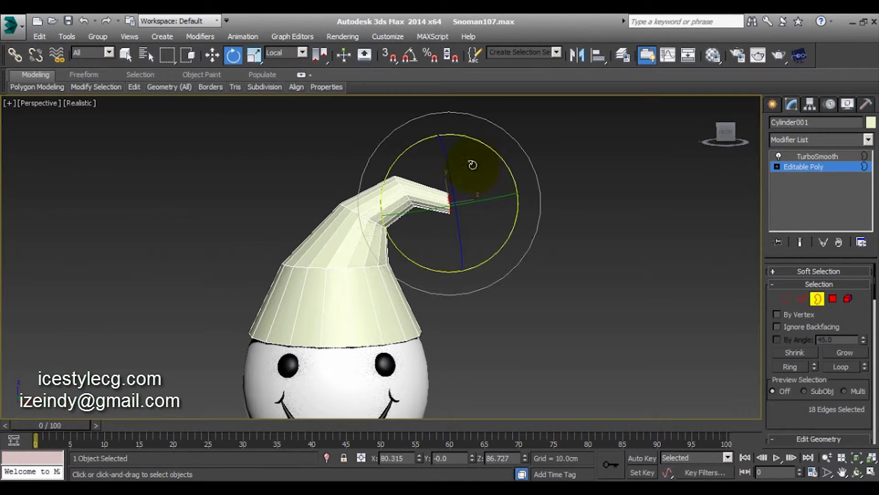
key(w)
drag(471, 184, 463, 173)
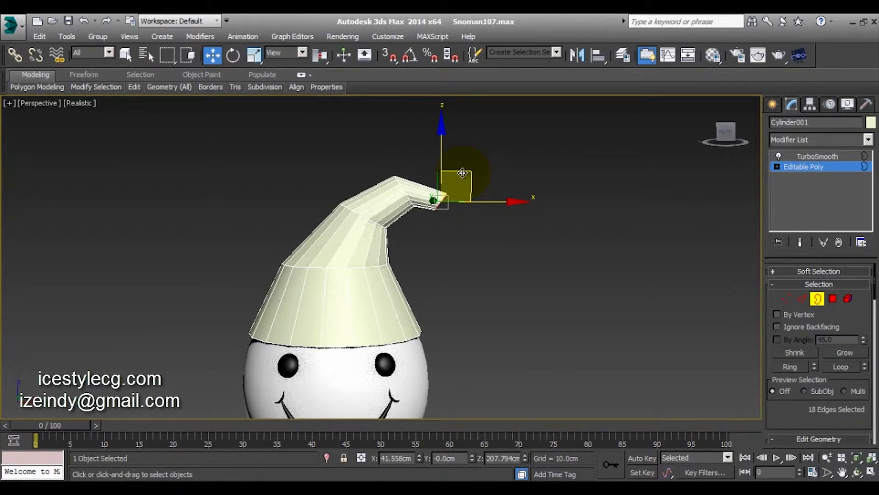
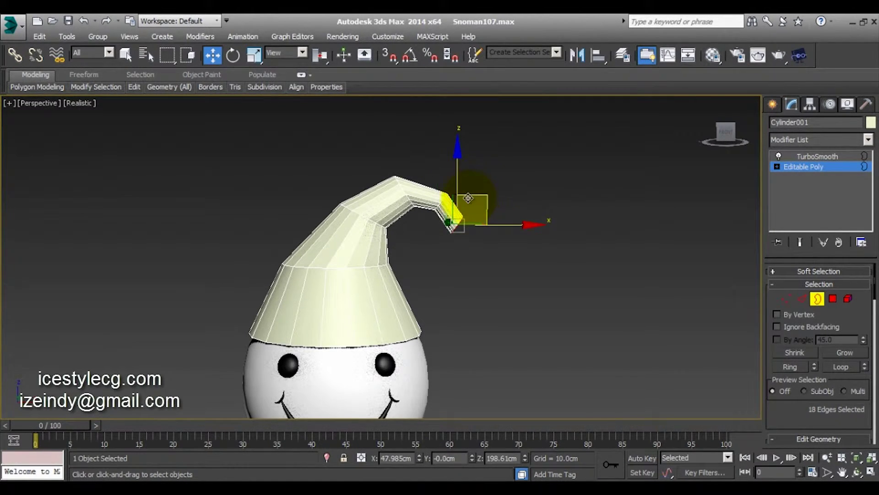
Step: Nudge the selected hat-tip edges slightly up and to the left
key(e)
key(r)
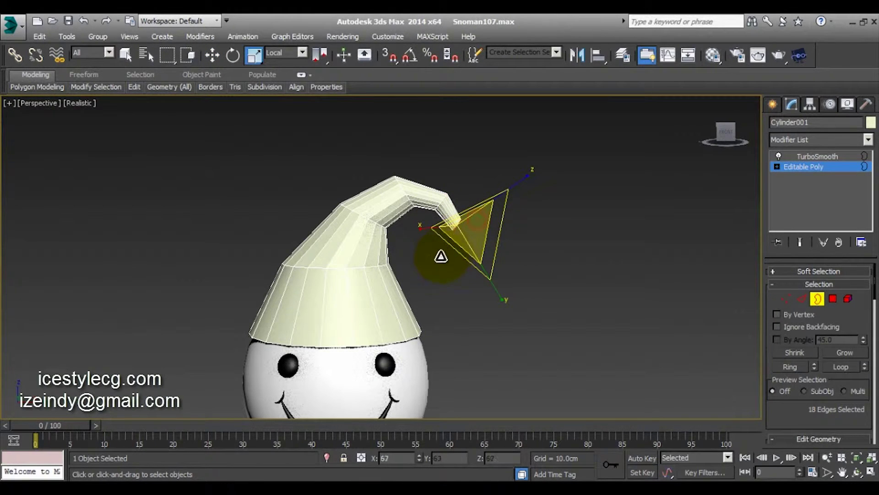
key(w)
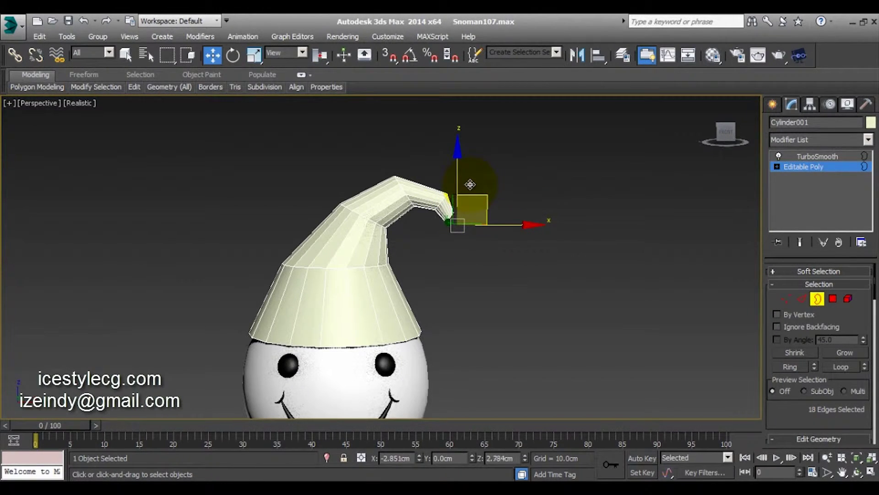
drag(473, 188, 470, 184)
Step: Preview the hat with smoothing on, then turn it off and return to Editable Poly edge editing
click(817, 156)
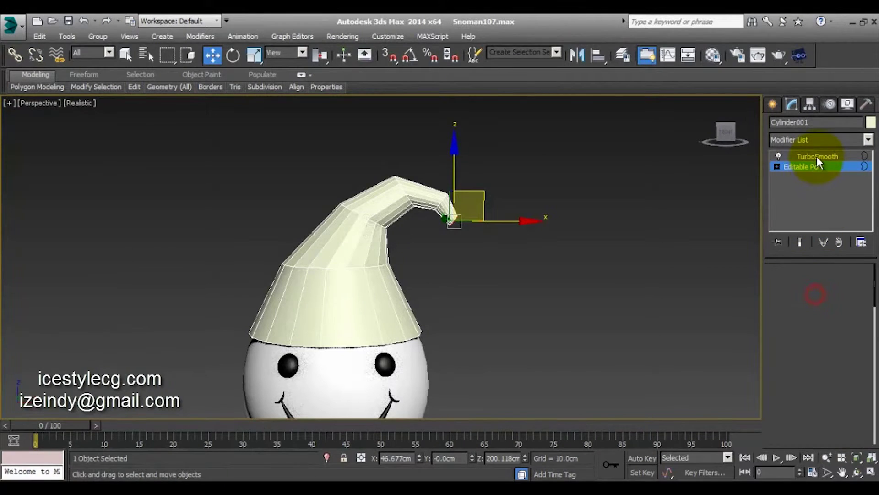
click(774, 155)
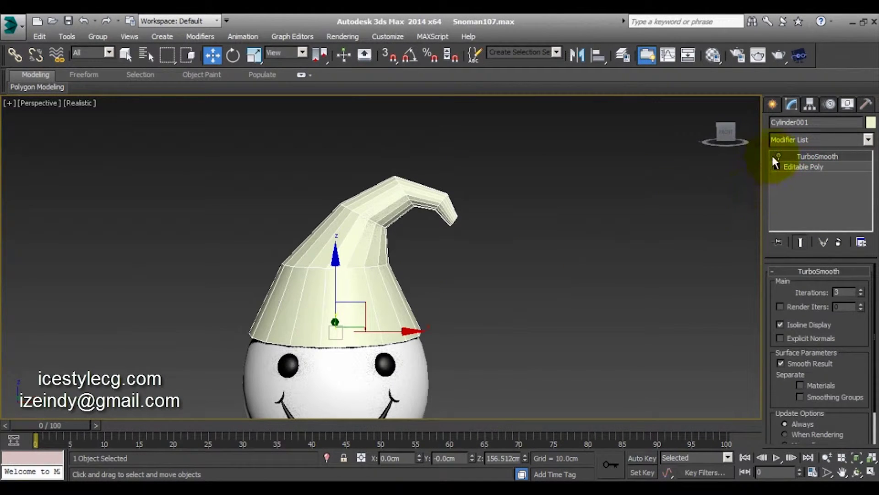
click(778, 156)
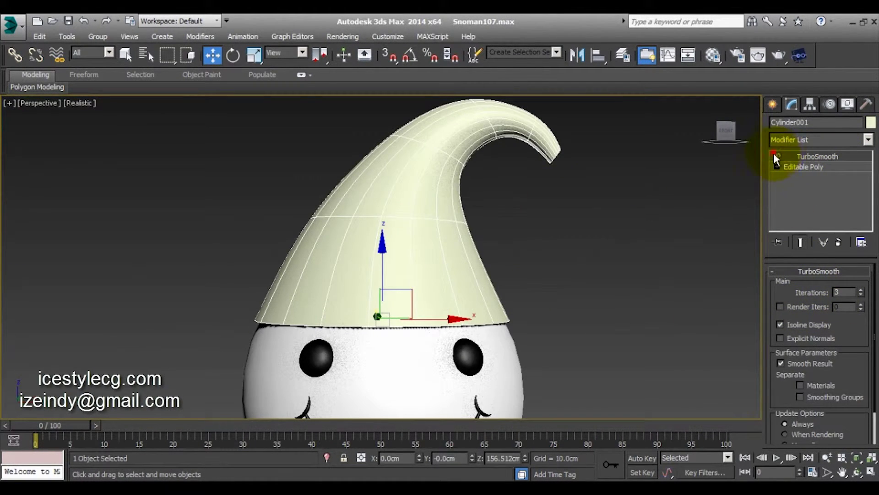
click(778, 155)
click(789, 167)
click(802, 298)
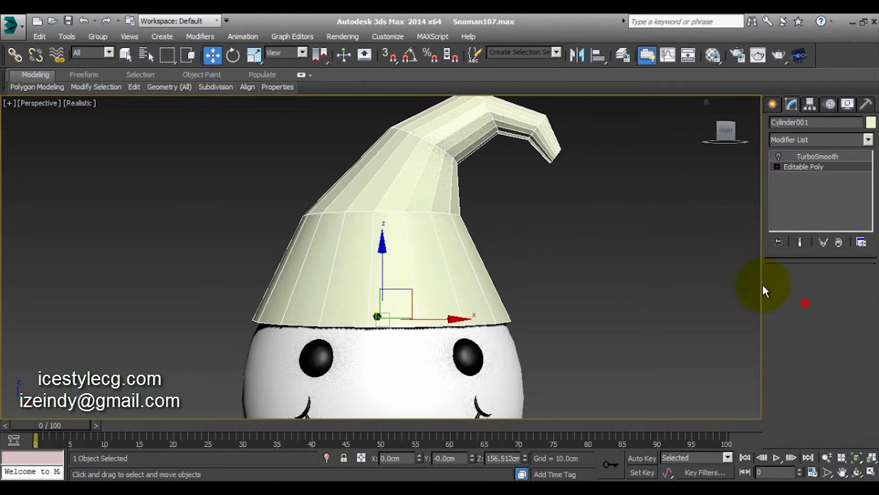
Step: Lower an edge loop partway up the hat and widen it using the View reference frame
click(415, 211)
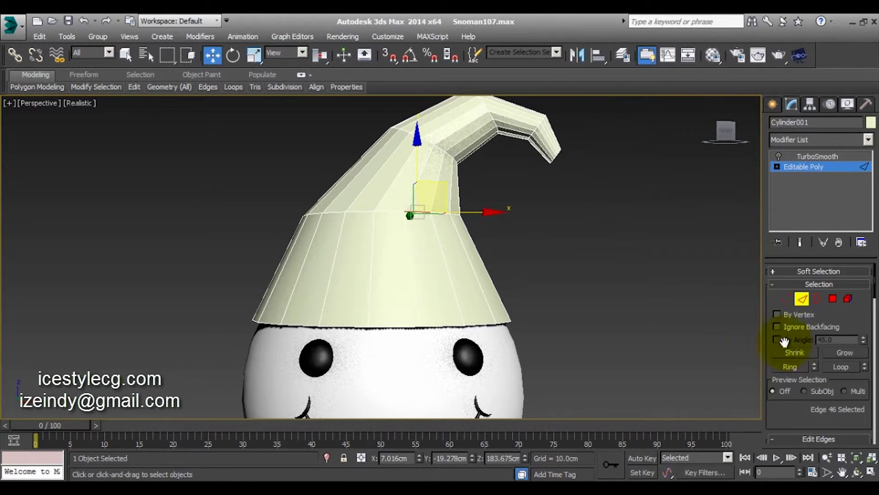
click(845, 368)
drag(382, 173, 383, 196)
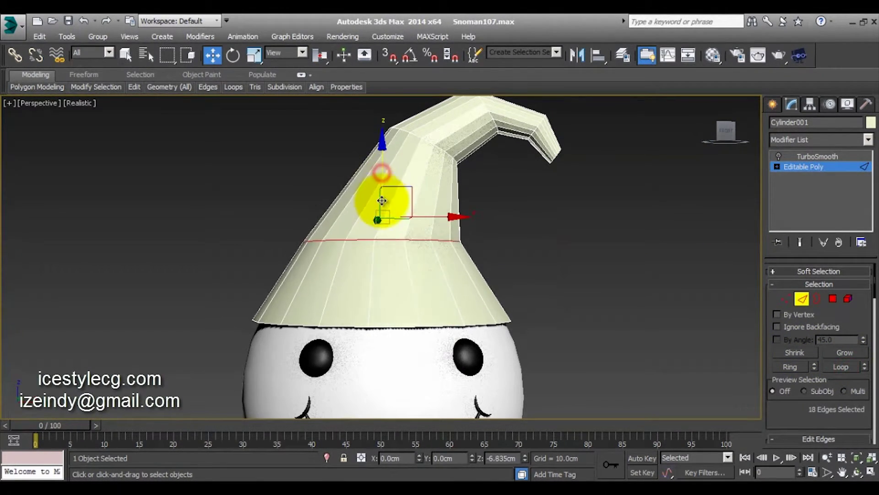
key(r)
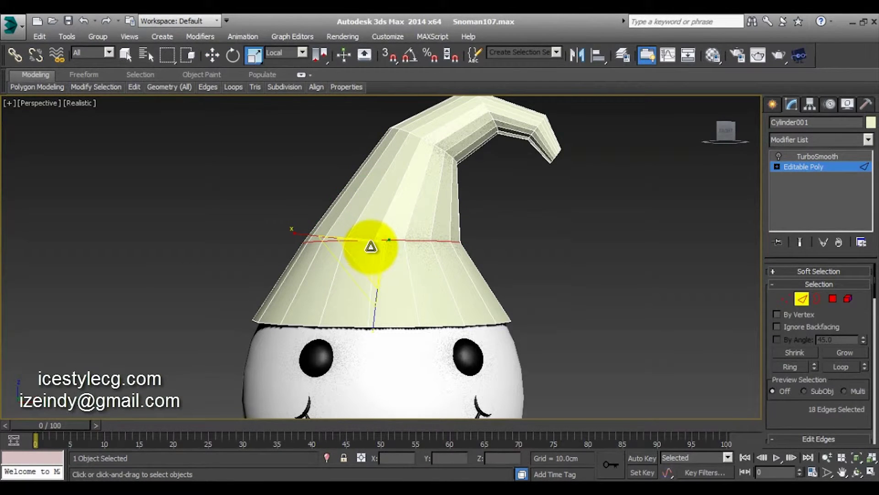
click(282, 53)
click(277, 81)
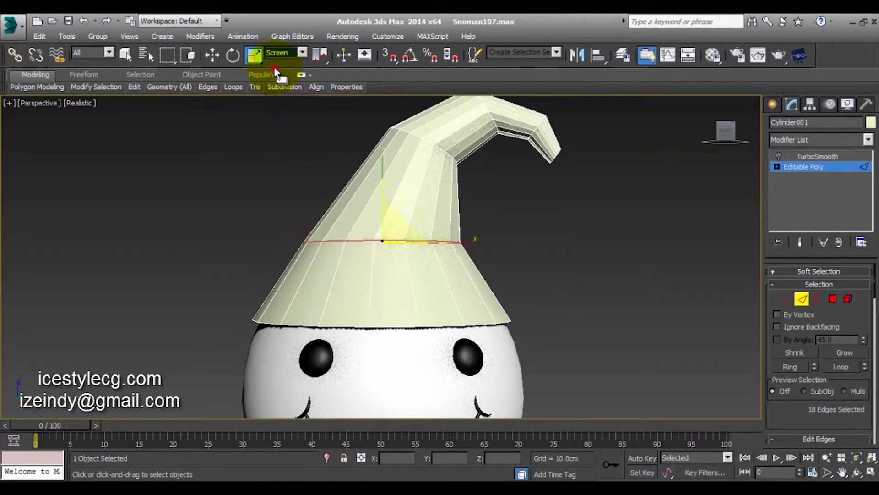
click(280, 54)
drag(379, 259, 373, 243)
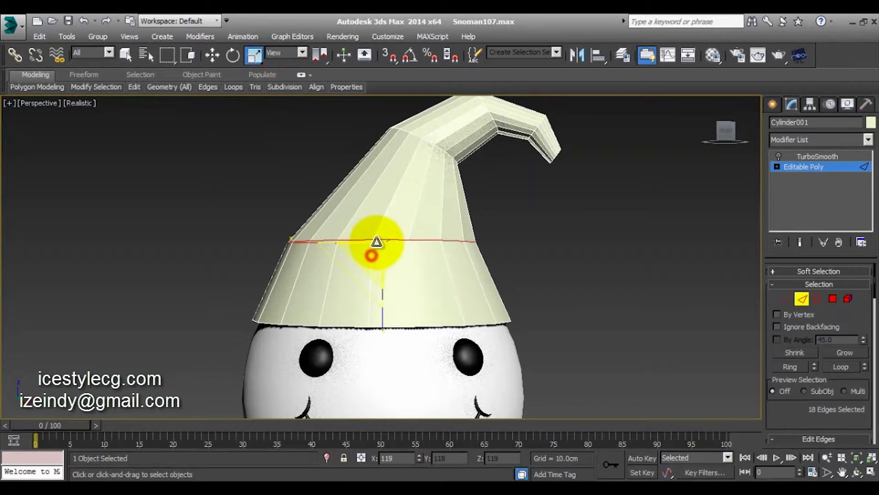
Step: Select and frame an edge loop on the hat's upper part
click(427, 138)
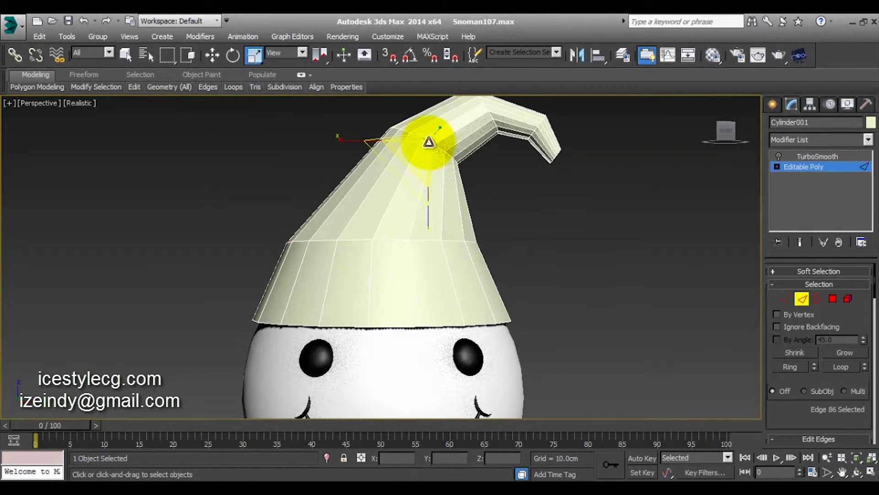
key(z)
click(840, 365)
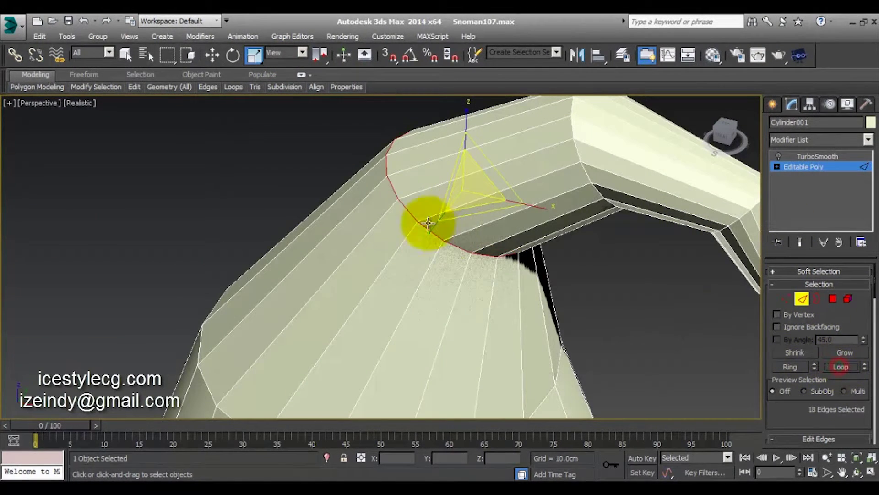
Step: In Front view, shift the selected hat edge loop down and left
key(z)
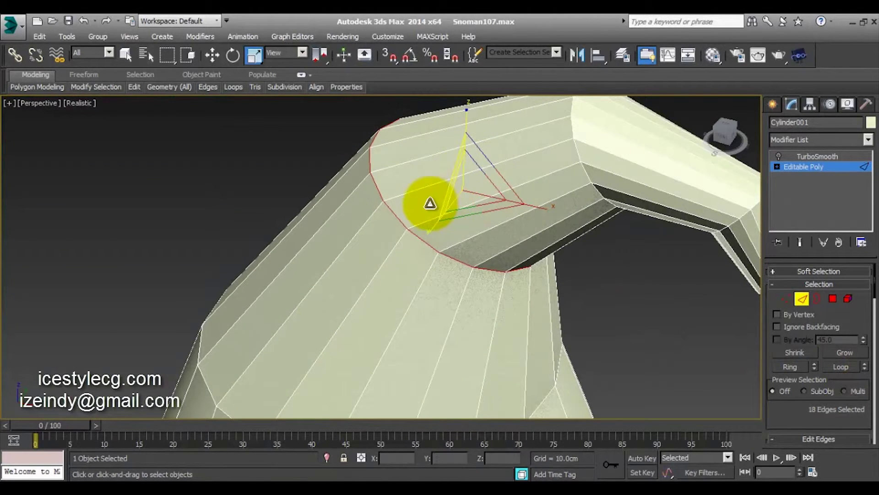
key(f)
key(w)
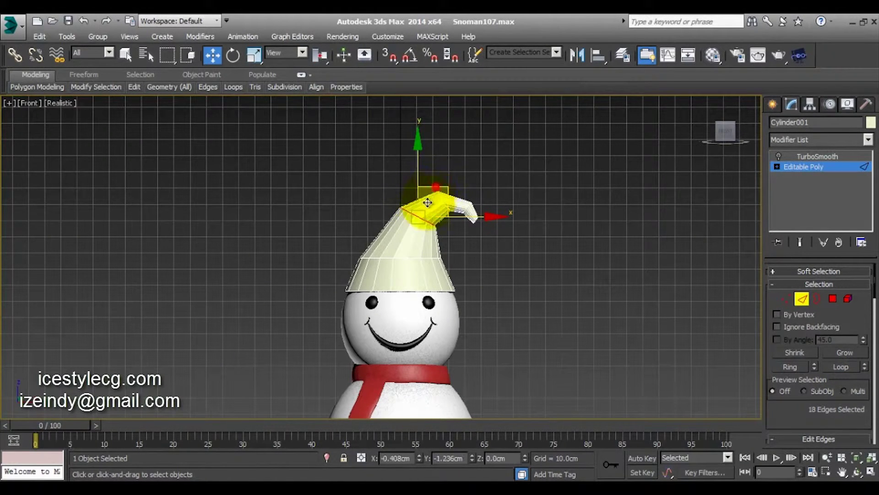
drag(427, 202, 420, 213)
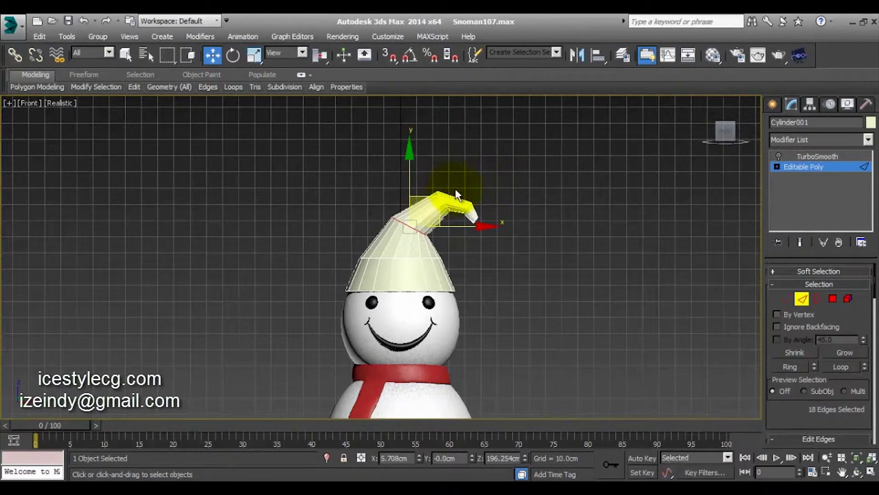
Step: Select the edge loop near the tip and pull it down and left
scroll(443, 207, up, 3)
click(440, 191)
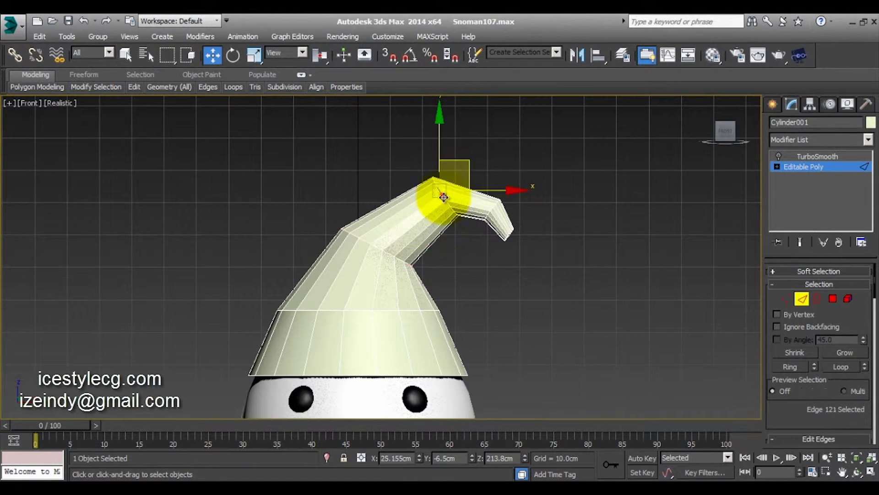
click(836, 366)
mouse_move(464, 163)
mouse_down()
mouse_move(462, 190)
mouse_move(500, 211)
mouse_up()
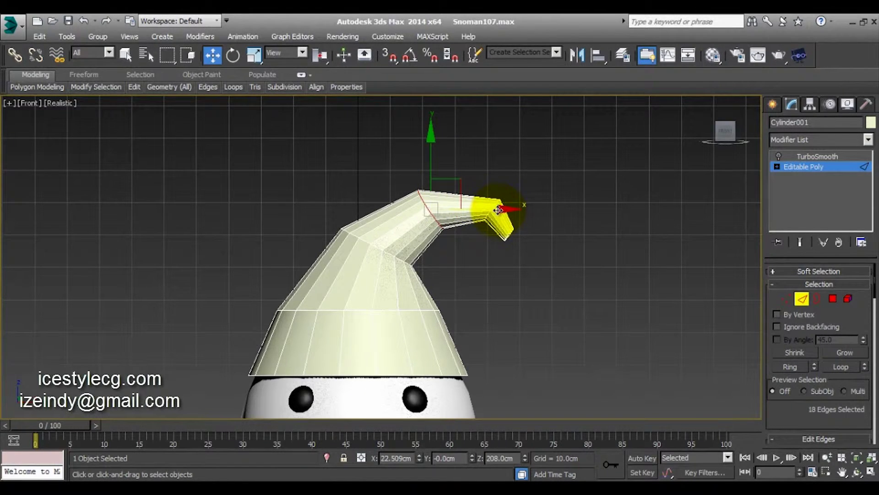
Step: Select the edge ring at the tip's bend and move it to smooth the curve
scroll(498, 209, up, 4)
scroll(503, 161, up, 4)
click(477, 184)
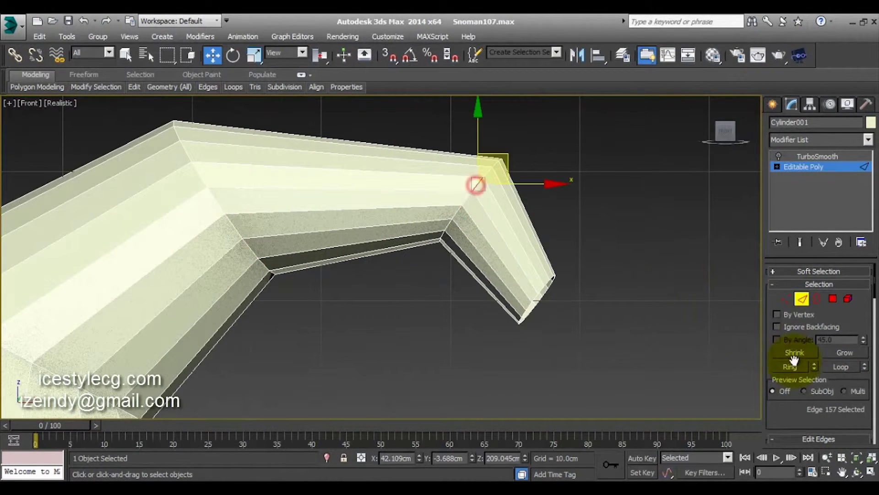
click(791, 366)
mouse_move(476, 183)
mouse_down()
mouse_move(440, 207)
mouse_move(435, 181)
mouse_up()
Step: Select the open border at the hat tip and pan to show the whole hat and face
click(543, 287)
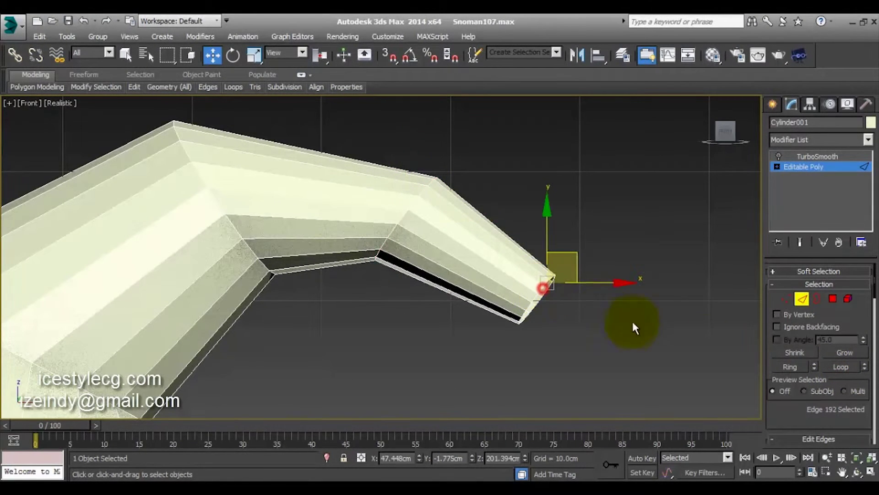
click(807, 296)
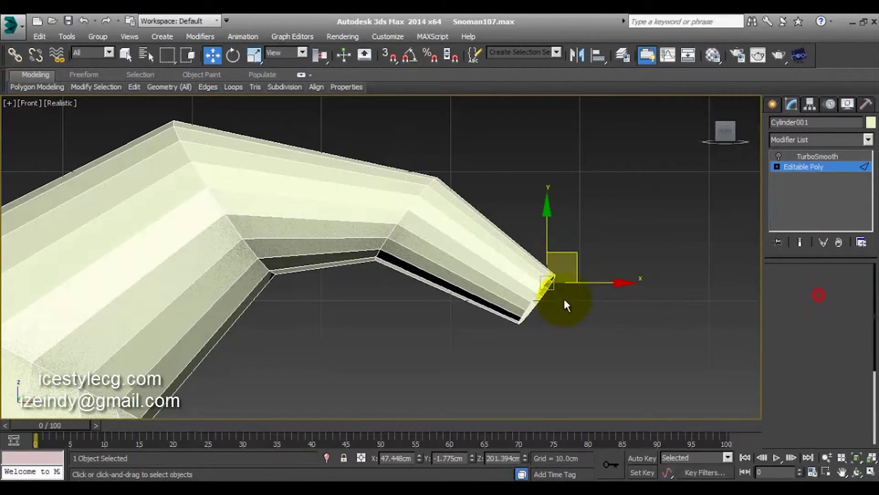
click(552, 281)
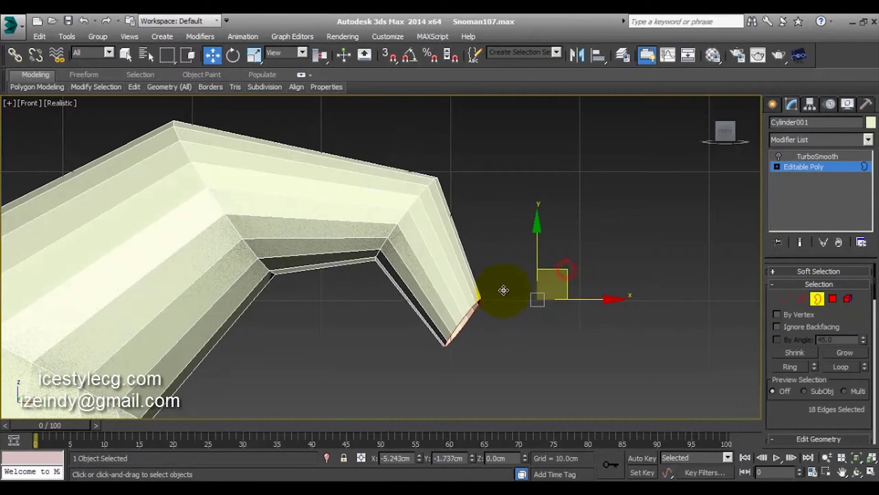
scroll(458, 311, down, 2)
scroll(389, 328, down, 2)
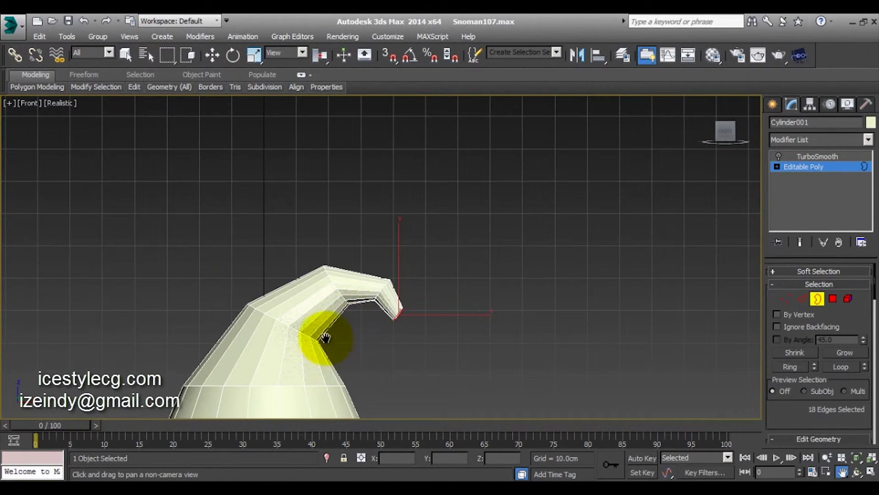
mouse_move(325, 337)
middle_down()
mouse_move(363, 260)
mouse_move(430, 258)
middle_up()
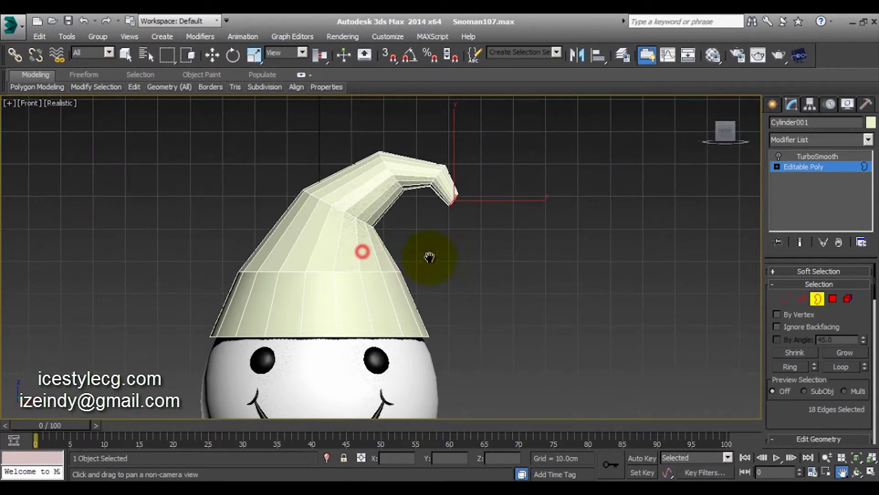
Step: Preview the hat with smoothing, then return to the Editable Poly edge level
click(815, 300)
click(778, 155)
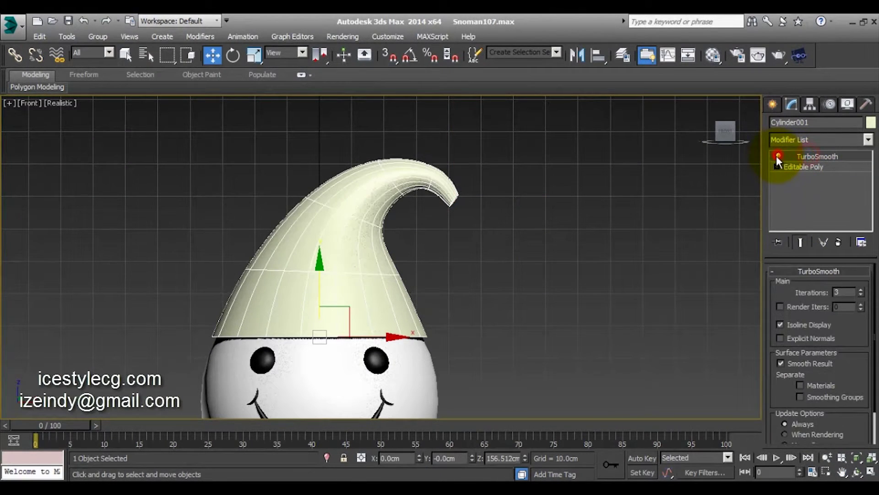
click(803, 167)
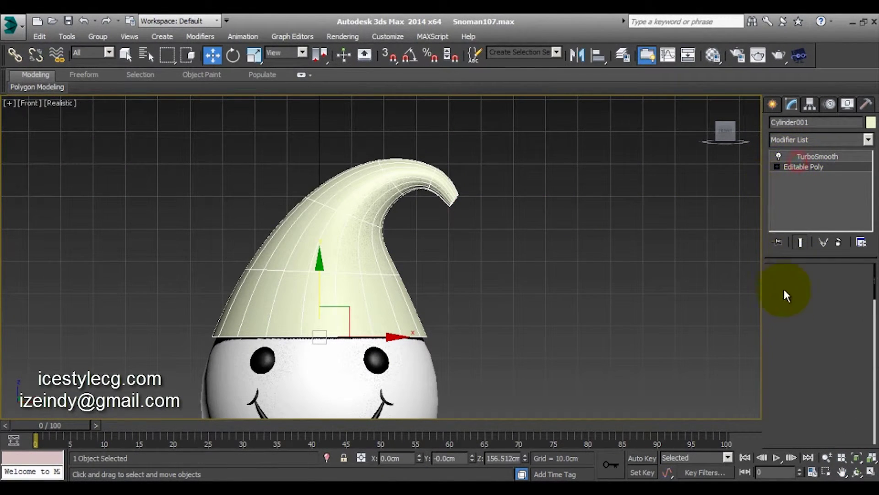
click(799, 299)
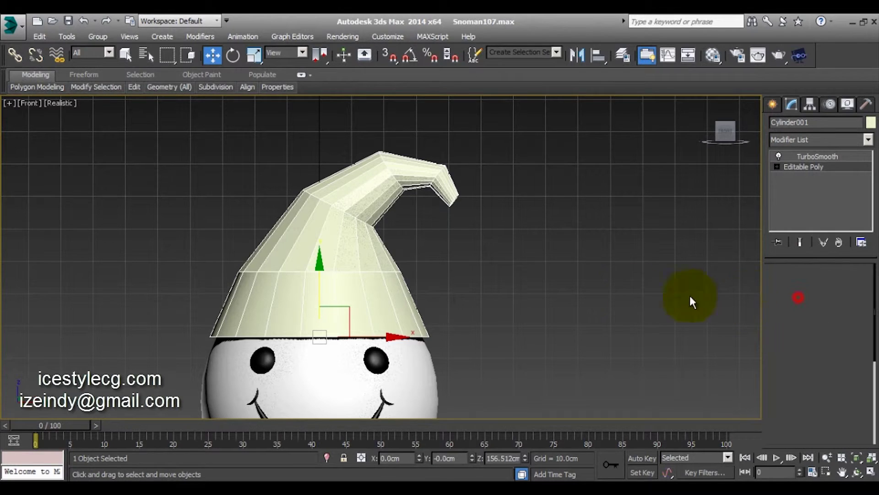
Step: Shrink an edge loop on the hat's upper part slightly
click(351, 215)
click(833, 365)
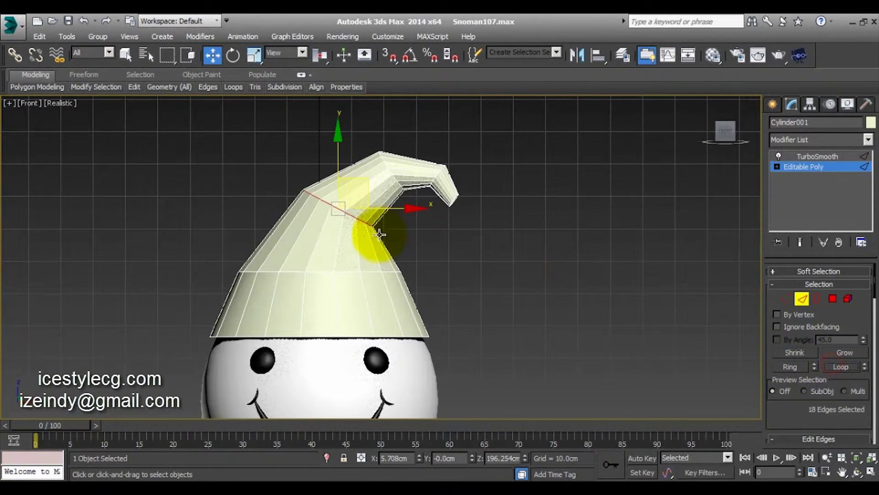
key(e)
key(r)
mouse_move(351, 201)
mouse_down()
mouse_move(352, 190)
mouse_move(350, 202)
mouse_up()
key(w)
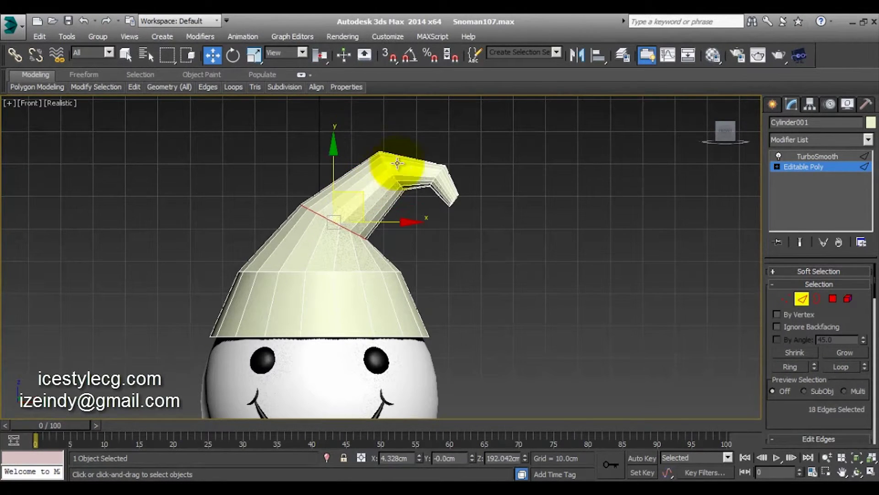
Step: Move the hat-tip vertices to sharpen the downward hook
click(802, 299)
key(1)
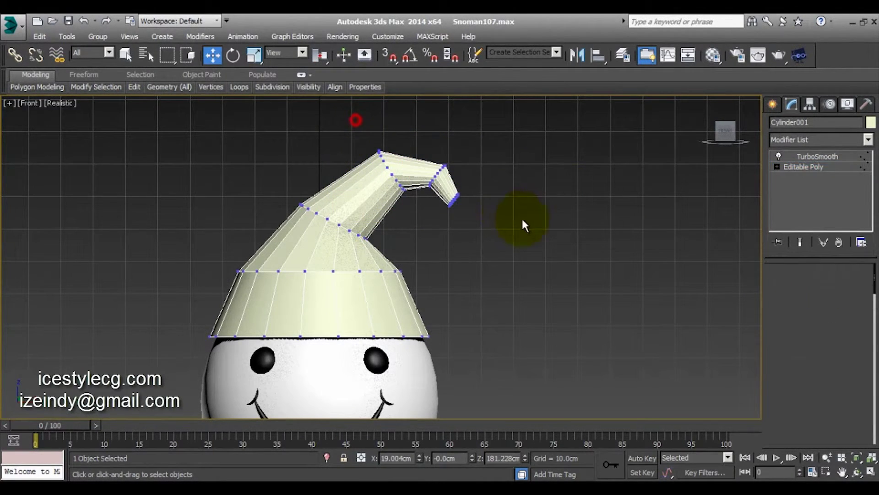
mouse_move(458, 182)
mouse_down()
mouse_move(433, 162)
mouse_move(467, 213)
mouse_up()
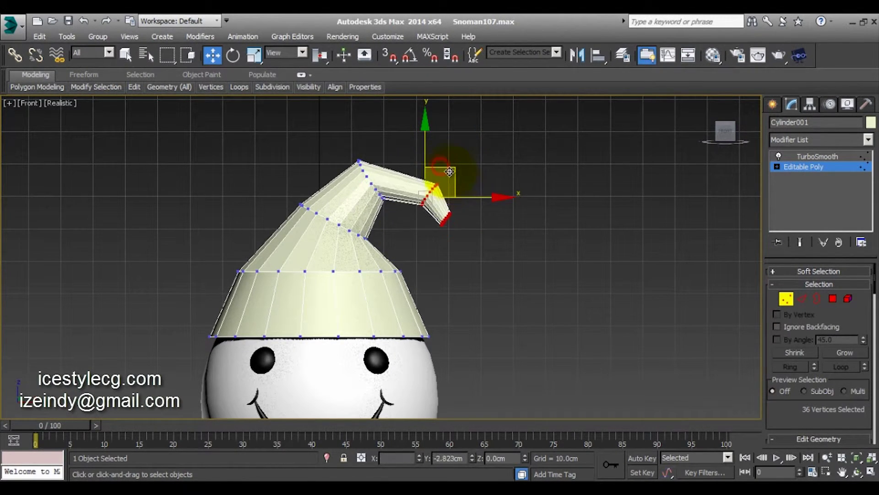
drag(440, 166, 454, 175)
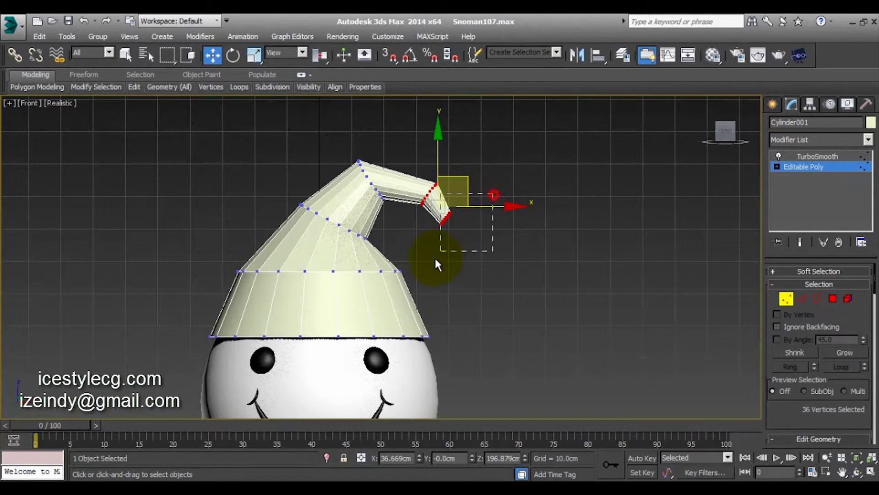
Step: Select the tip vertex ring, then the edge ring across the tip's bend
drag(435, 261, 470, 196)
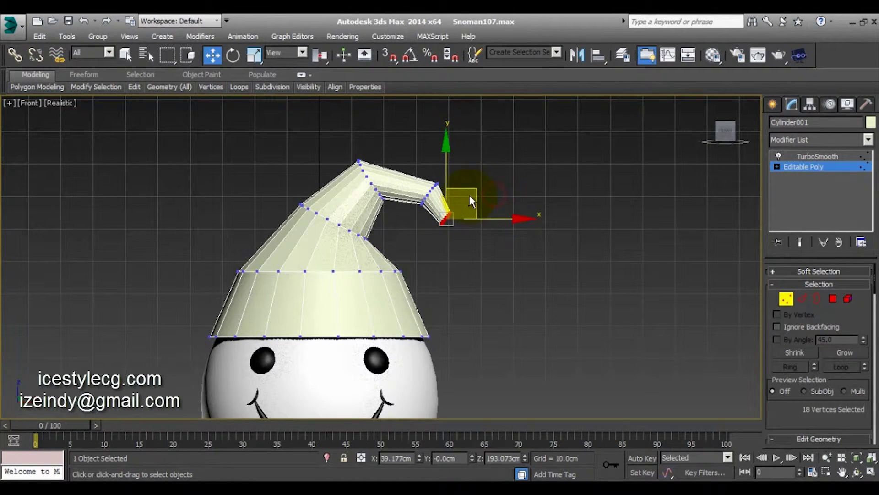
click(802, 299)
click(401, 154)
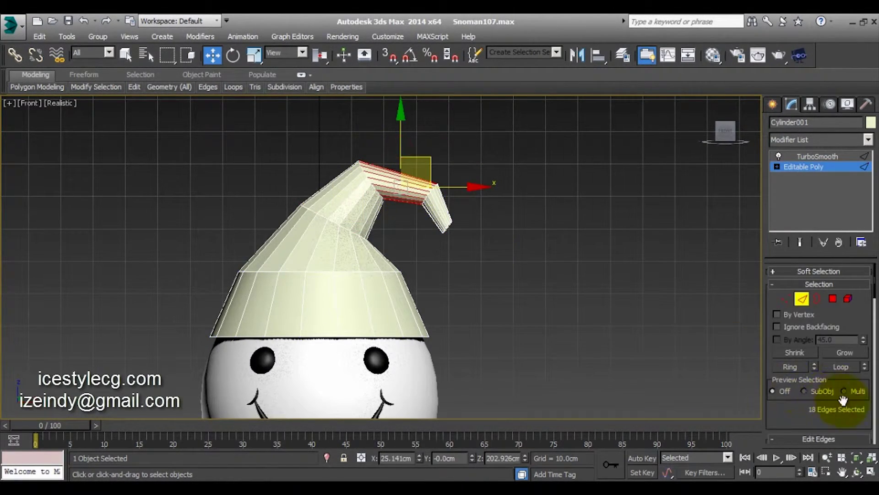
Step: Connect the selected edge ring to add a new loop across the tip's bend
click(232, 86)
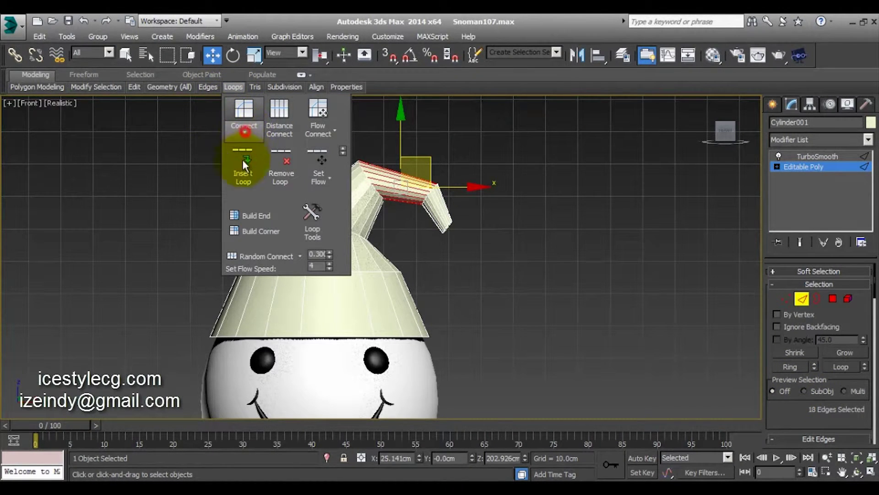
click(245, 132)
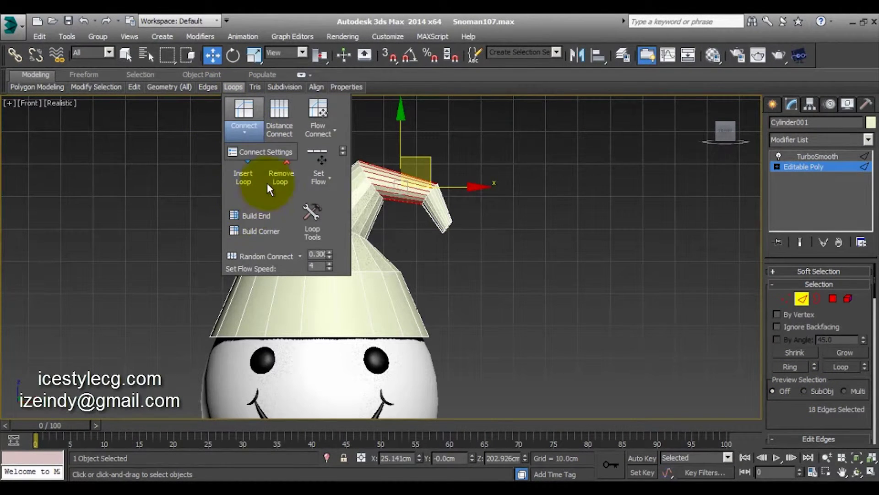
click(242, 152)
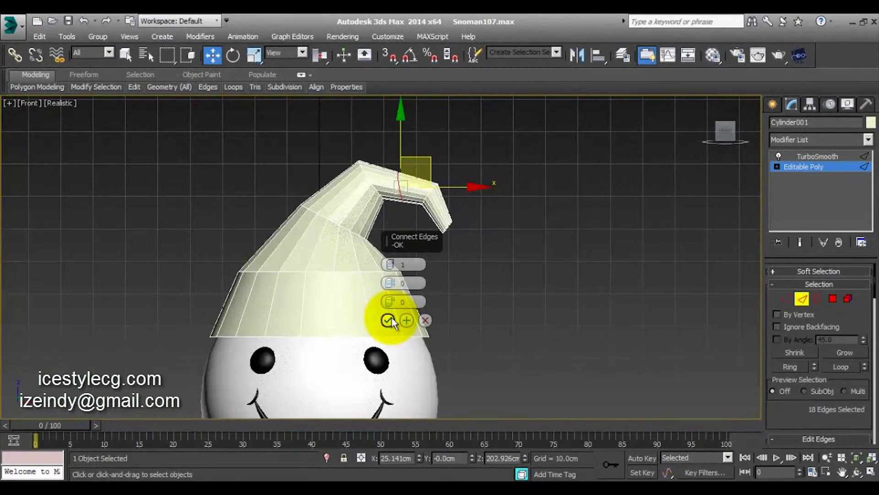
click(391, 319)
Step: Exit sub-object editing and turn on the hat's TurboSmooth modifier
click(786, 299)
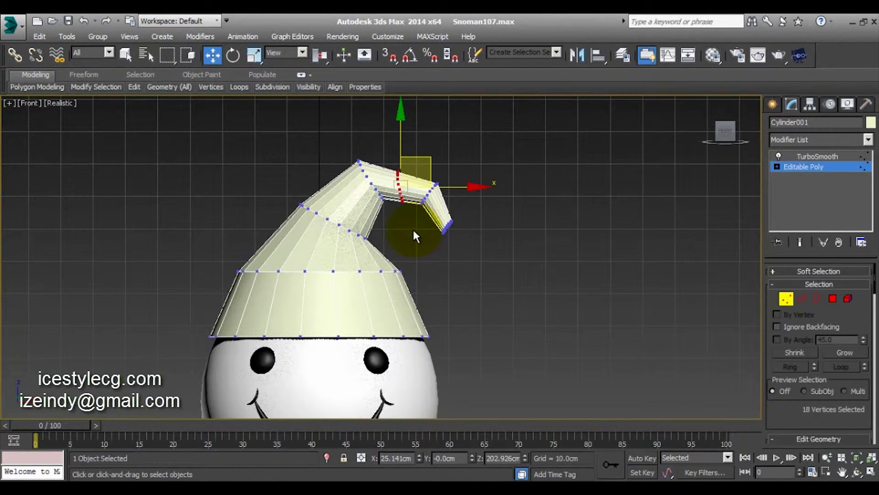
key(e)
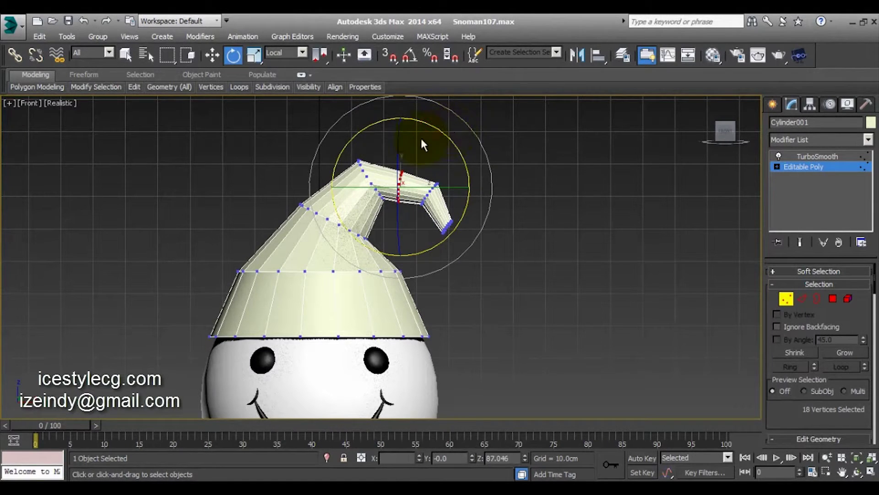
key(w)
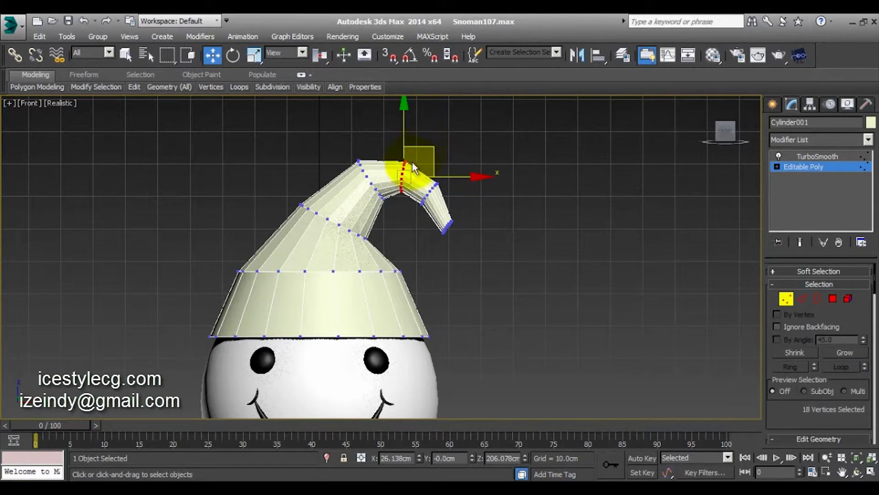
key(e)
key(w)
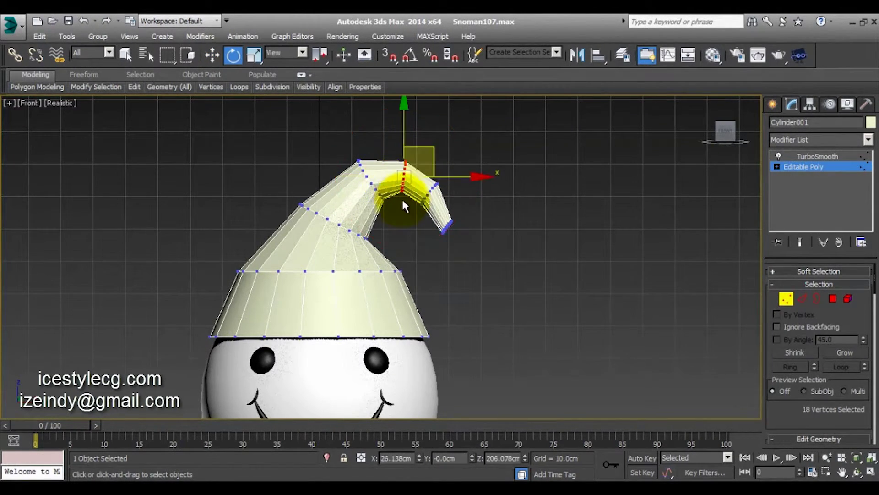
click(787, 299)
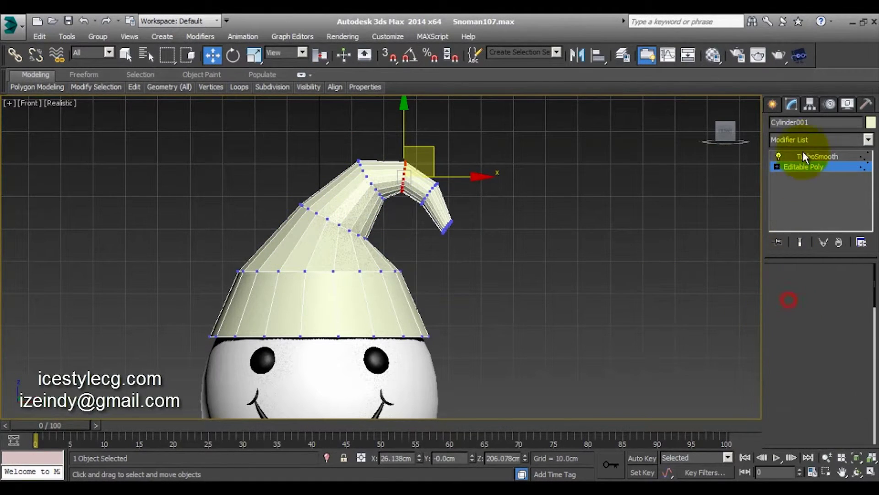
click(797, 157)
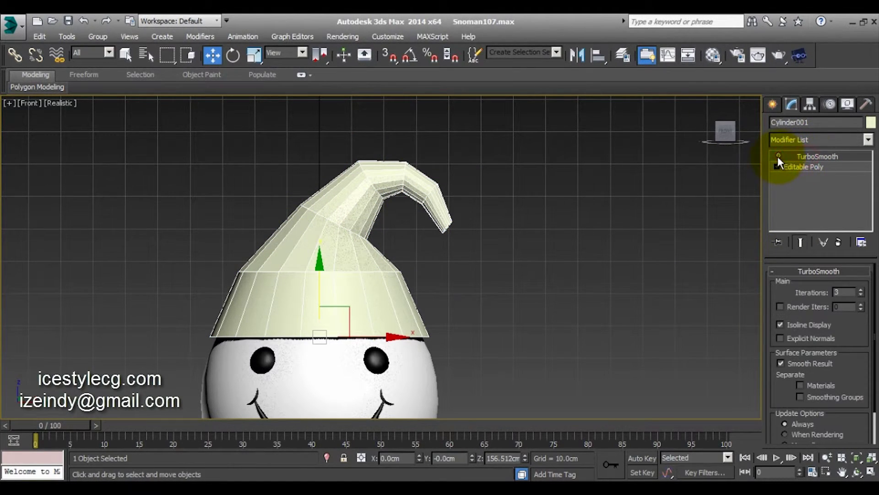
click(777, 155)
Step: Orbit the Perspective view to inspect the smoothed hat
key(p)
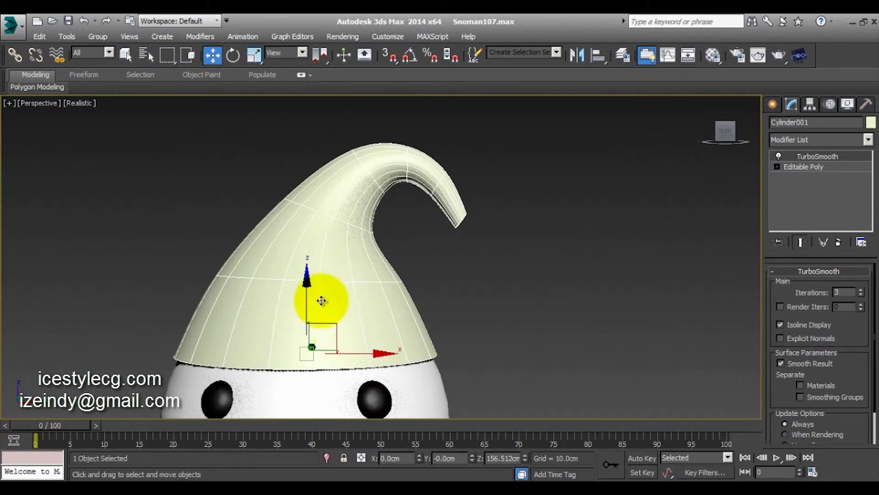
key(ctrl+r)
mouse_move(283, 271)
mouse_down()
mouse_move(222, 271)
mouse_move(181, 251)
mouse_move(405, 252)
mouse_move(506, 267)
mouse_move(481, 265)
mouse_up()
Step: Create a small standard-primitive sphere beside the hat in Top view
click(772, 104)
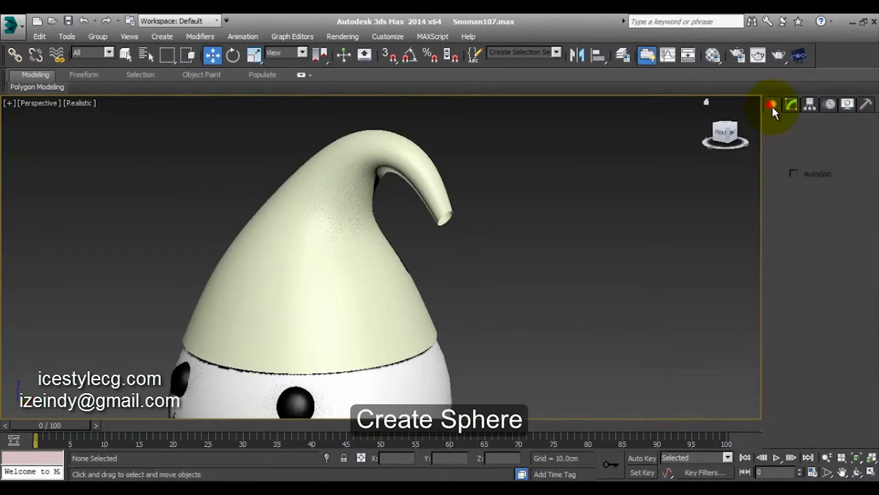
click(797, 199)
click(791, 202)
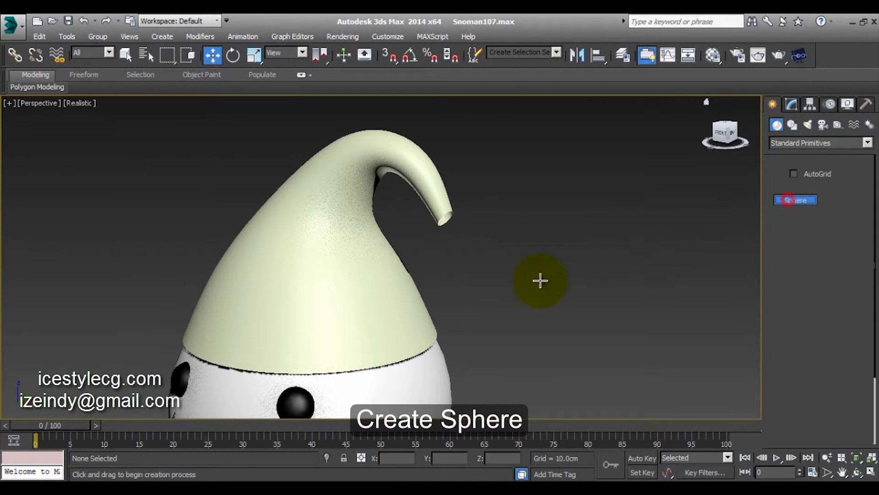
key(t)
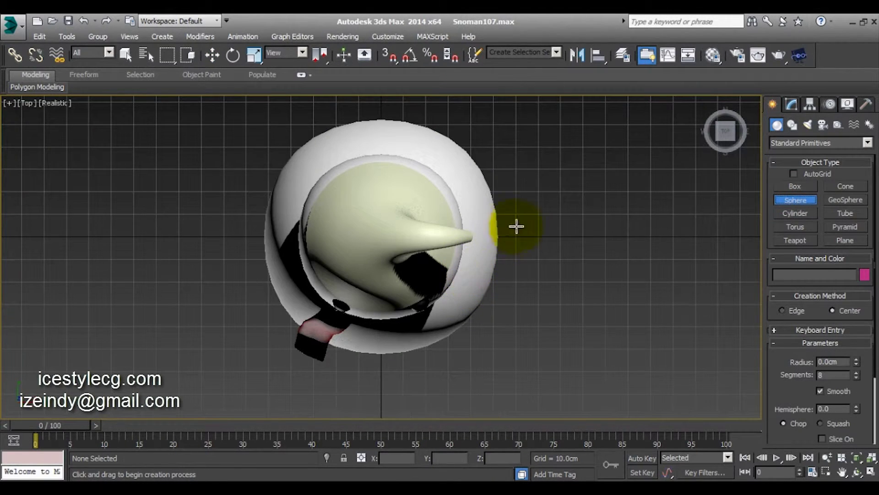
drag(520, 227, 524, 237)
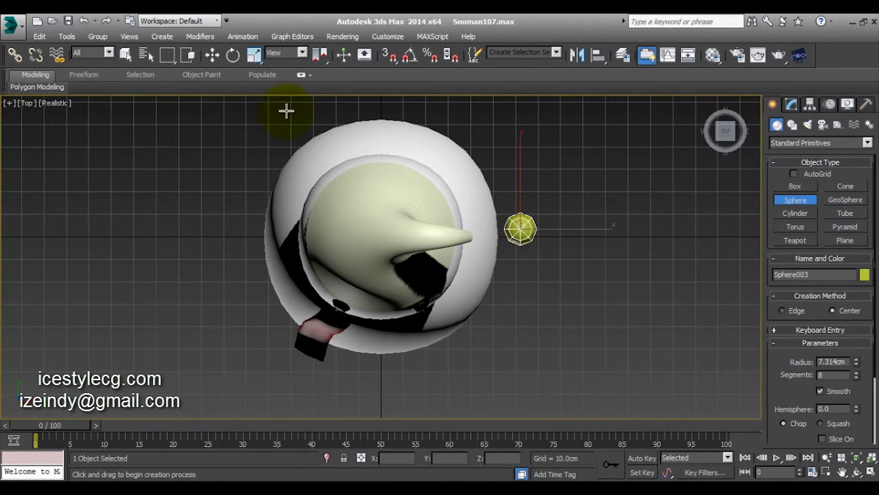
Step: Move the small sphere up to the hat tip in Front view
click(213, 55)
key(f)
drag(447, 402, 413, 93)
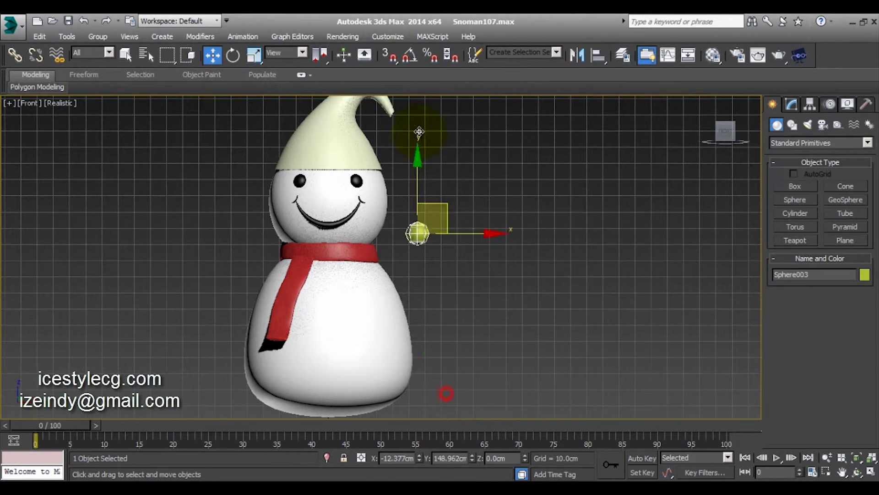
key(z)
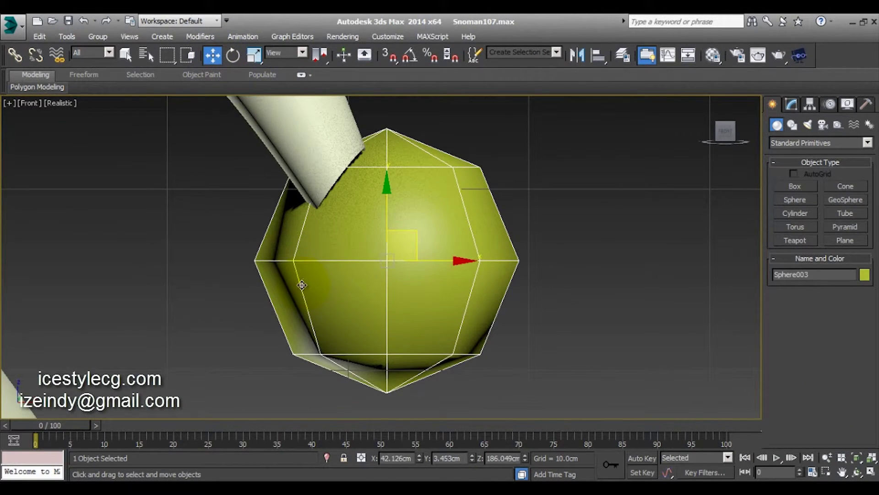
alt+middle_drag(350, 255, 413, 247)
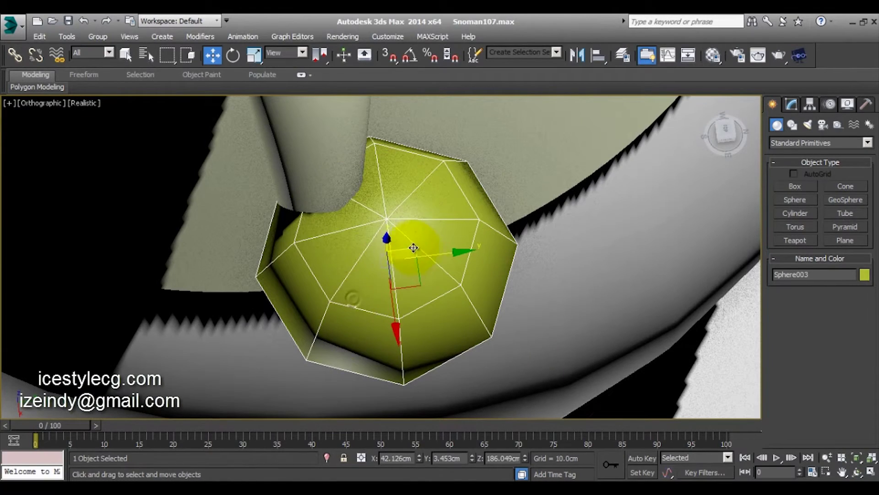
mouse_move(413, 247)
mouse_down()
mouse_move(348, 248)
mouse_move(402, 177)
mouse_move(421, 187)
mouse_up()
Step: Tilt the sphere about 25 degrees and shift it onto the hat tip
key(ctrl+r)
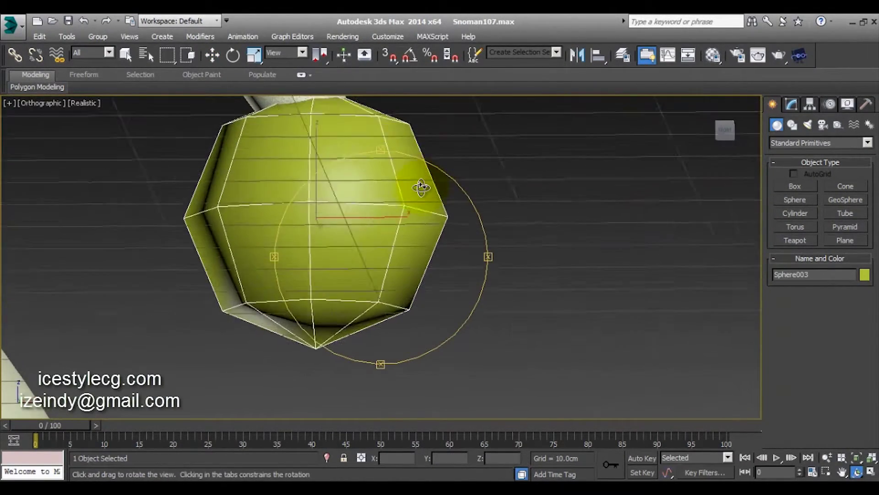
scroll(412, 232, down, 5)
drag(324, 244, 326, 240)
scroll(326, 239, up, 2)
key(e)
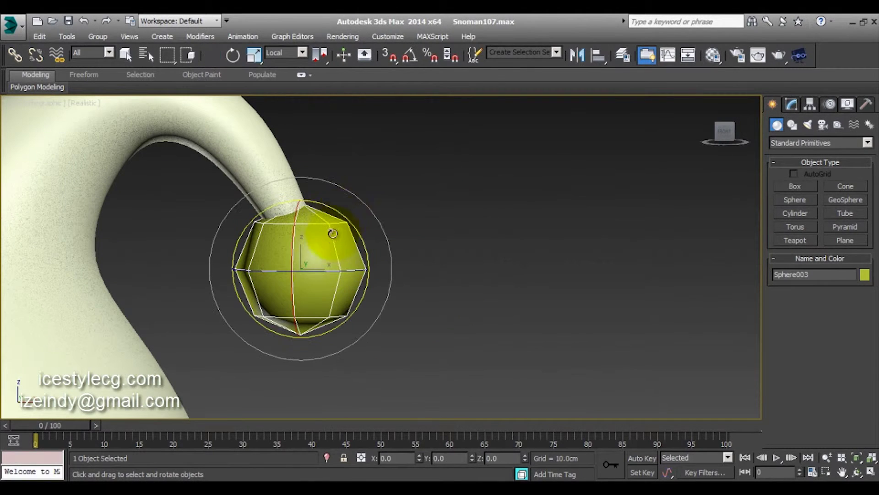
drag(343, 210, 326, 187)
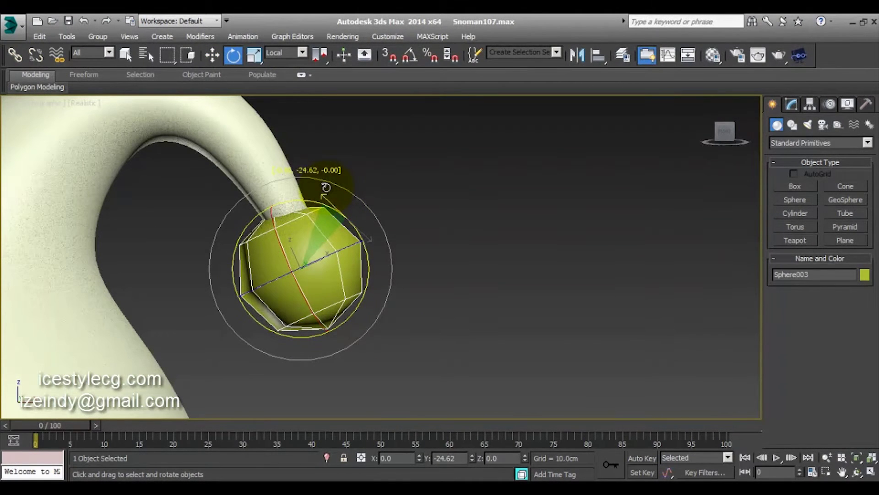
key(w)
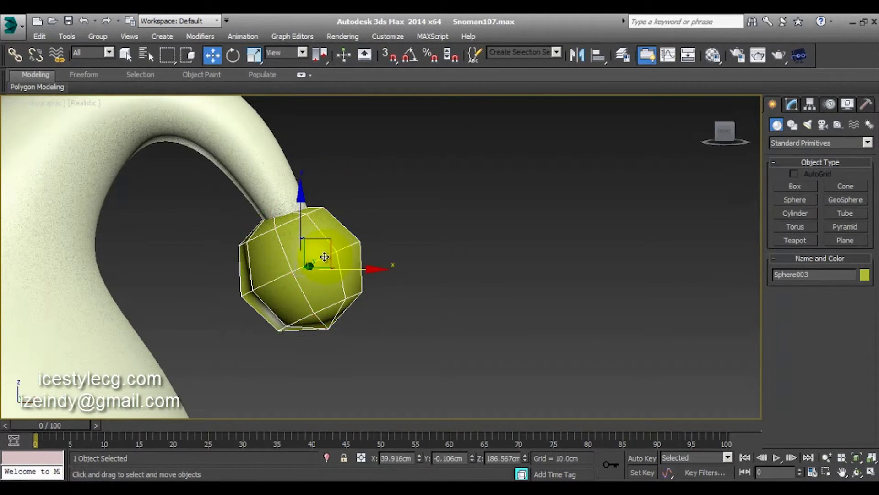
drag(336, 250, 339, 241)
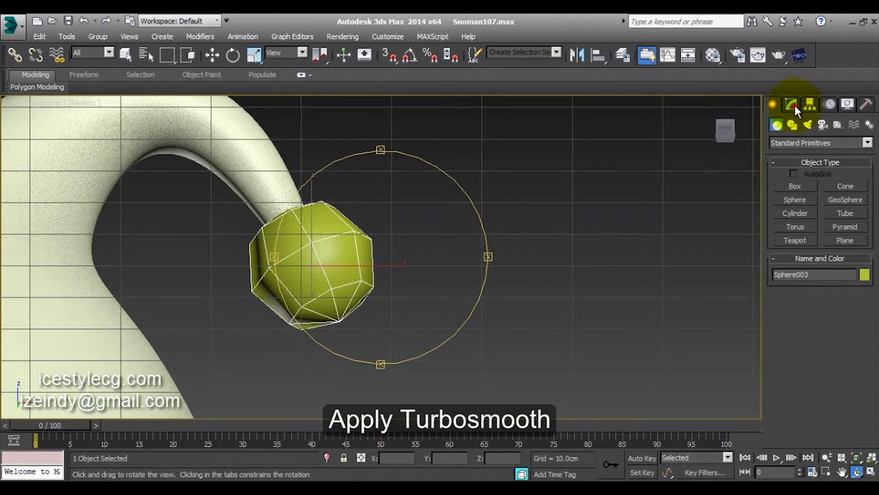
Step: Add TurboSmooth to the sphere, keeping isoline display on
click(792, 104)
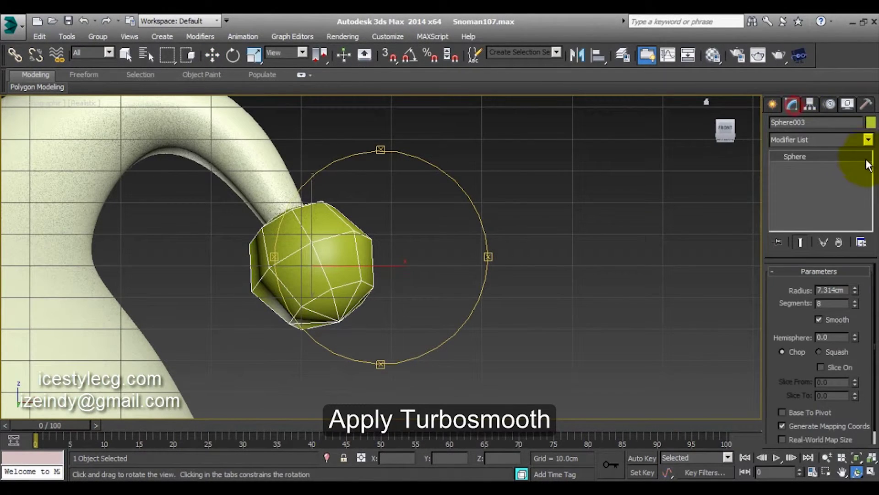
click(868, 140)
scroll(825, 366, down, 4)
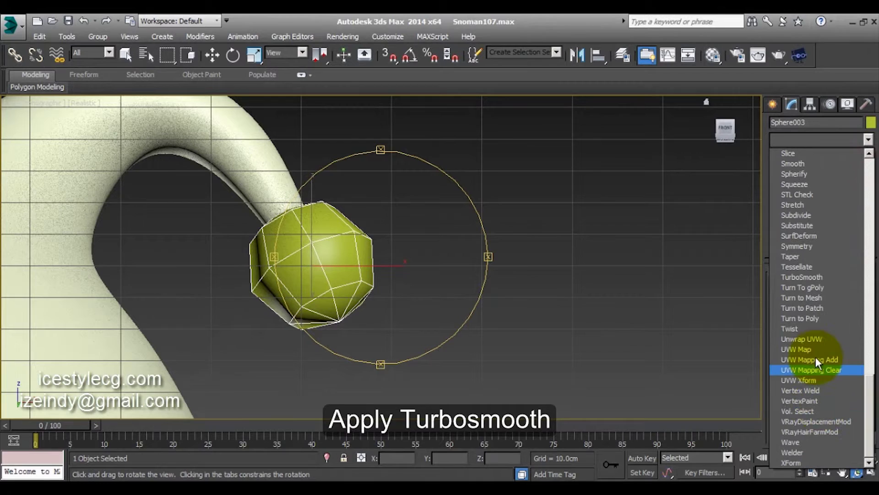
click(810, 277)
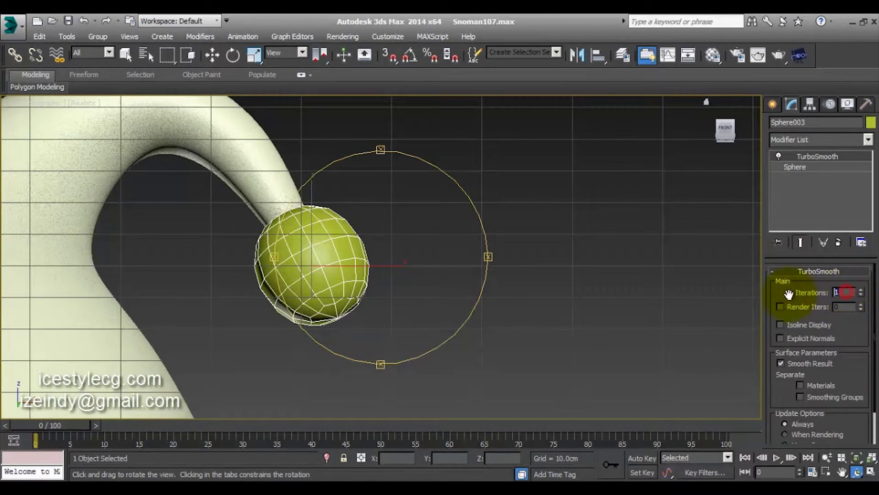
click(780, 325)
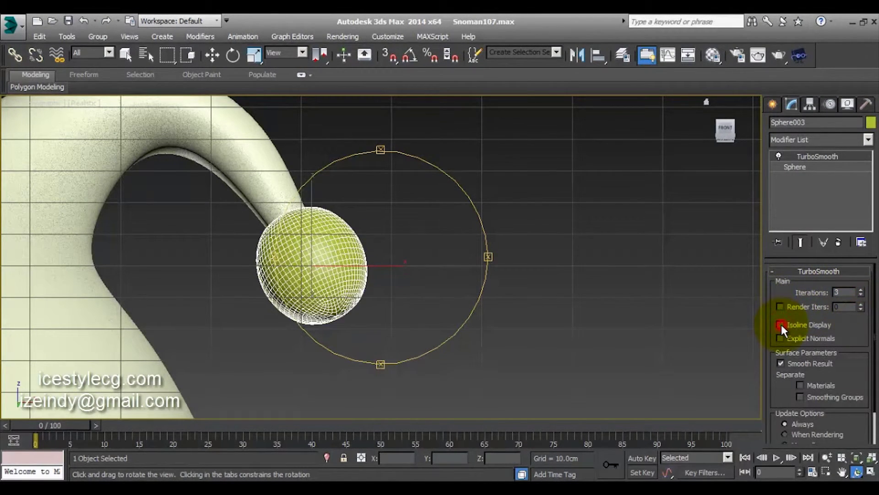
click(782, 325)
Step: Scale the pompom ball slightly wider along X
key(r)
scroll(334, 255, down, 5)
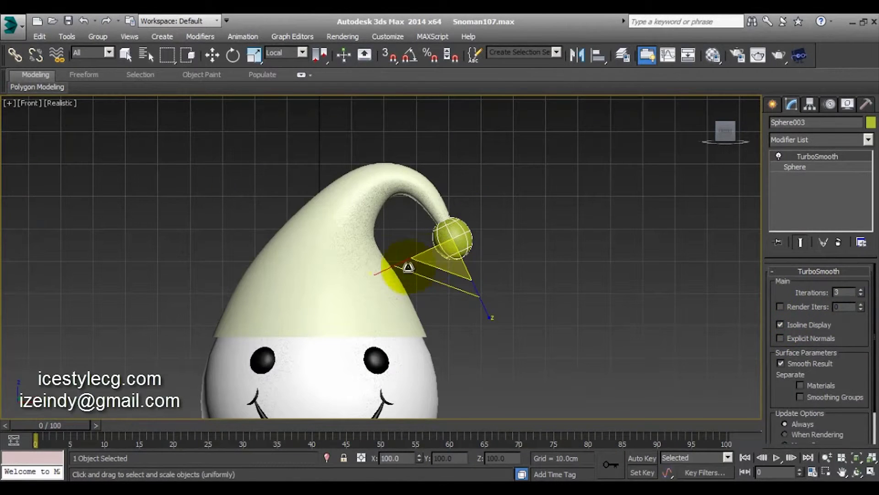
drag(385, 269, 375, 277)
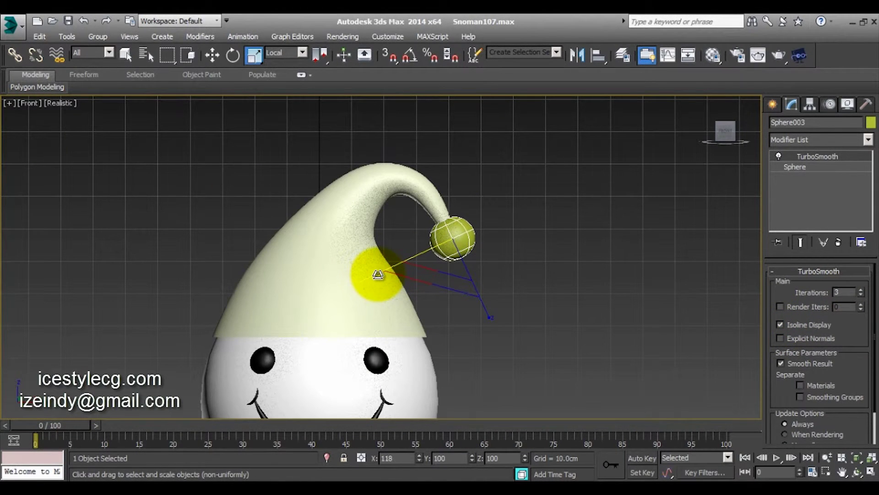
Step: Set the hat's object colour to red
key(e)
click(346, 204)
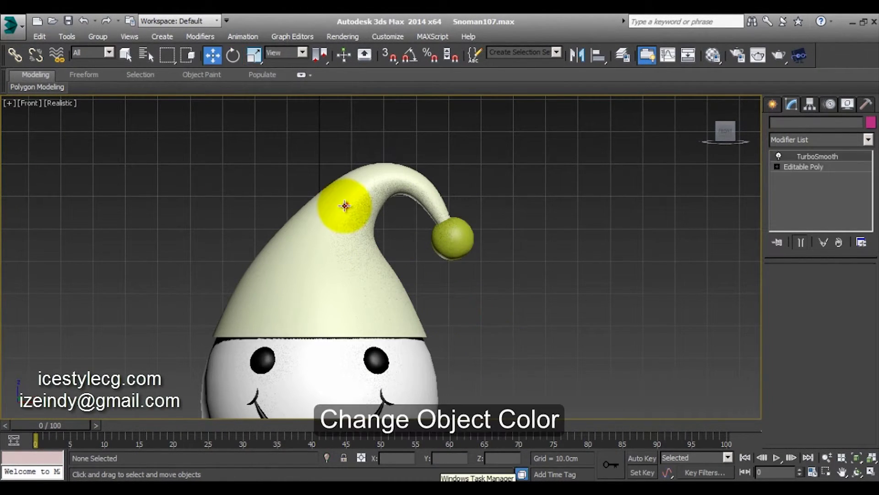
key(w)
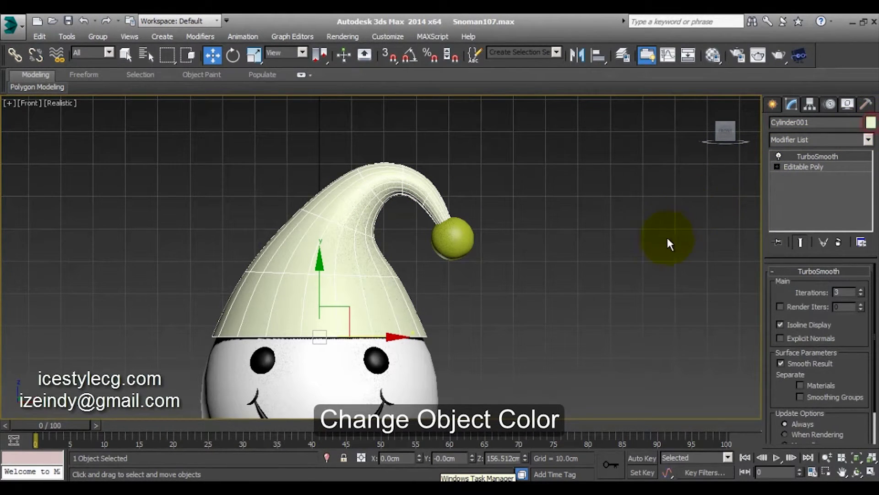
click(341, 247)
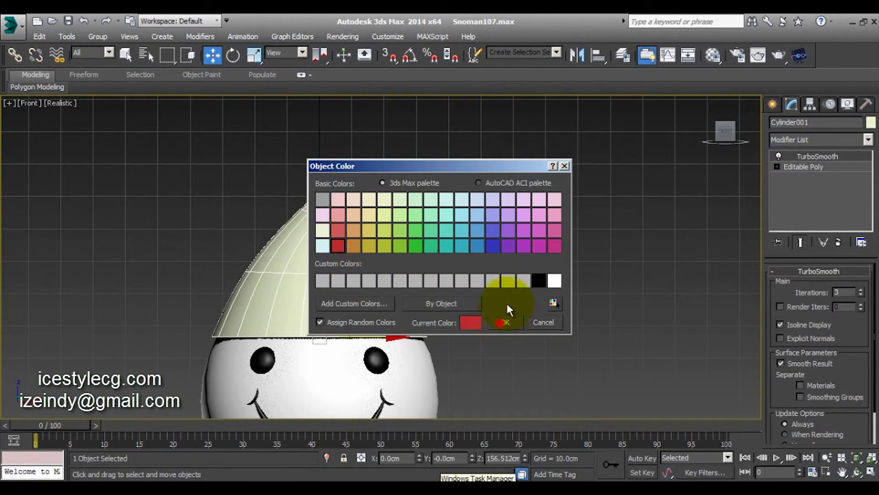
click(505, 322)
click(485, 252)
Step: Set the pompom ball's object colour to white
click(466, 234)
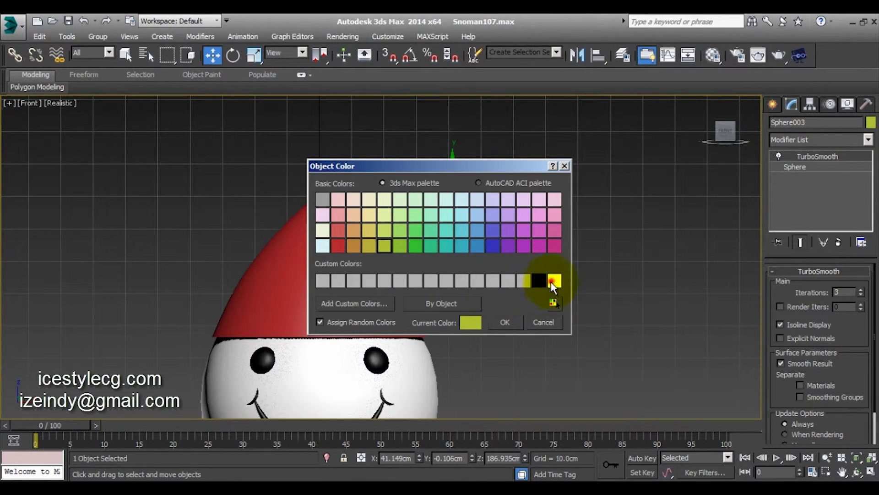
click(553, 281)
click(508, 323)
Step: Reselect the hat and bring the snowman's face into view
click(524, 337)
click(366, 324)
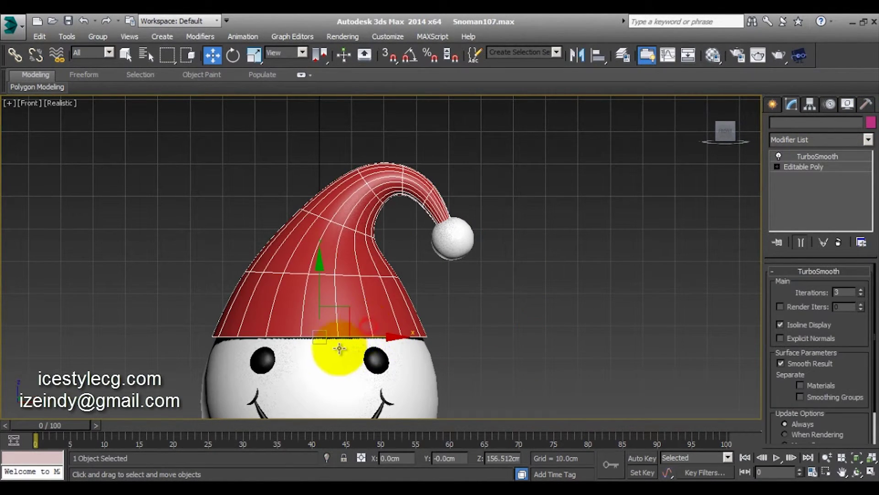
scroll(343, 355, up, 4)
middle_drag(328, 342, 437, 293)
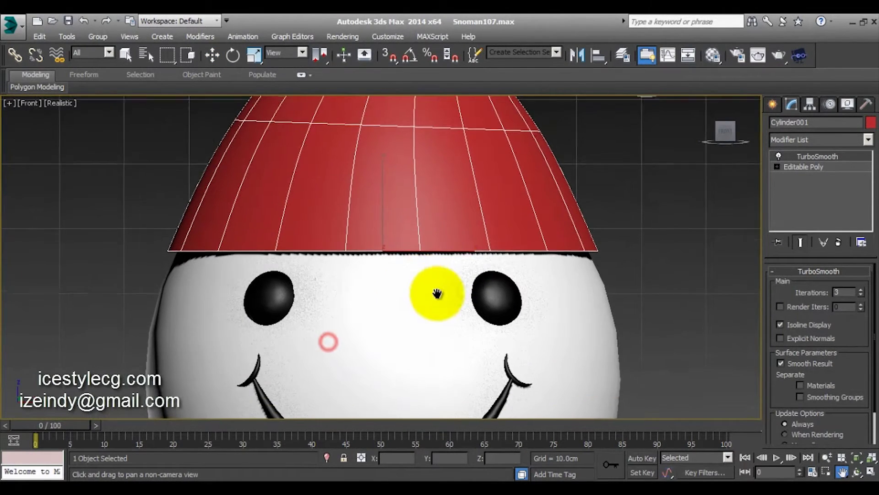
Step: Select the hat's bottom border and create a linear shape, Shape001, from it
right_click(173, 244)
key(w)
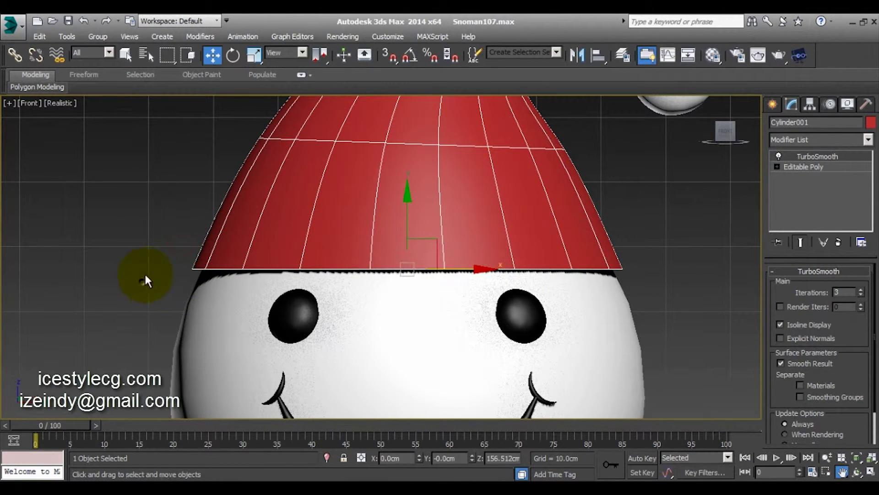
click(798, 166)
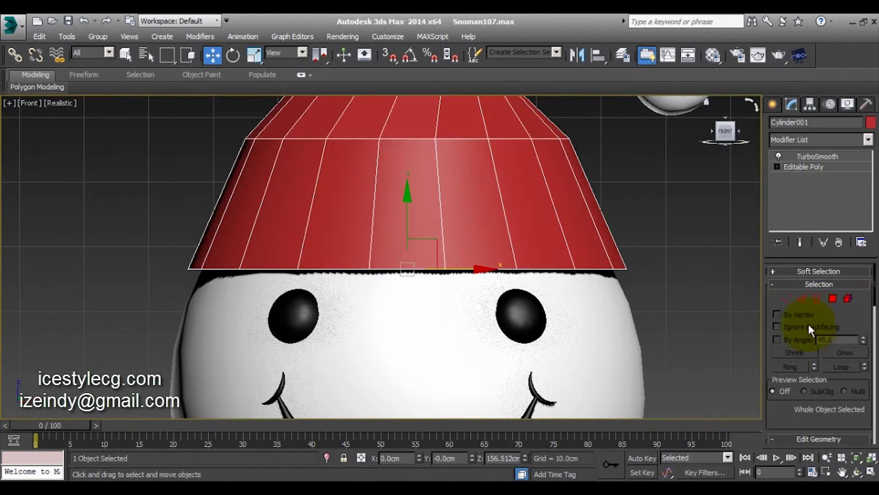
click(818, 298)
click(582, 269)
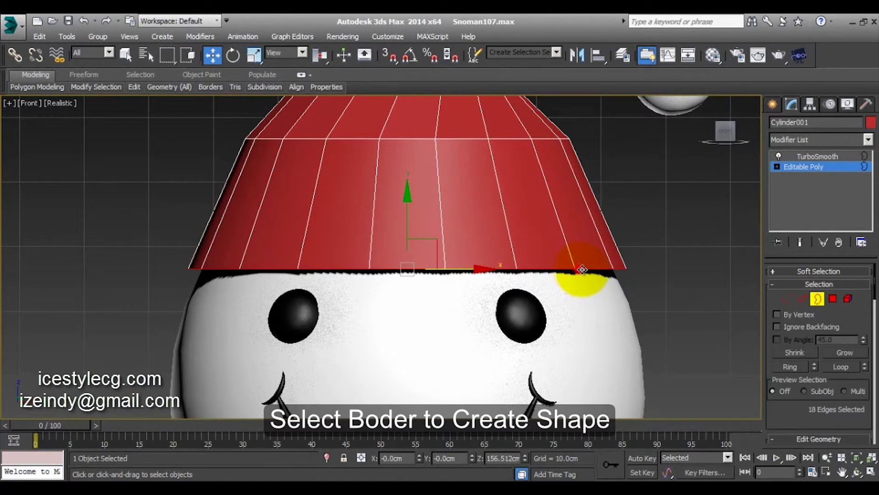
drag(873, 299, 874, 453)
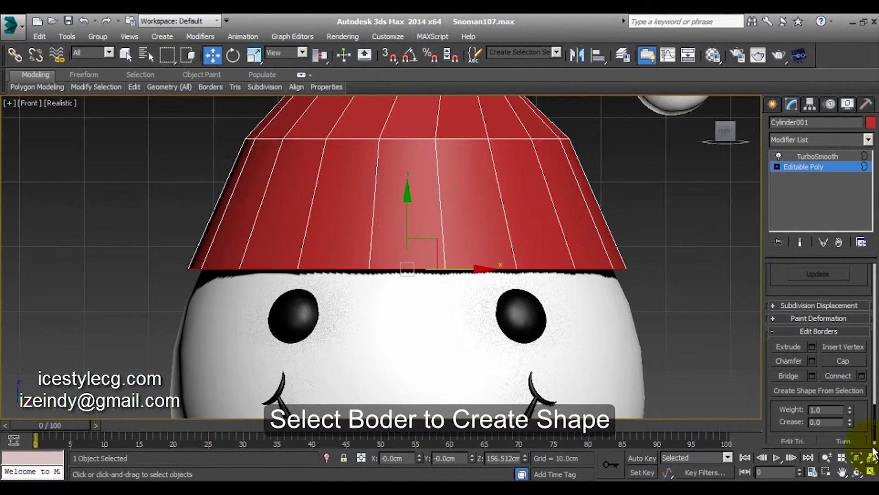
click(845, 391)
click(460, 252)
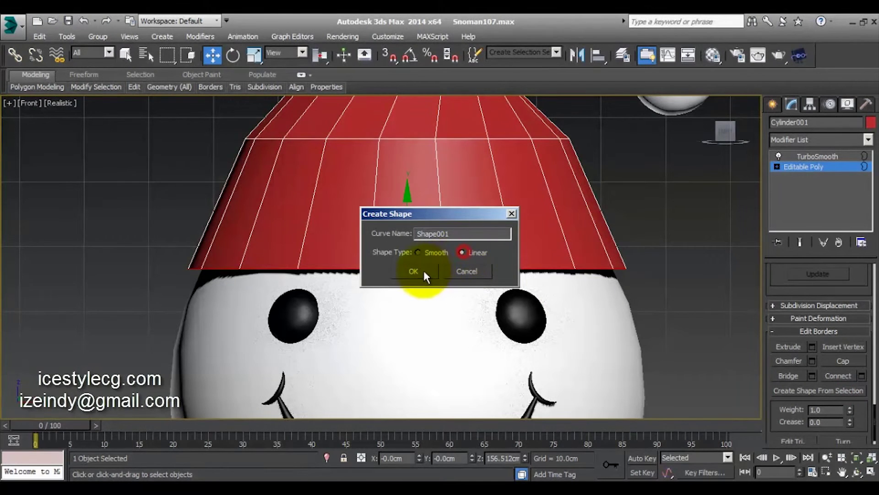
click(422, 270)
click(869, 139)
Step: Add a Shell with outer amount 0 and inner amount 2.0cm, then re-enable TurboSmooth
scroll(852, 366, down, 10)
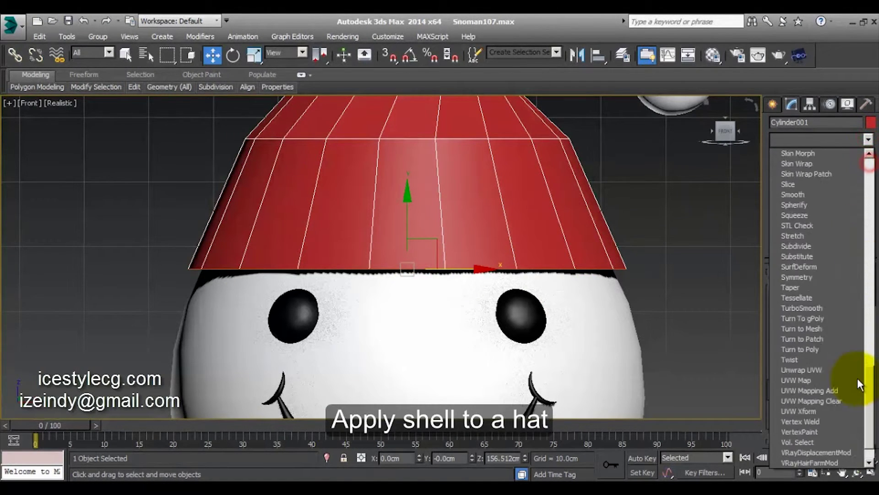
scroll(824, 275, up, 2)
click(804, 205)
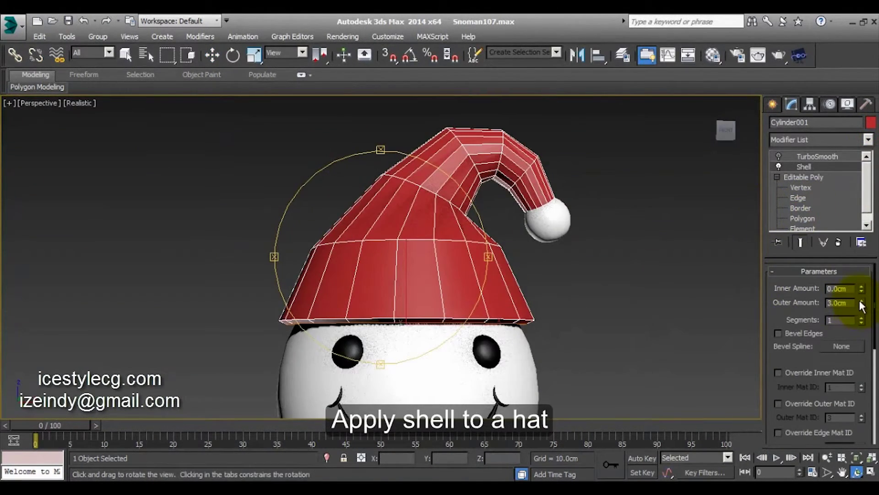
right_click(861, 302)
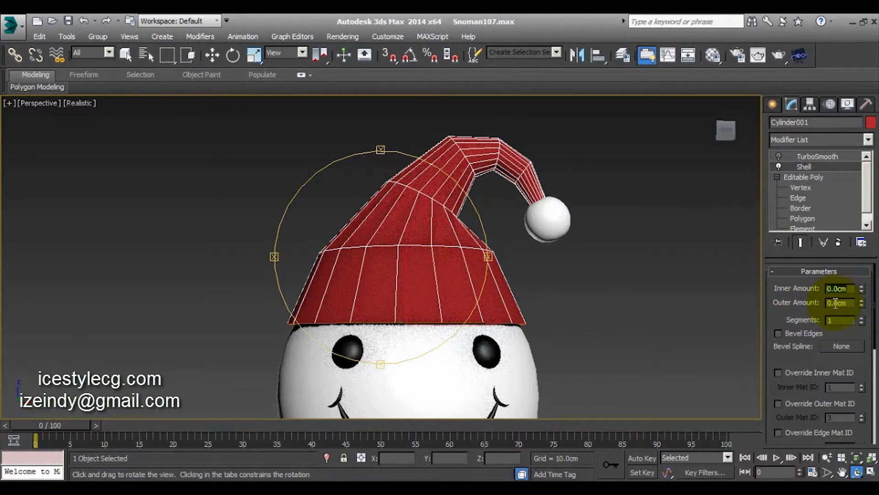
text(2)
key(Return)
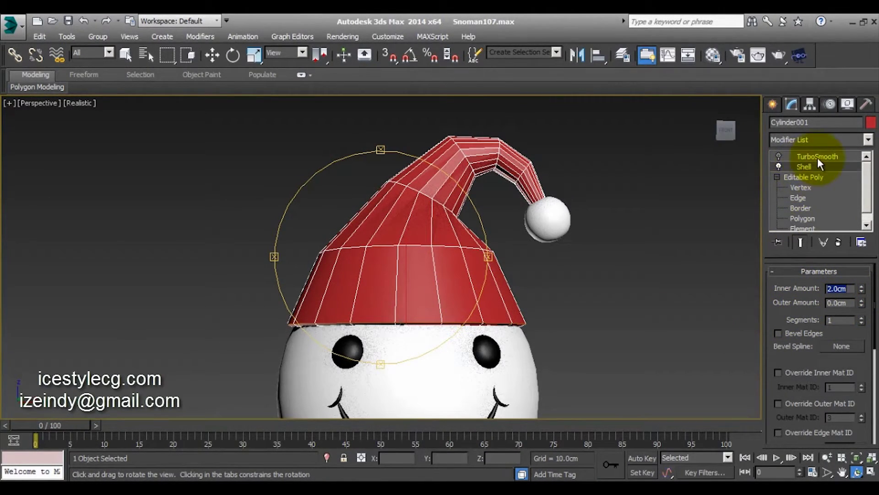
click(818, 158)
click(778, 156)
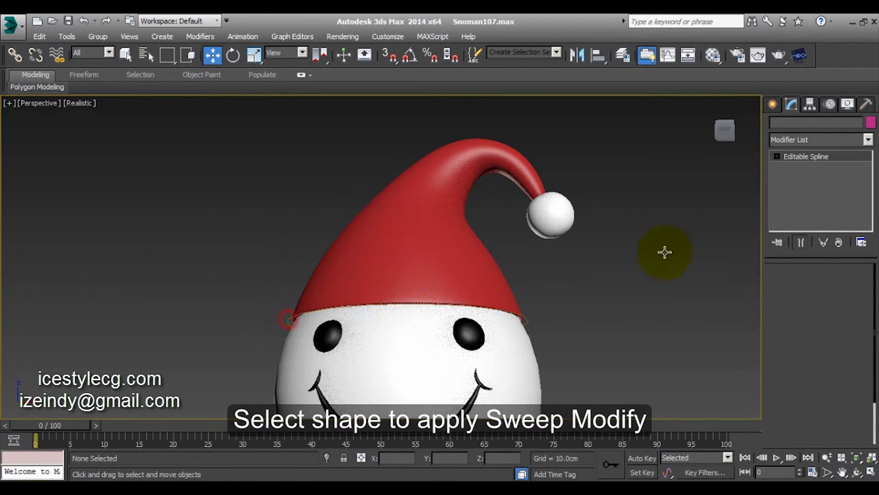
Step: Add a Sweep modifier to Shape001 using the built-in Cylinder section
click(868, 146)
scroll(856, 371, down, 10)
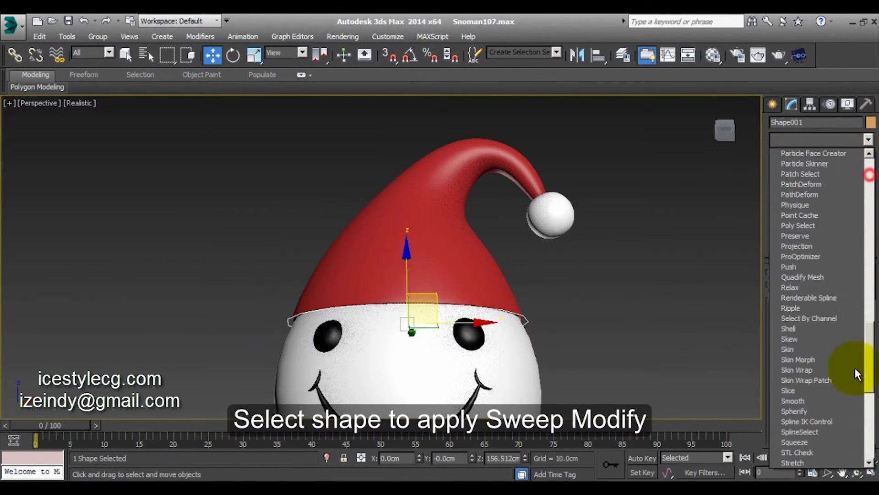
scroll(855, 389, down, 5)
scroll(857, 380, up, 3)
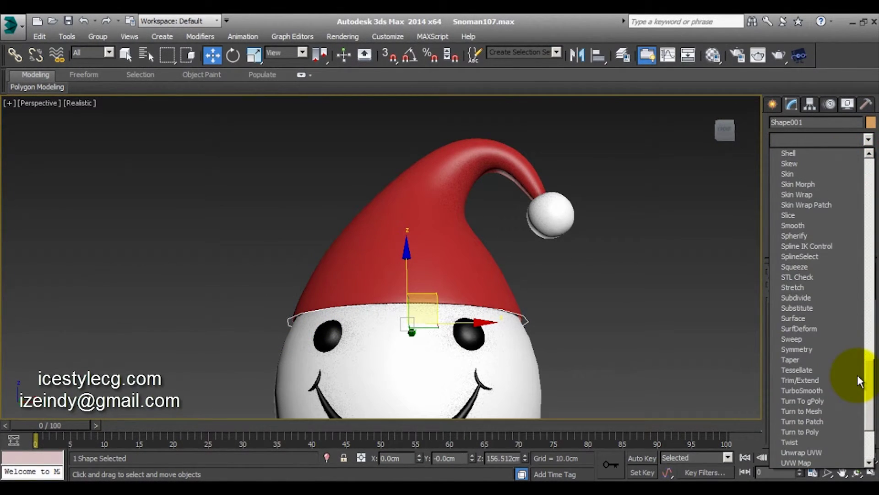
click(812, 340)
click(852, 309)
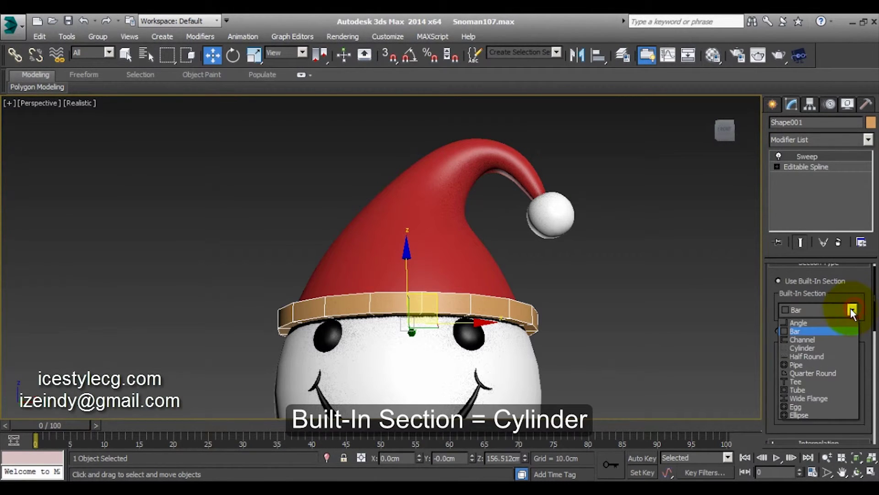
click(807, 348)
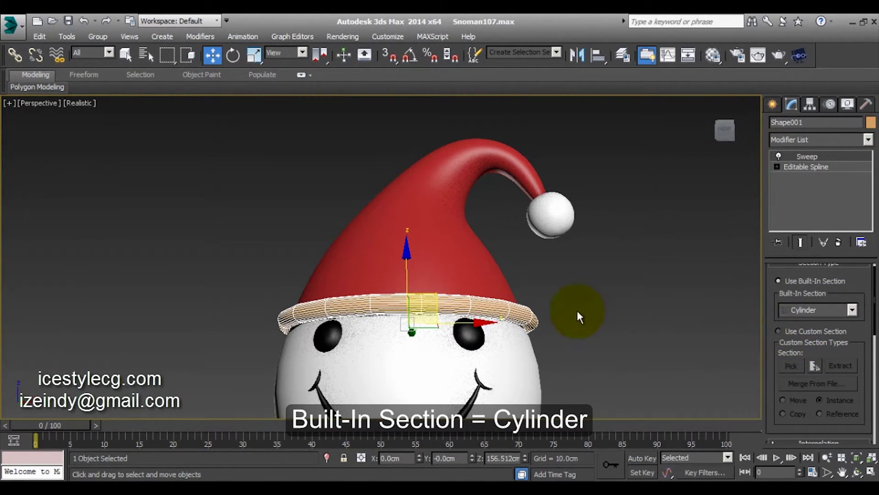
Step: Increase the Cylinder section radius to 5.0 cm for a thick brim
alt+middle_drag(457, 283, 460, 261)
drag(872, 339, 872, 377)
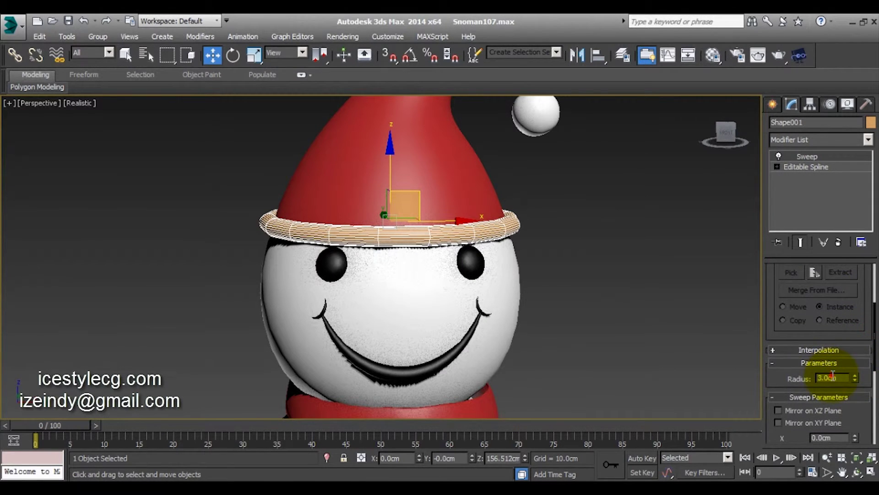
text(4)
key(Return)
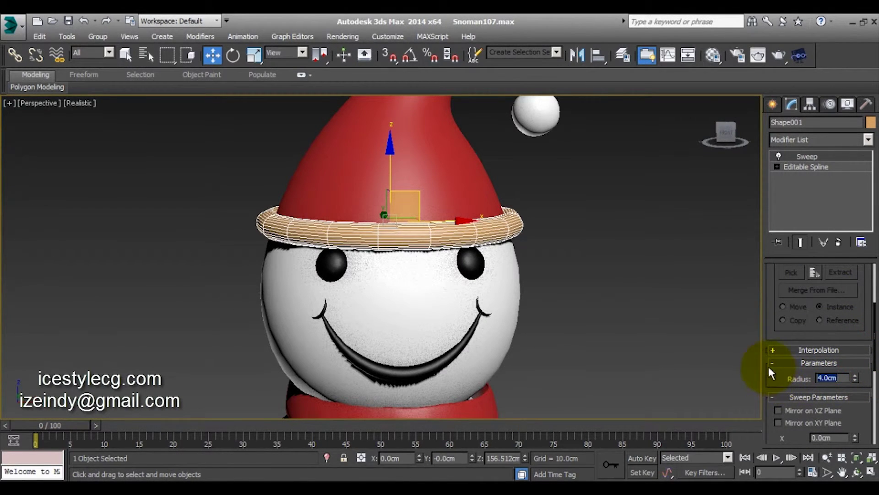
Step: Add TurboSmooth to the brim with Isoline Display enabled
click(868, 139)
drag(870, 166, 870, 257)
scroll(830, 304, down, 3)
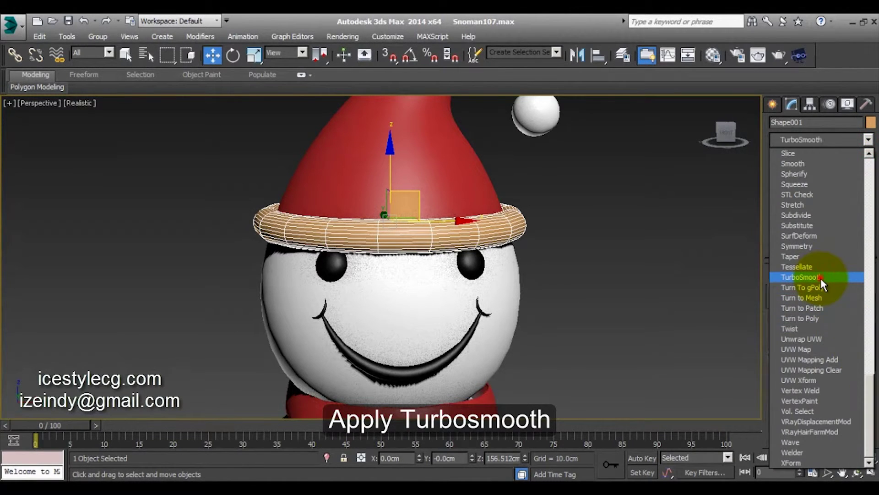
click(820, 281)
click(795, 323)
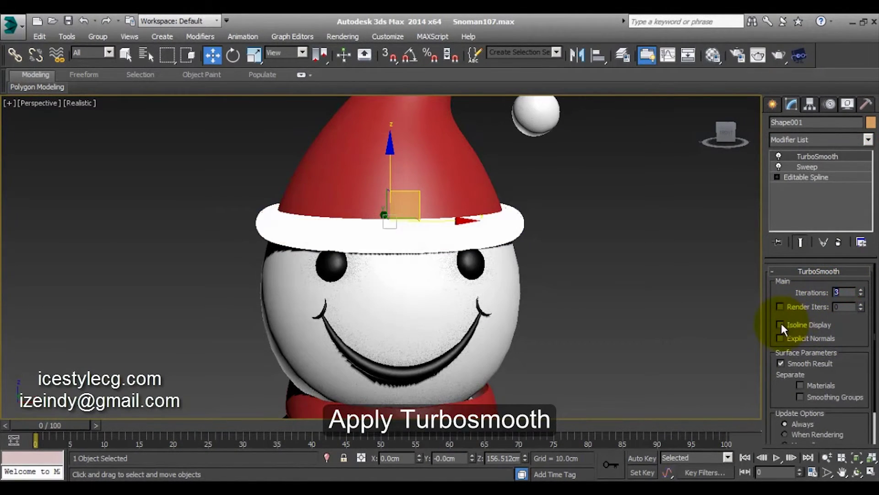
click(578, 269)
click(509, 231)
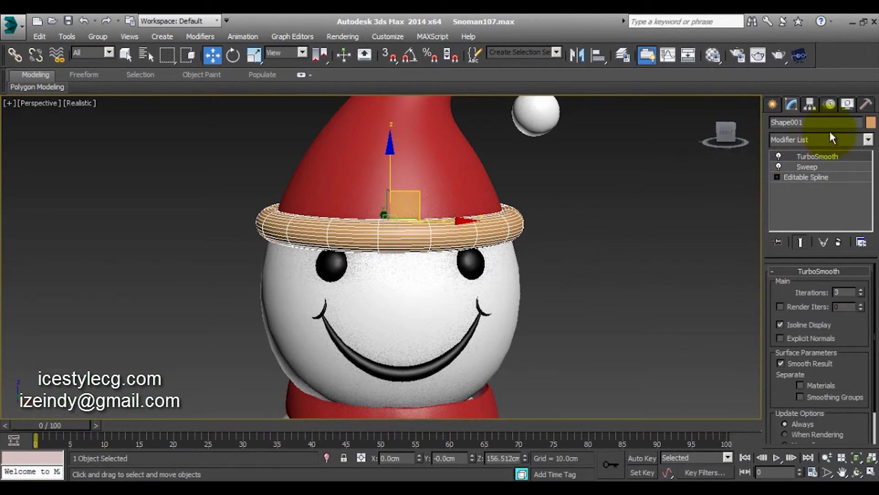
Step: Set the brim's object colour to white and zoom out to the hat
click(869, 127)
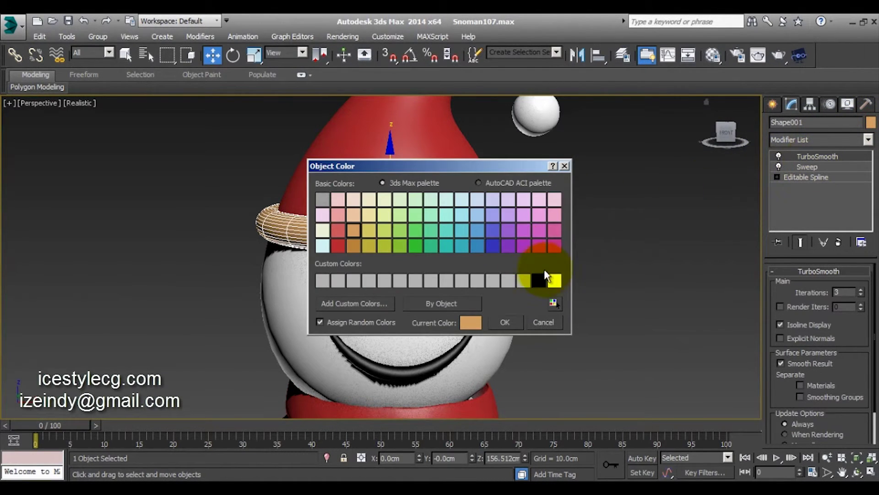
click(508, 322)
click(624, 300)
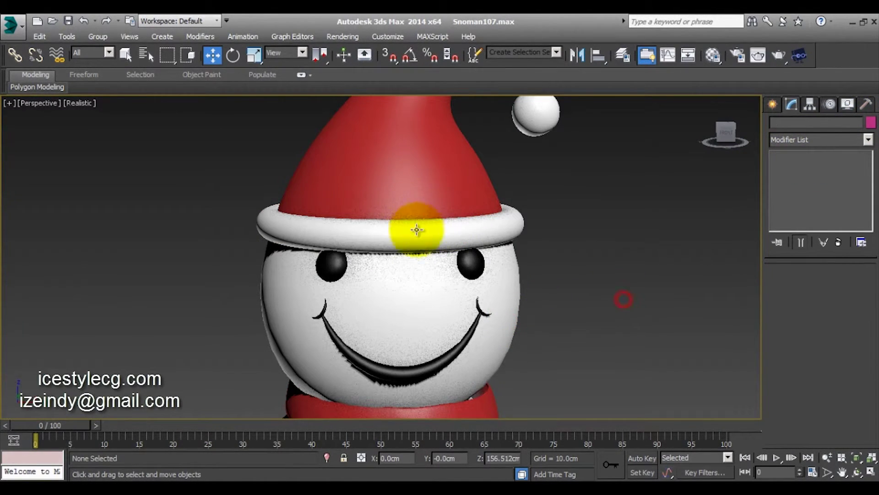
scroll(398, 243, down, 4)
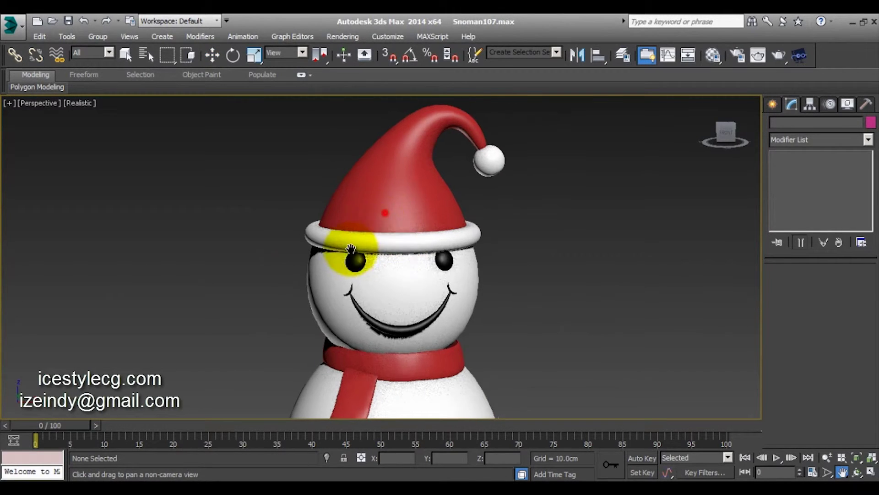
middle_drag(373, 255, 308, 331)
click(310, 272)
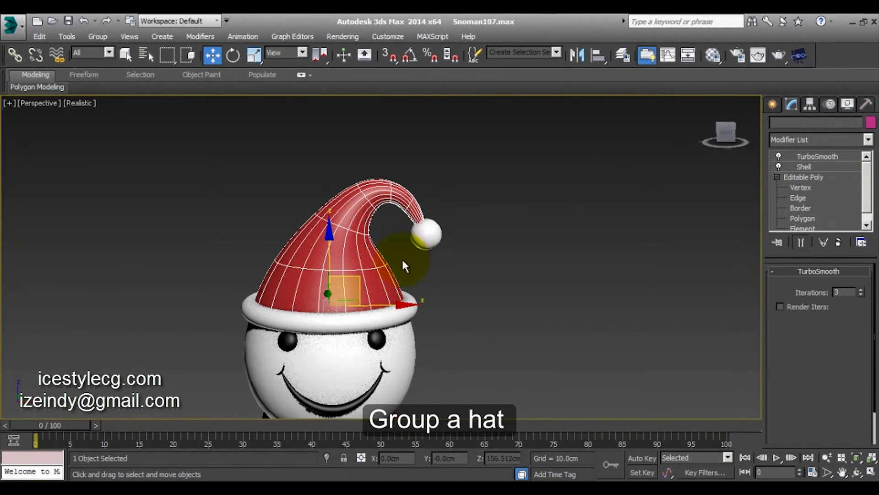
Step: Group the red hat, pompom and white brim as Group002
ctrl+click(425, 234)
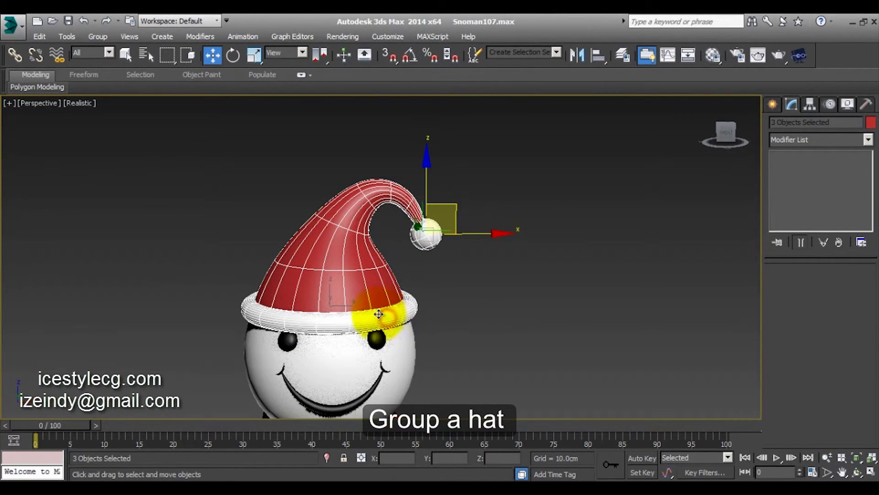
ctrl+click(393, 304)
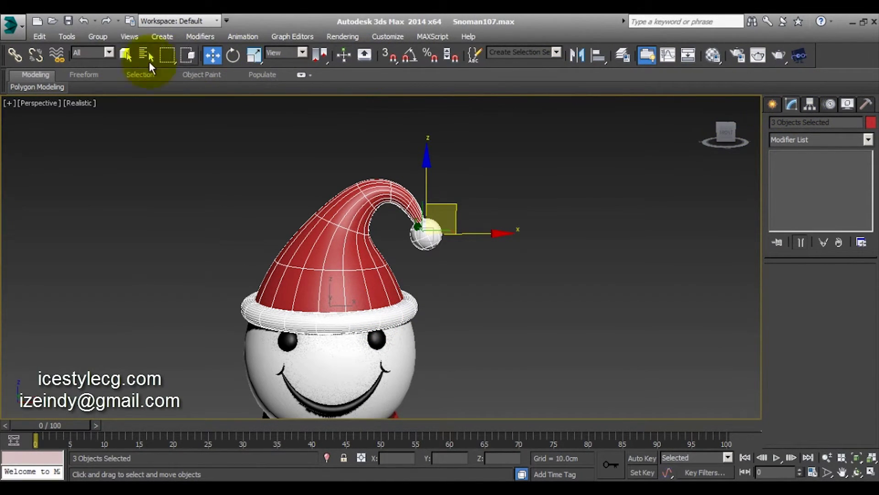
click(97, 37)
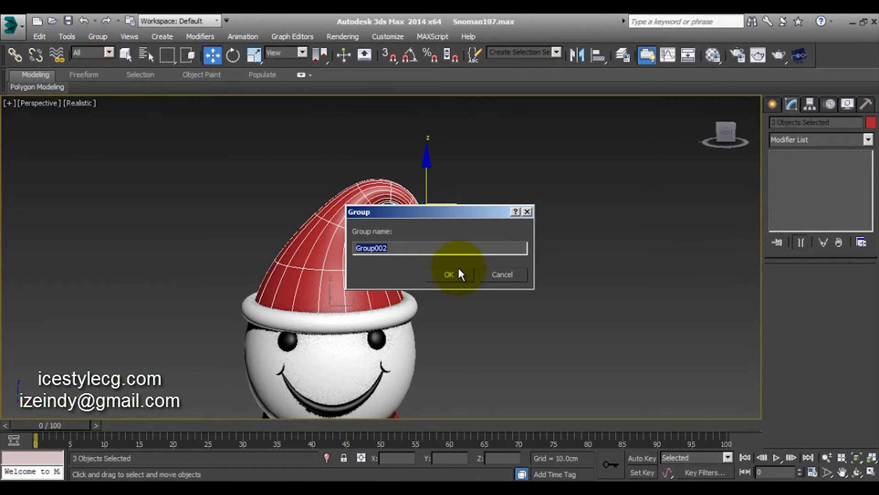
click(458, 274)
click(808, 104)
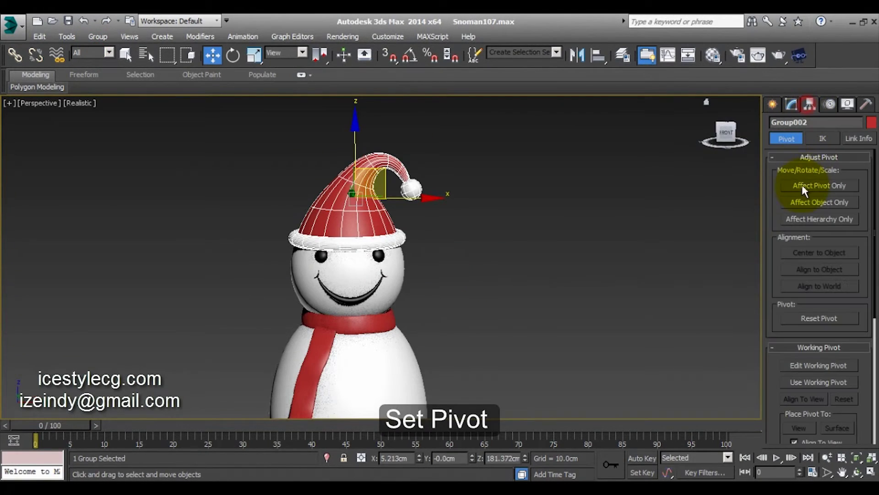
Step: With Affect Pivot Only, align Group002's pivot to the snowman's head, then raise it slightly
click(804, 186)
click(802, 252)
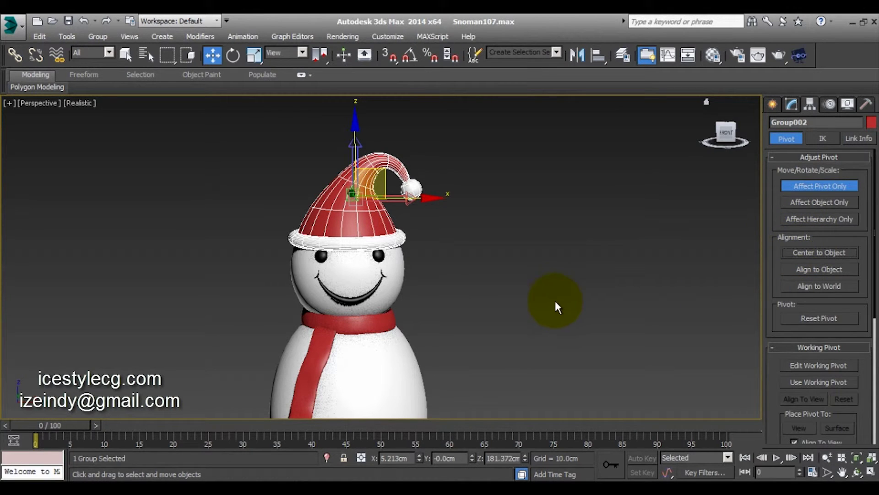
key(alt+a)
click(393, 268)
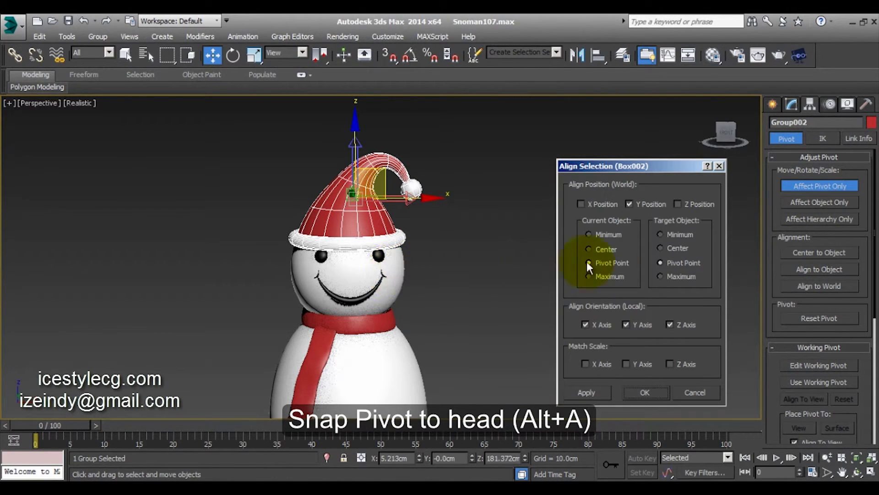
click(680, 203)
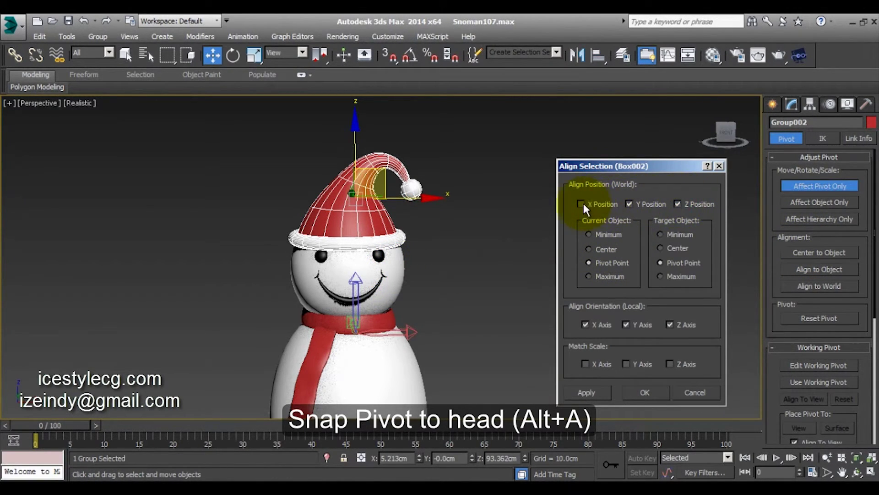
click(638, 391)
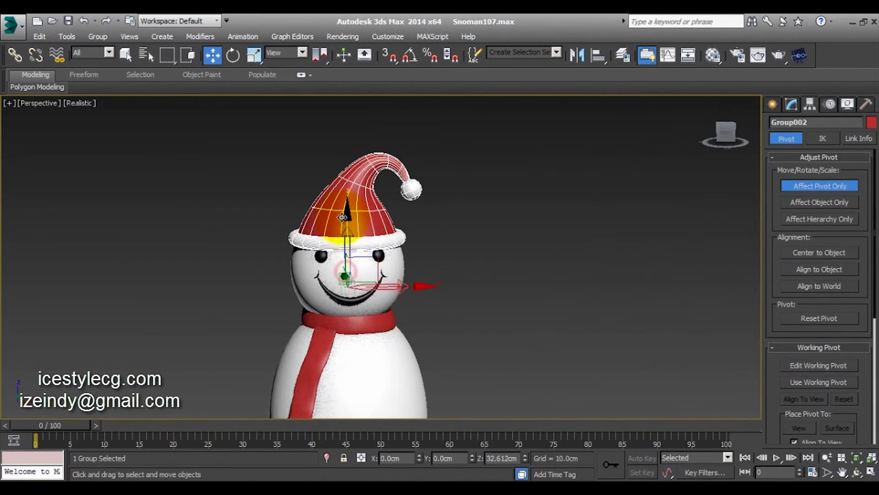
drag(342, 217, 340, 207)
Step: In Front view, raise the group pivot to just below the brim
key(f)
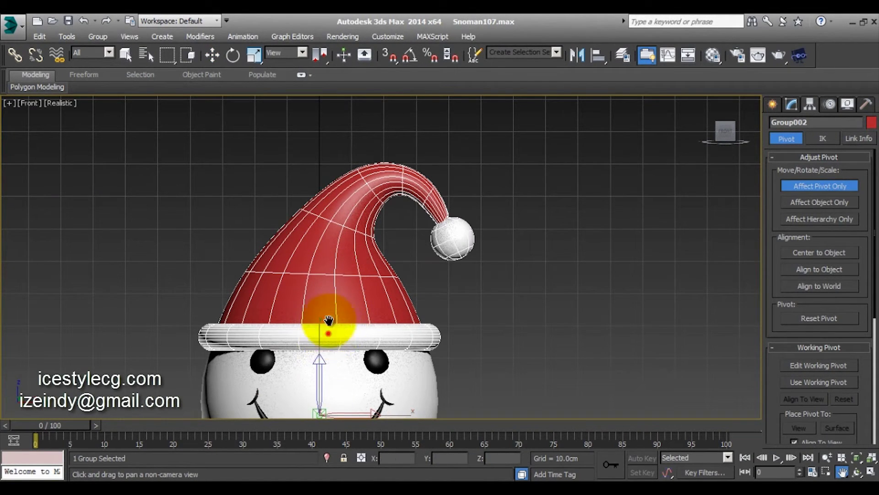
middle_drag(328, 324, 328, 216)
drag(331, 236, 331, 215)
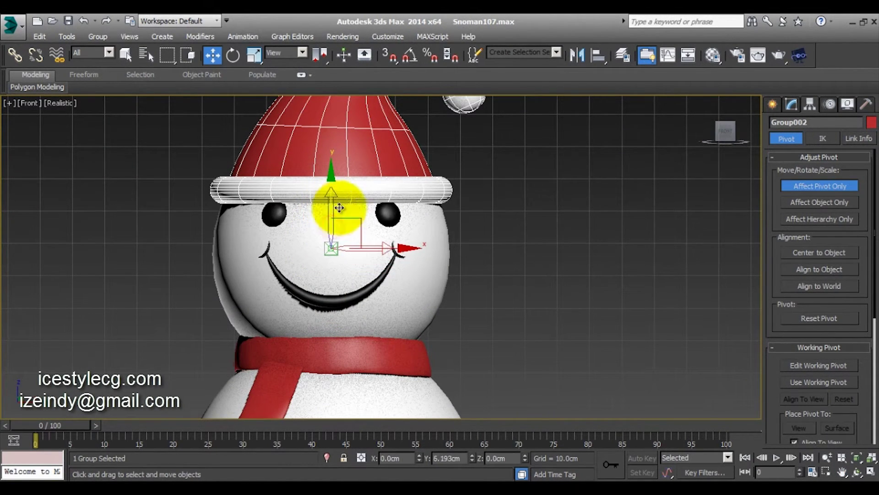
click(799, 186)
Step: Rotate Group002 in Local coordinates so the hat tilts sideways, then deselect
key(e)
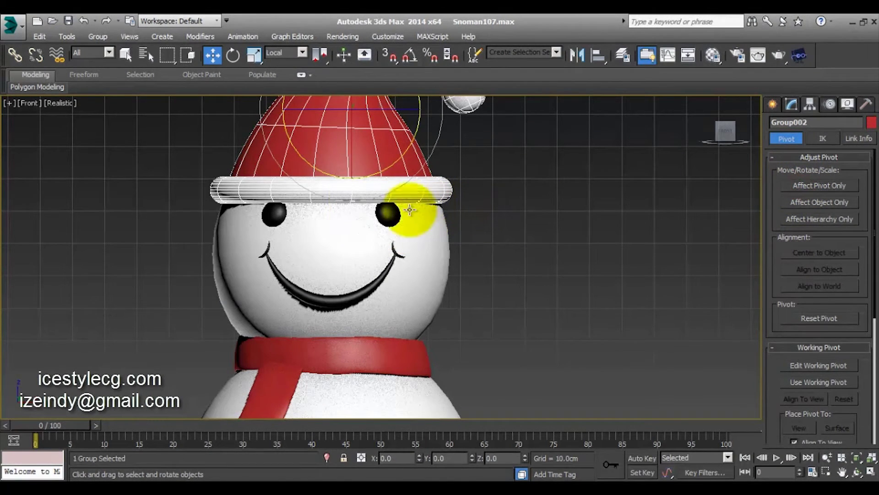
click(803, 187)
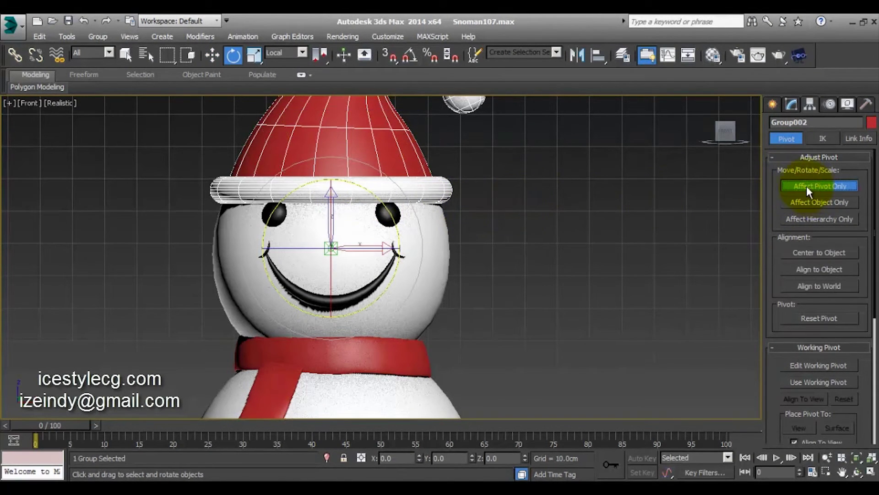
click(806, 186)
drag(333, 209, 316, 162)
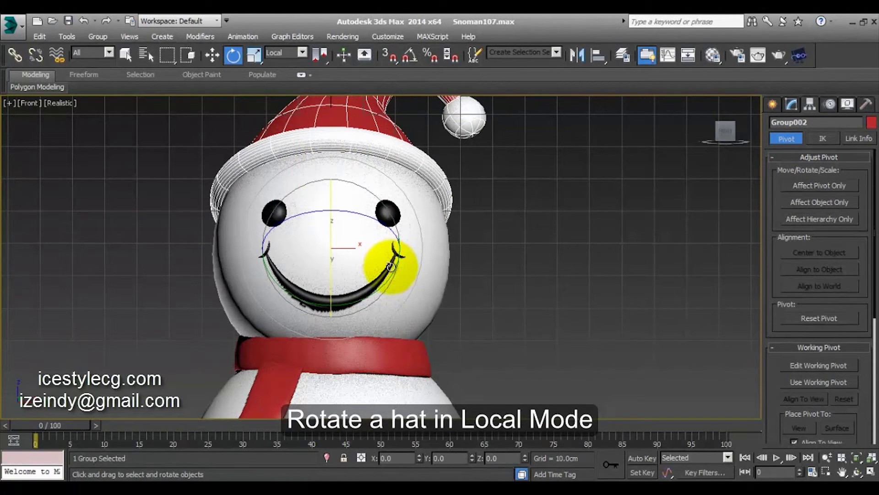
mouse_move(373, 292)
mouse_down()
mouse_move(356, 292)
mouse_move(354, 247)
mouse_move(416, 239)
mouse_up()
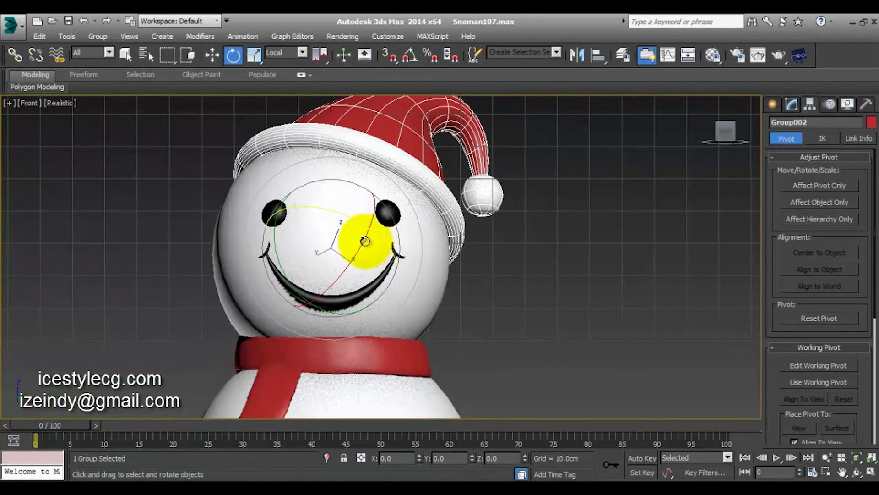
mouse_move(362, 245)
mouse_down()
mouse_move(354, 258)
mouse_move(353, 248)
mouse_up()
click(136, 220)
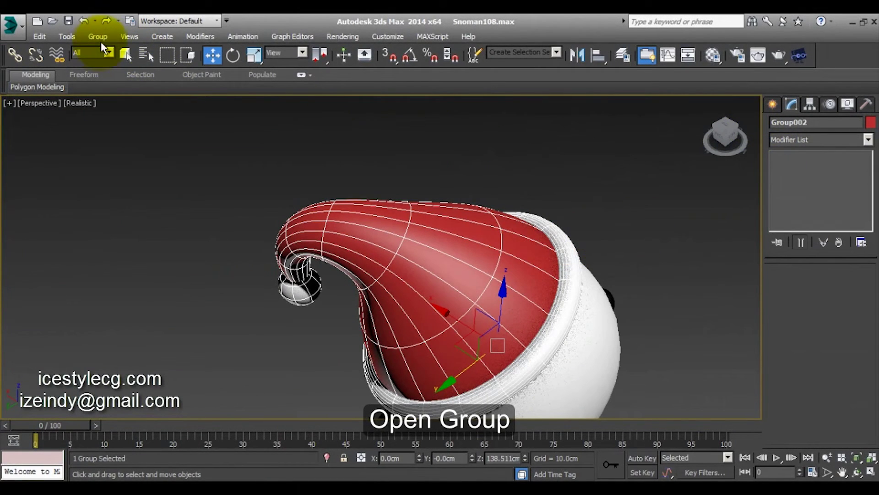
Step: Open Group002, select the hat cone Cylinder001 and uncheck Isoline Display
click(97, 36)
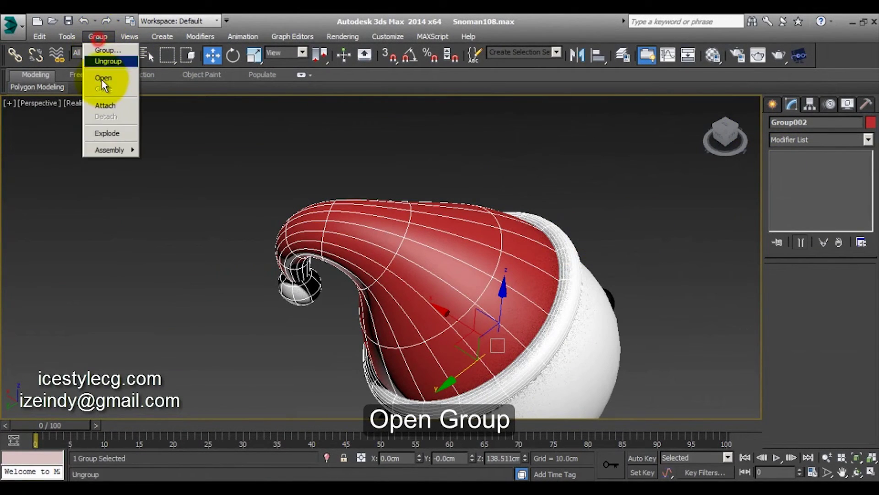
click(108, 82)
click(485, 264)
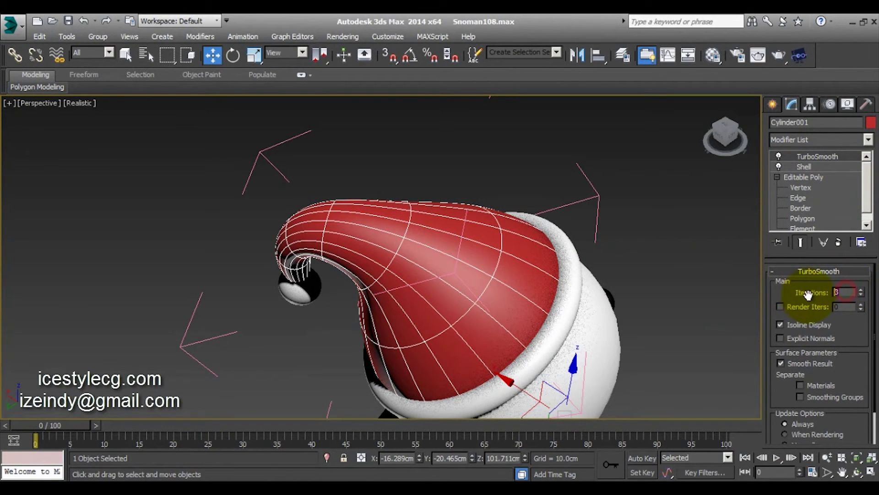
click(779, 325)
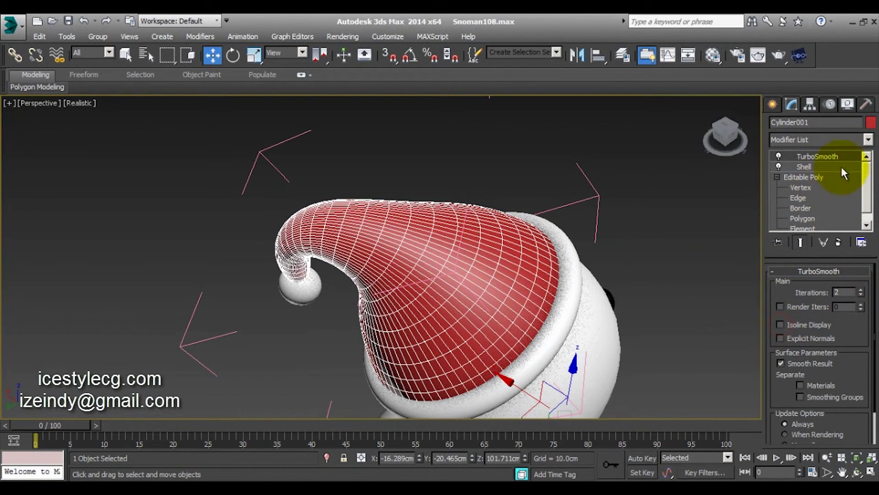
Step: Add a fractal Noise modifier with scale 80 and 10 cm strength on X, Y and Z
click(868, 139)
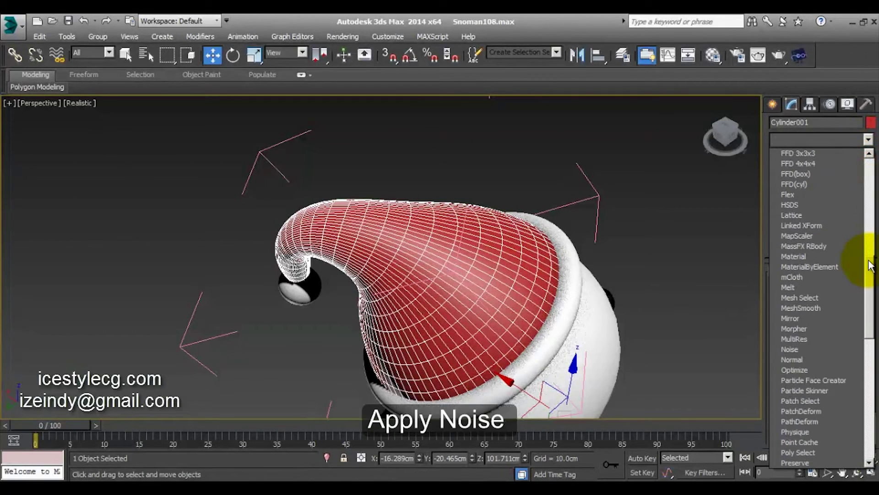
drag(870, 157, 865, 259)
click(791, 349)
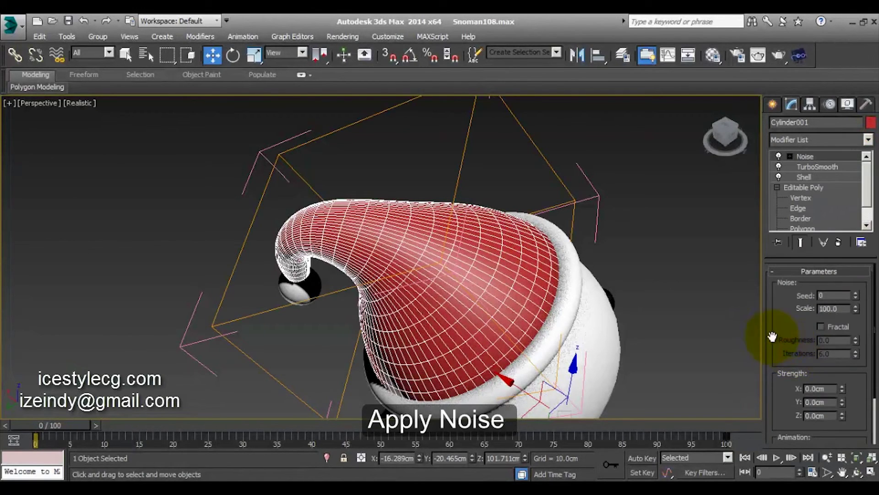
click(821, 326)
double_click(841, 308)
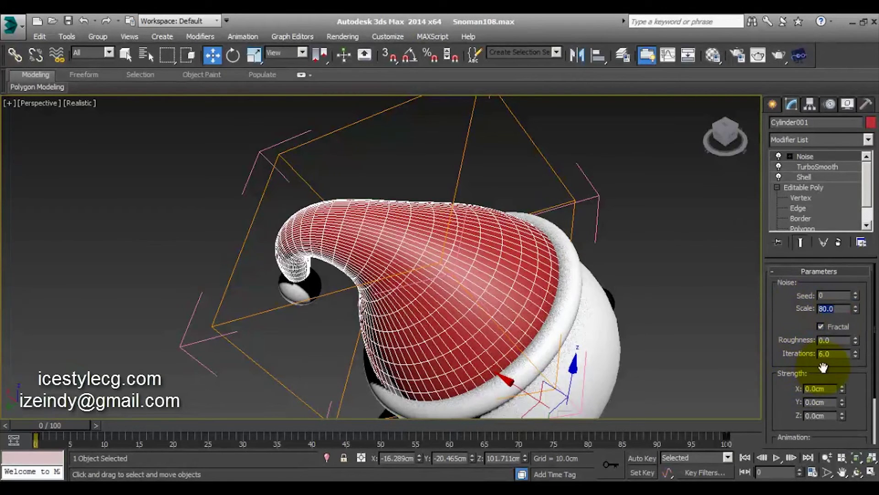
text(10)
key(Return)
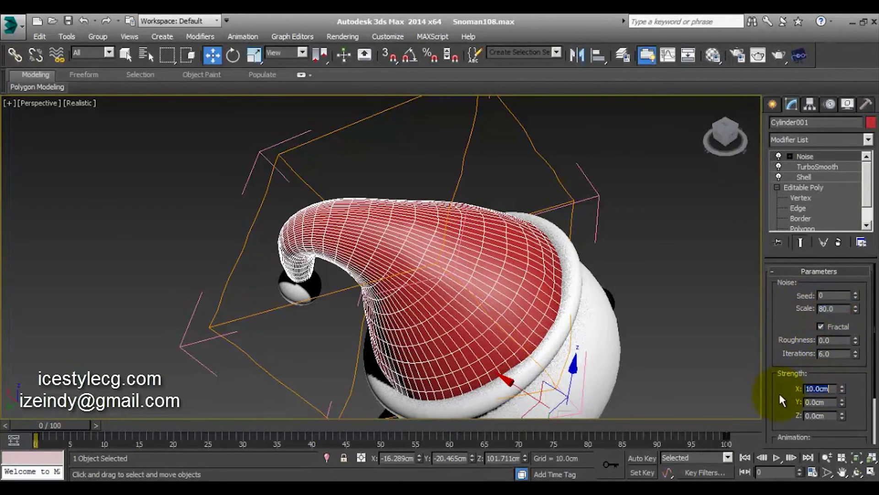
text(10)
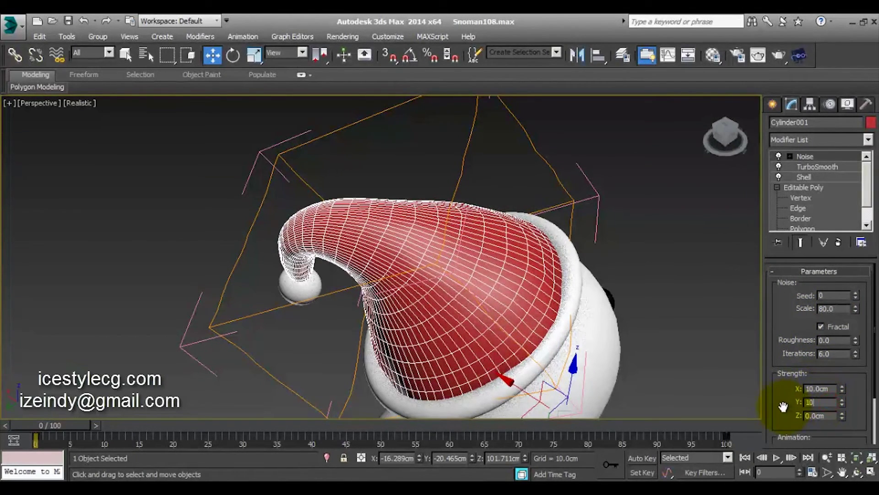
key(Return)
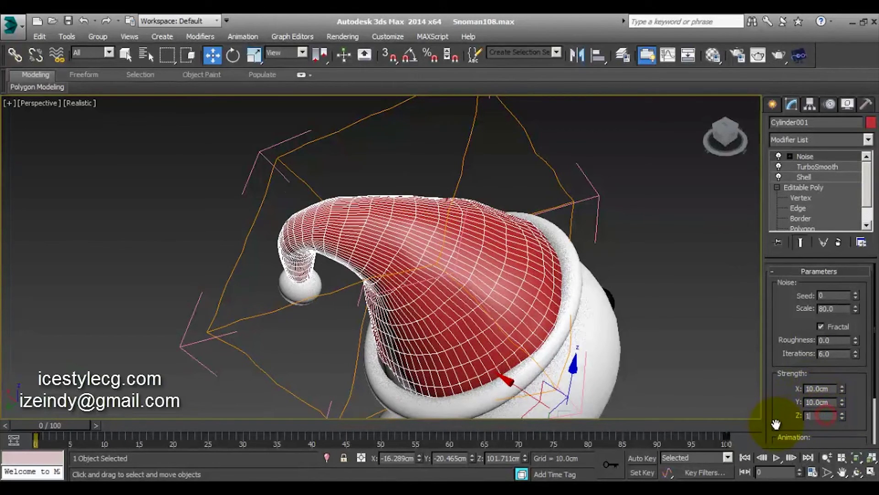
key(Return)
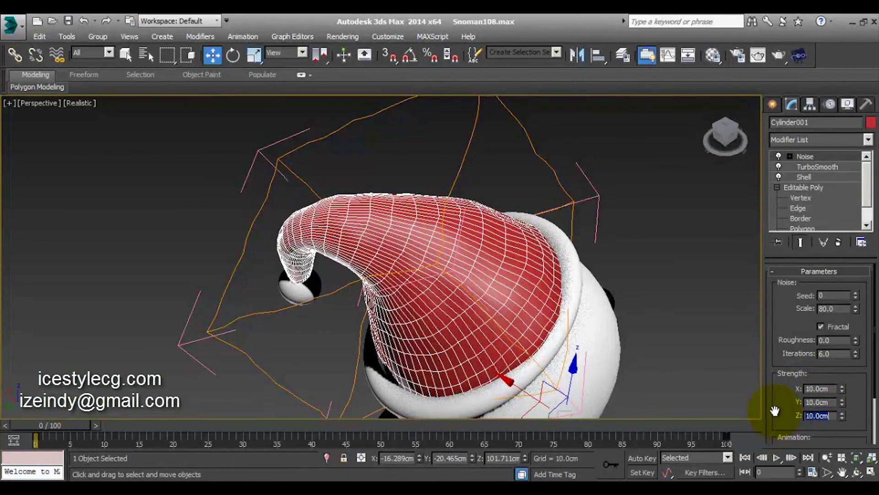
Step: Set the noise seed to 5 and orbit to inspect the wrinkled hat
alt+middle_drag(206, 360, 836, 294)
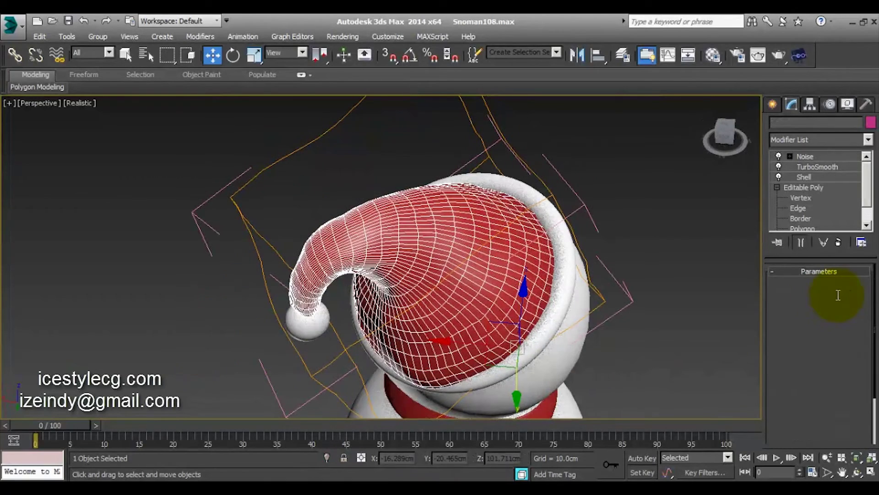
text(105)
key(Return)
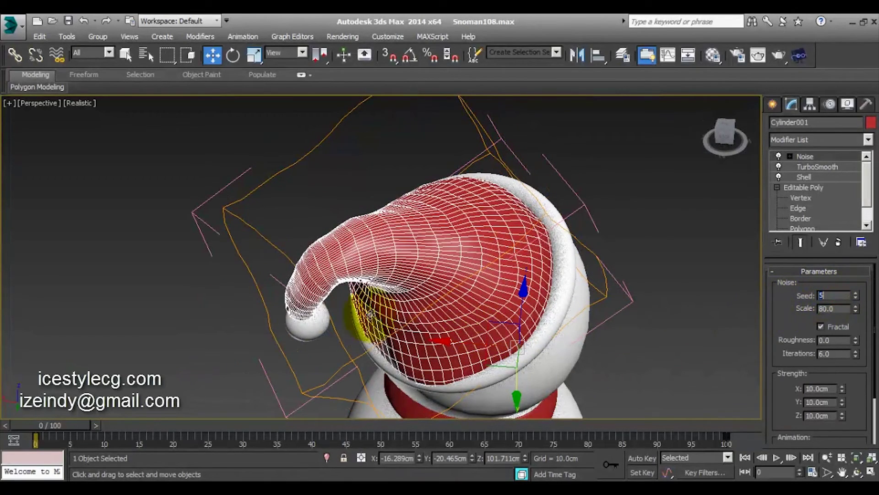
click(190, 361)
mouse_move(400, 308)
alt+middle_down()
mouse_move(471, 260)
mouse_move(388, 270)
mouse_move(309, 345)
mouse_move(393, 290)
mouse_move(304, 281)
mouse_move(233, 319)
mouse_move(434, 271)
alt+middle_up()
mouse_move(311, 259)
mouse_down()
mouse_move(476, 237)
mouse_move(472, 196)
mouse_move(464, 271)
mouse_move(308, 243)
mouse_move(458, 232)
mouse_move(357, 272)
mouse_move(312, 262)
mouse_move(320, 298)
mouse_up()
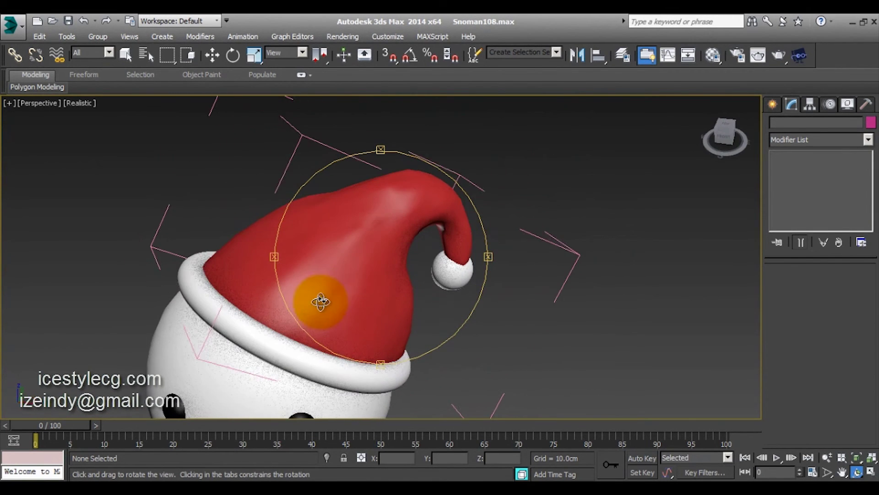